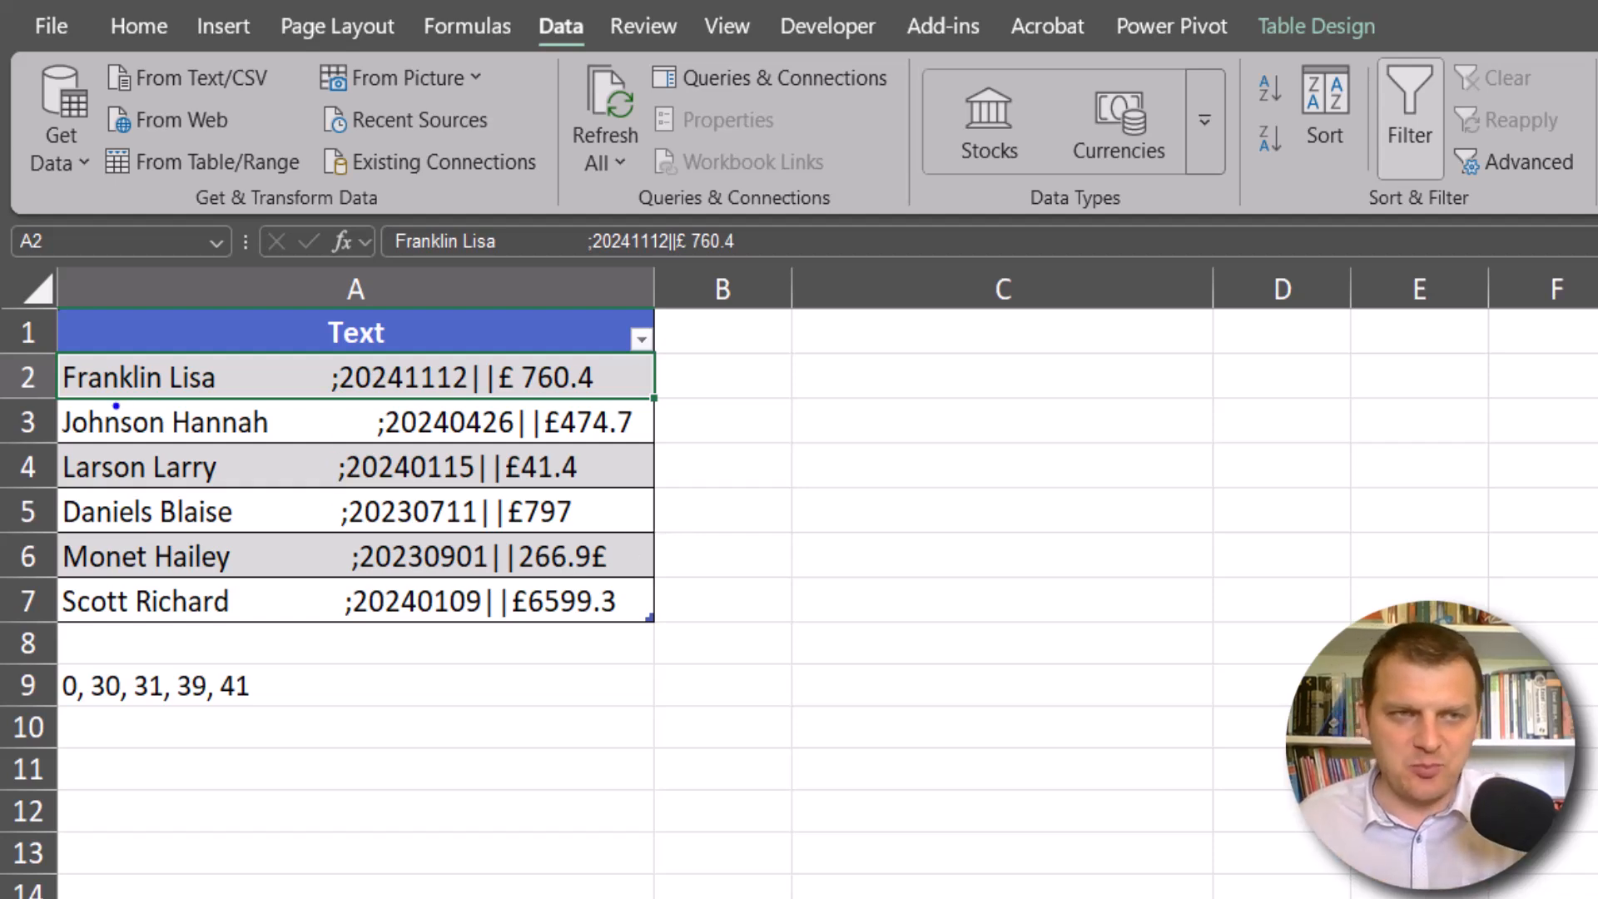
left_click_drag(75, 404, 288, 400)
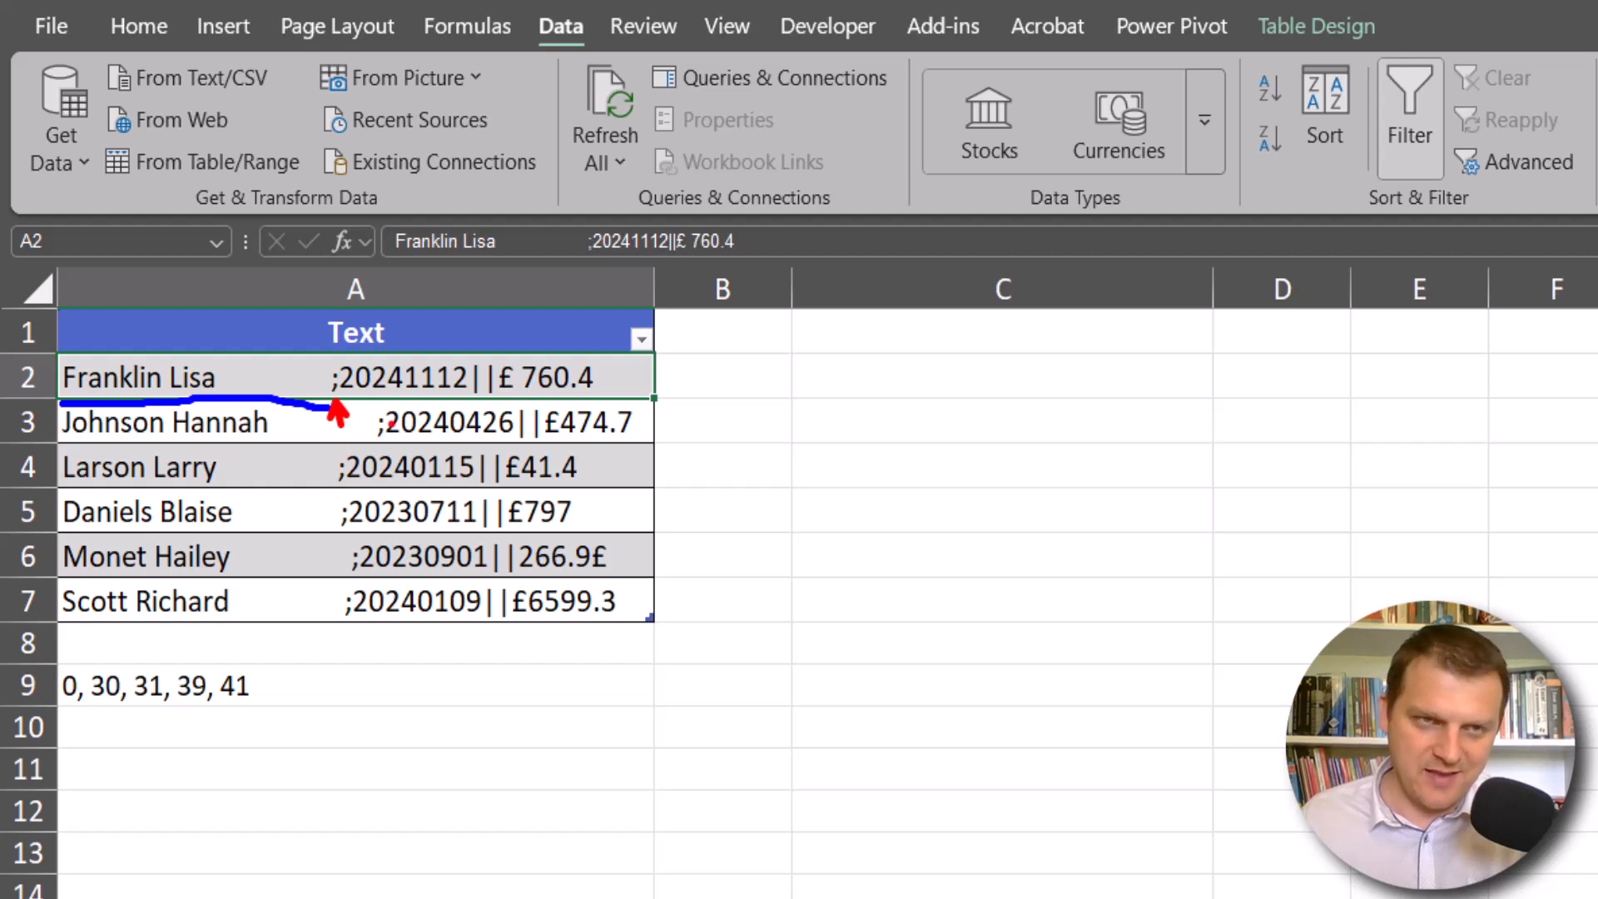
left_click_drag(481, 358, 487, 290)
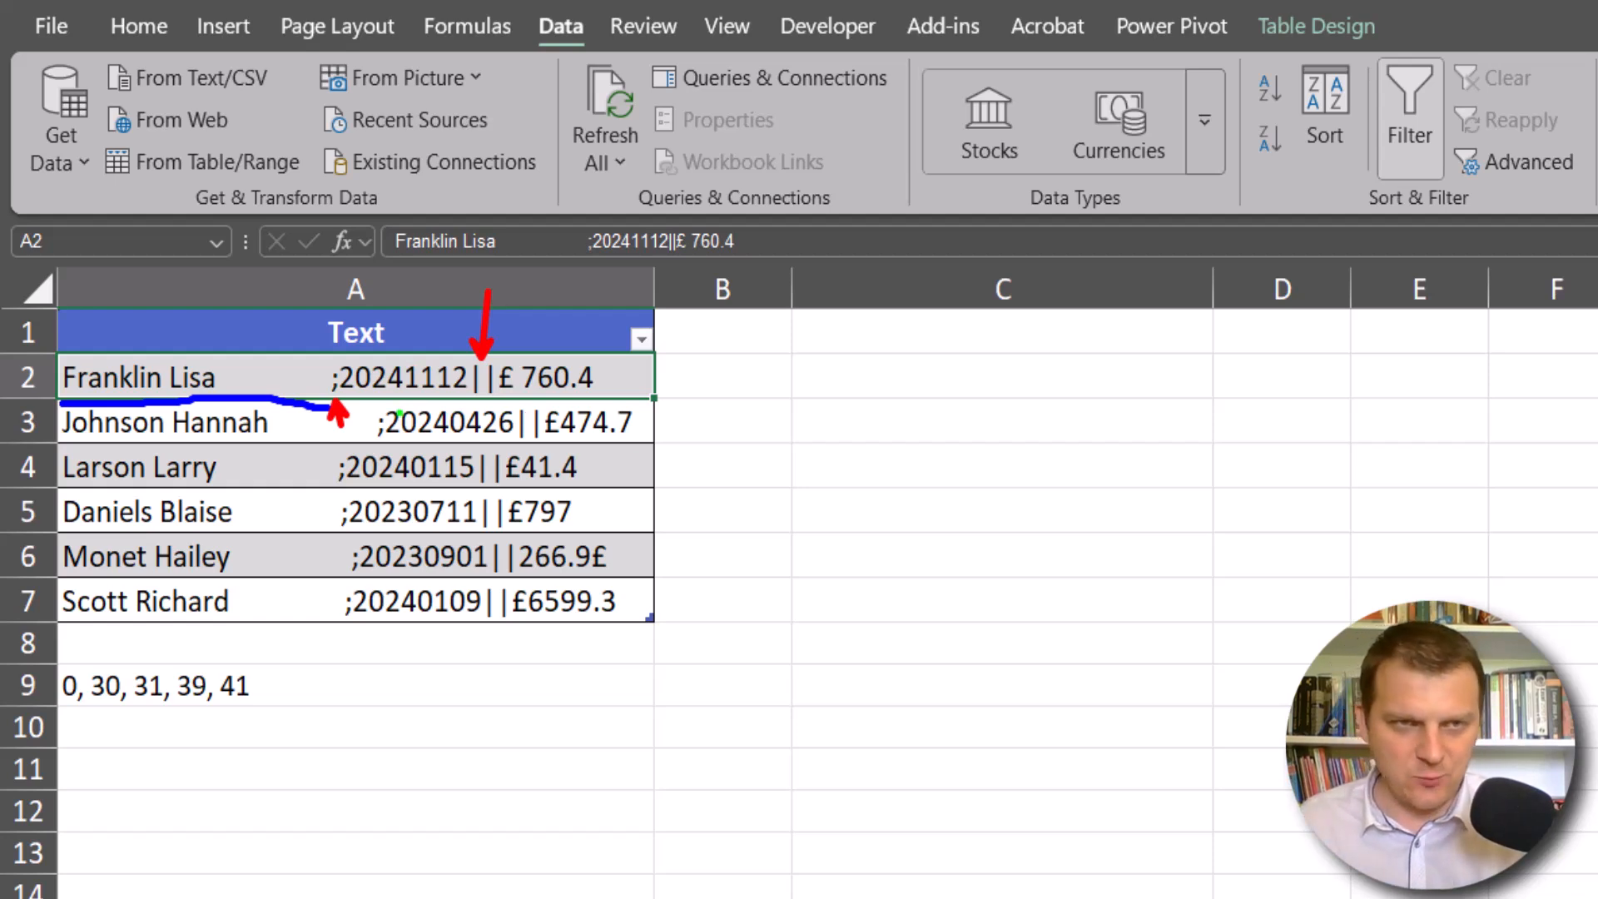
left_click_drag(335, 403, 459, 403)
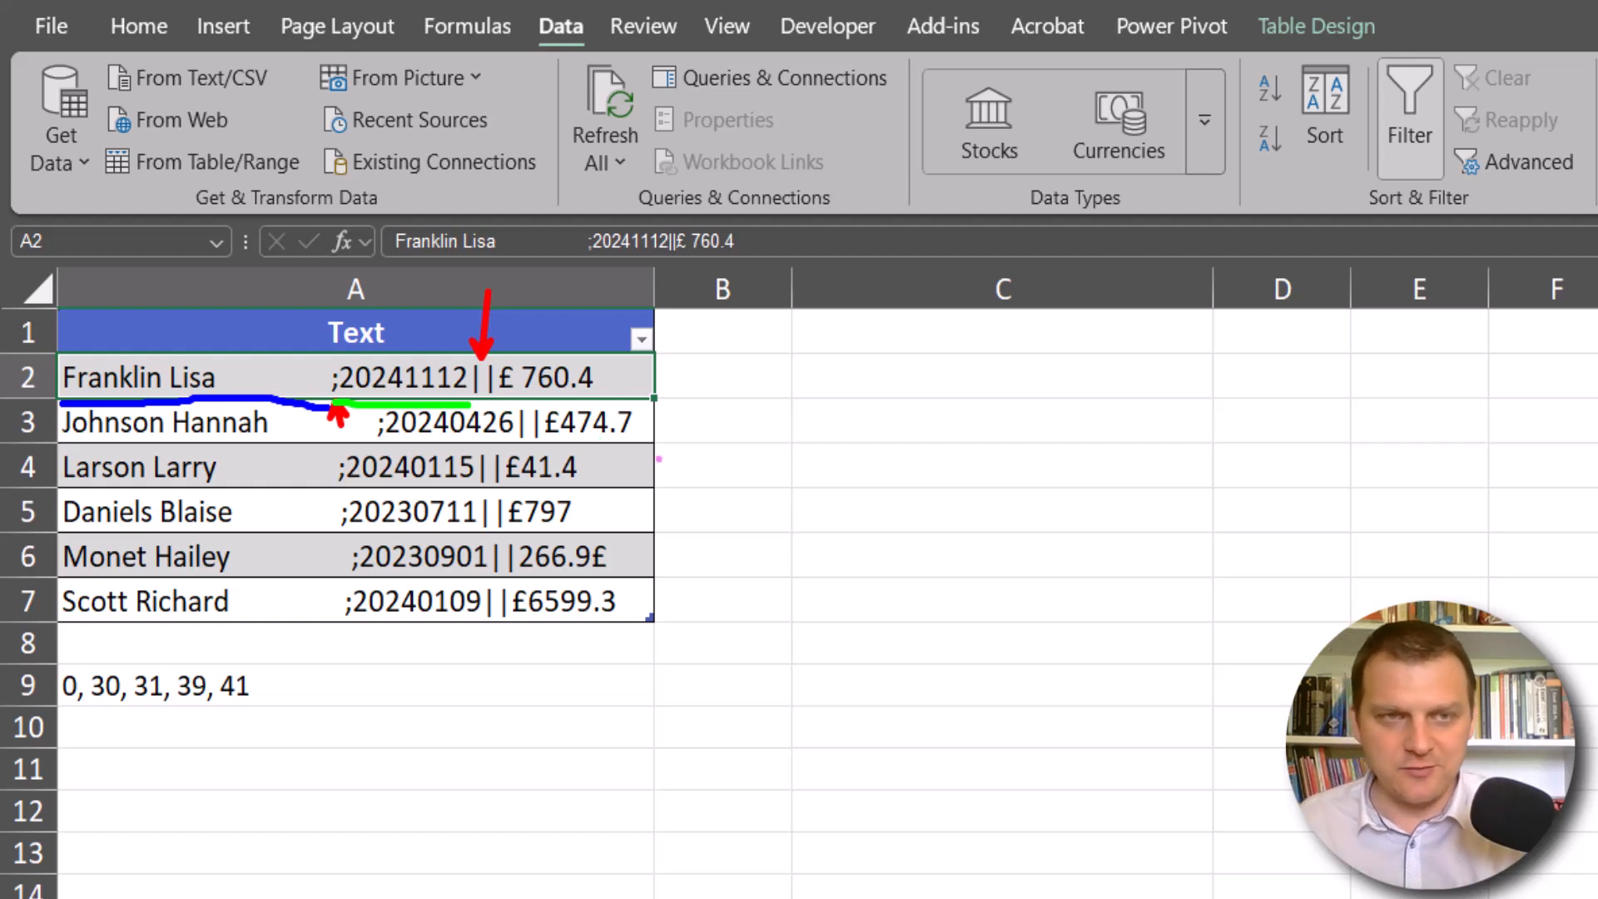
left_click_drag(546, 448, 616, 455)
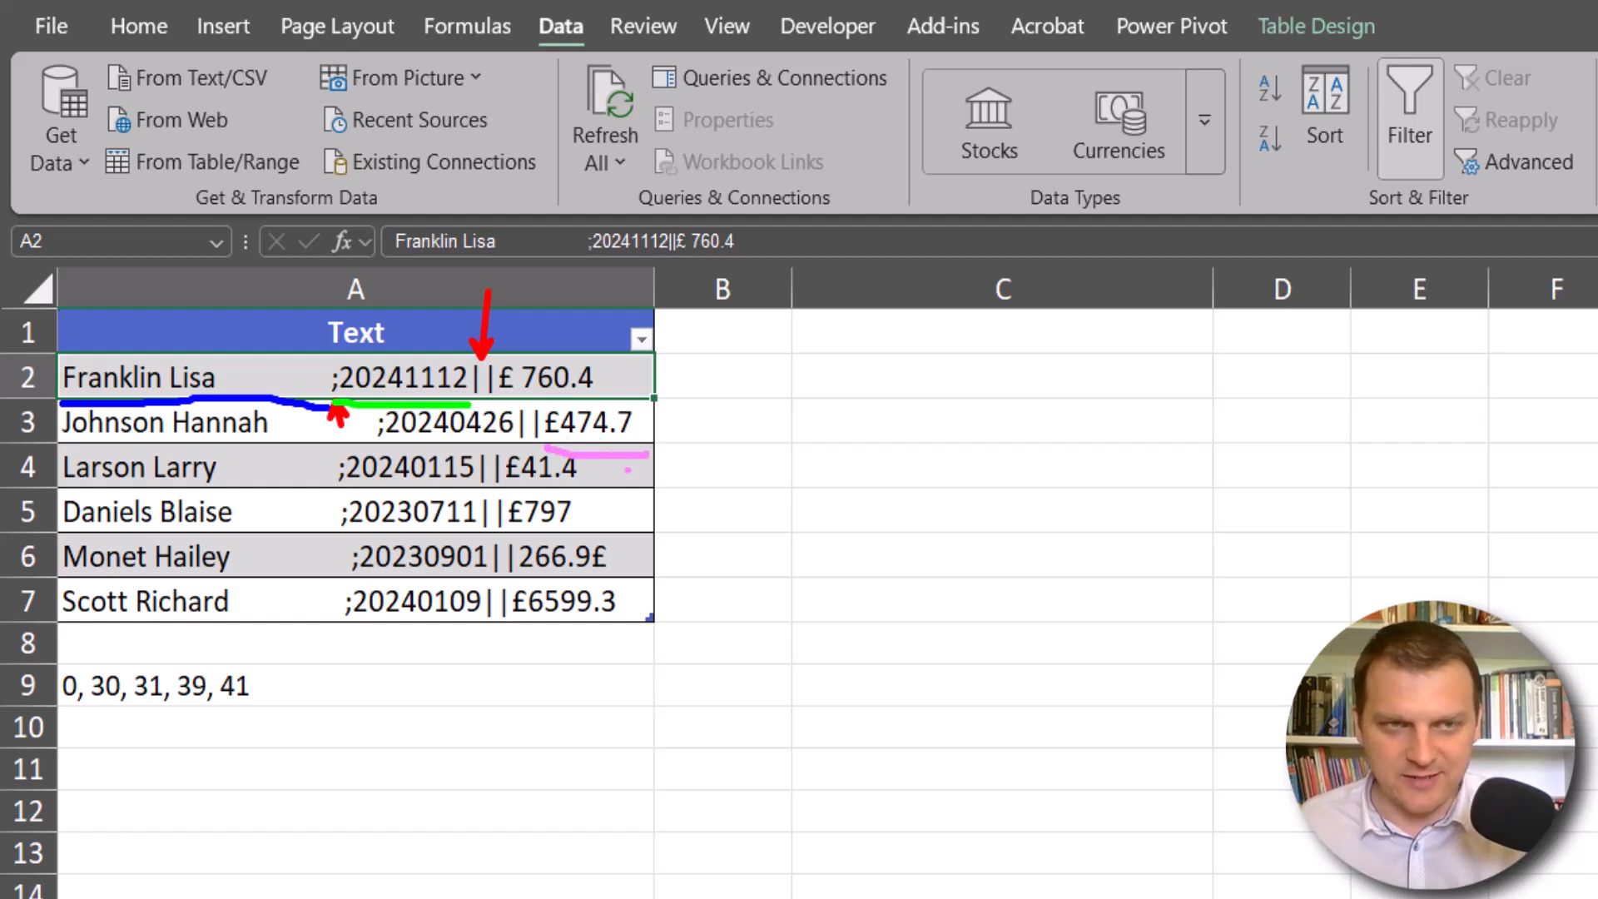
left_click_drag(526, 574, 604, 576)
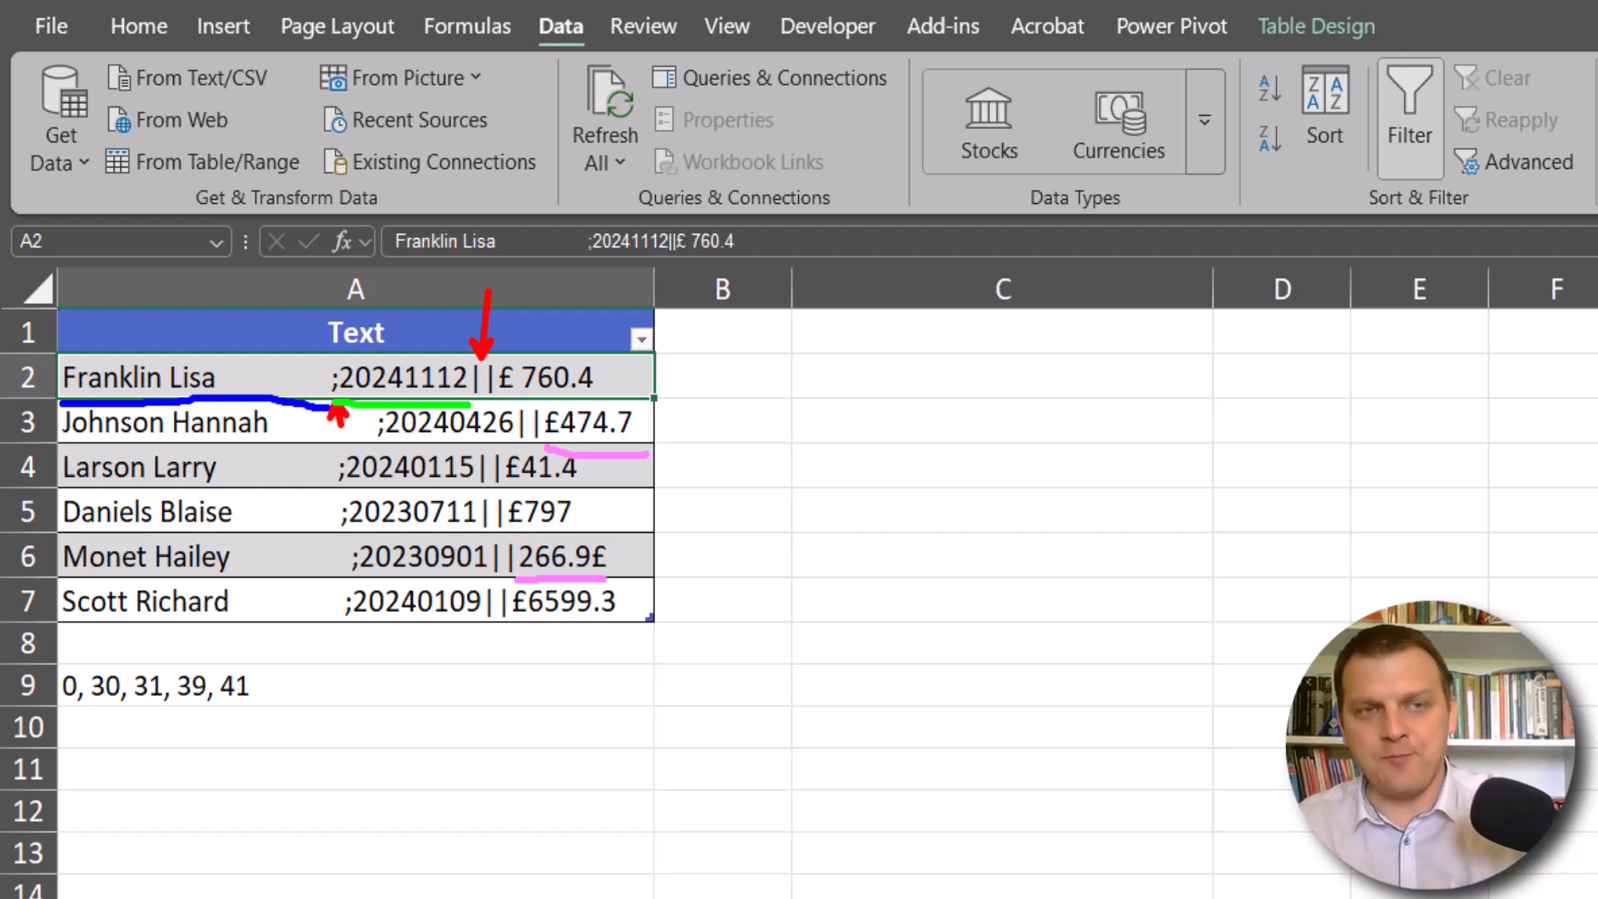
key("Escape")
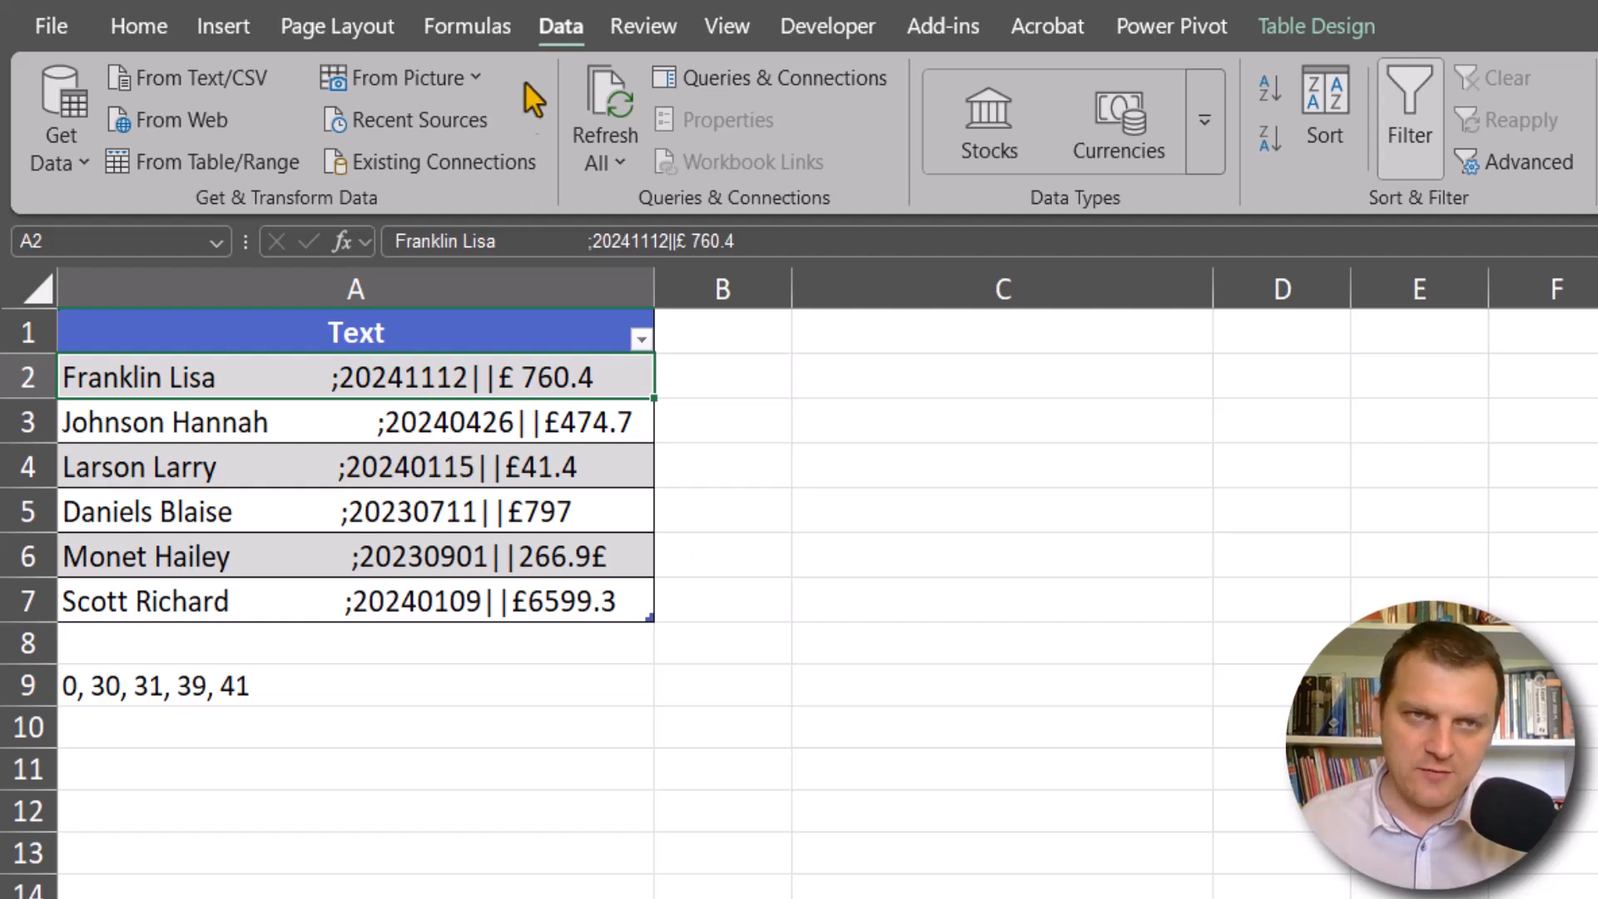
Step: Load the table with the Text column into the Power Query Editor
left_click(414, 461)
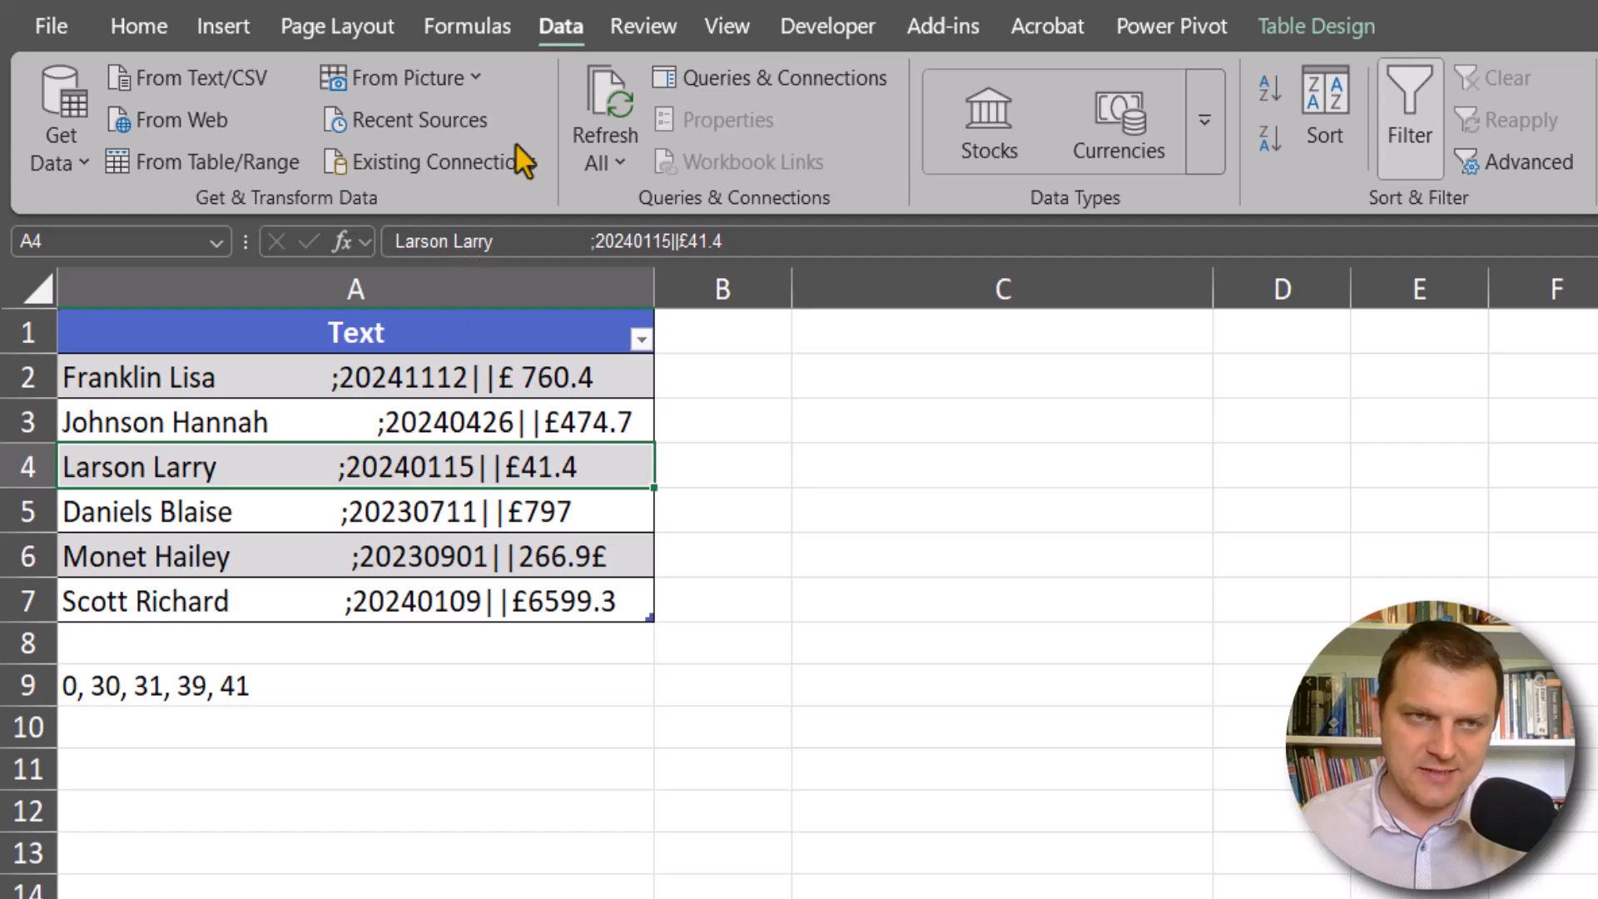
left_click(188, 167)
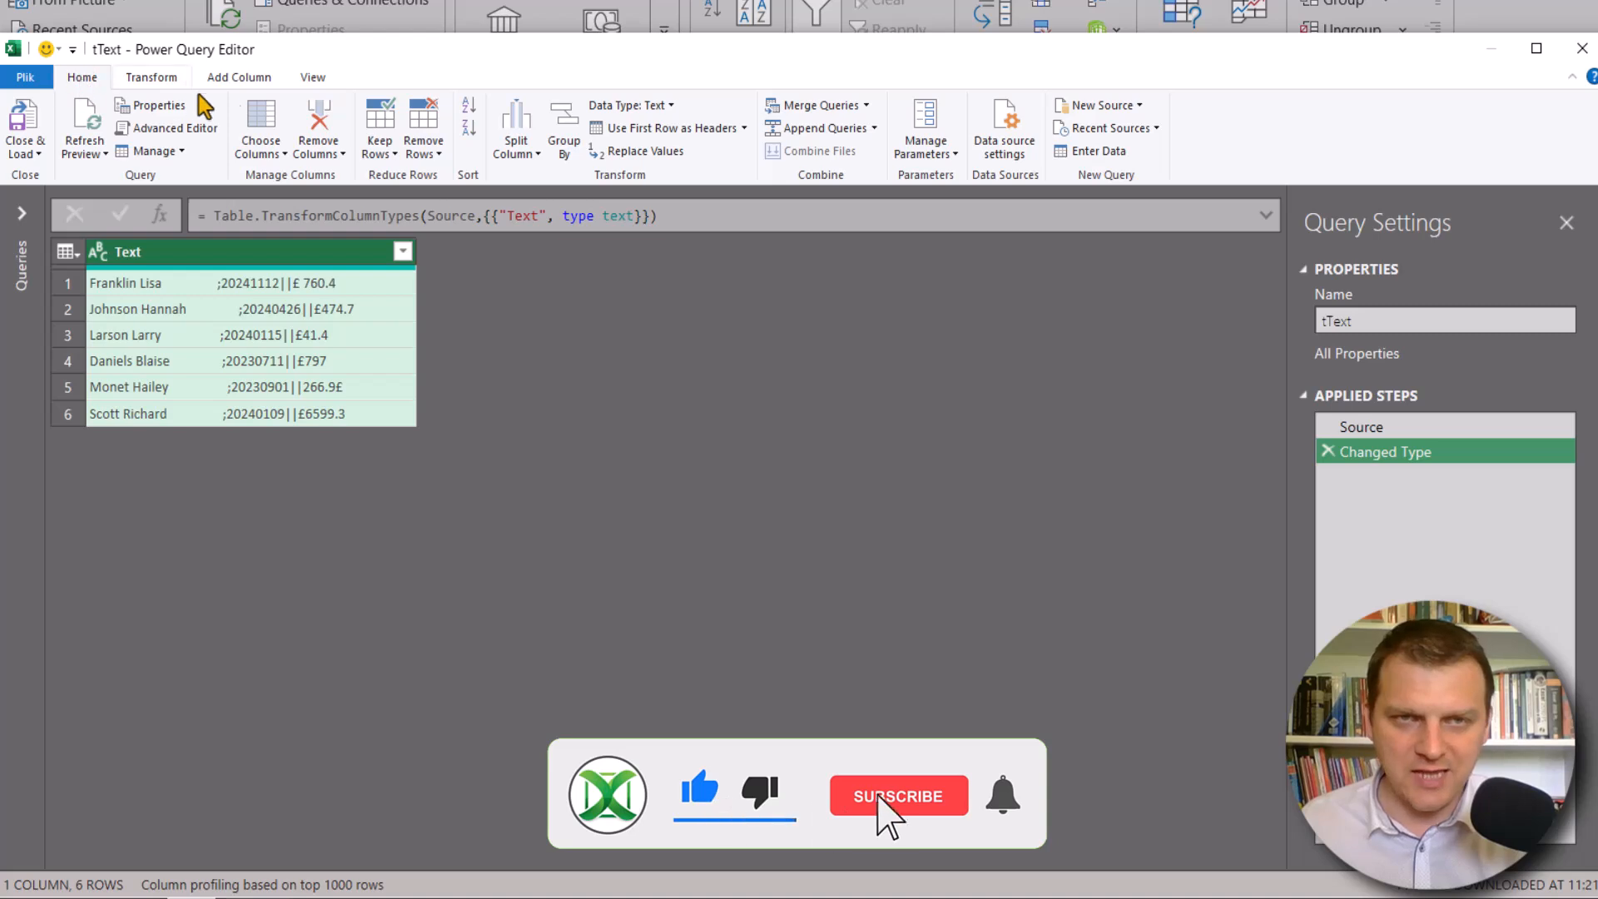
Step: Split the Text column by positions 0, 30, 31, 39, 41 and delete the automatic Changed Type1 step
left_click(516, 154)
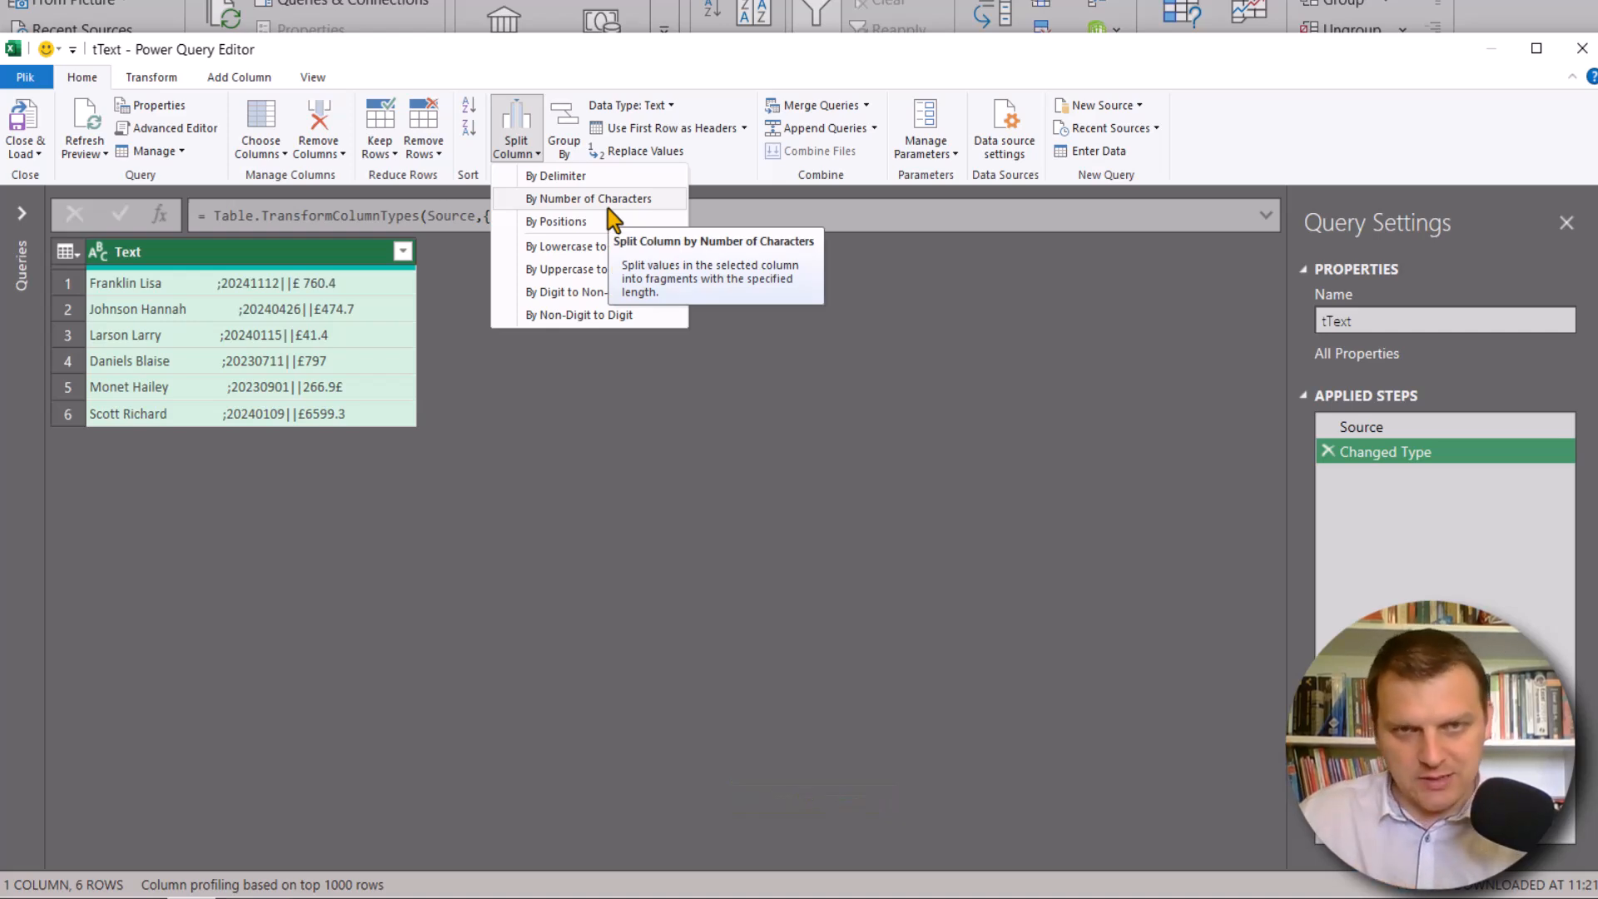
left_click(563, 223)
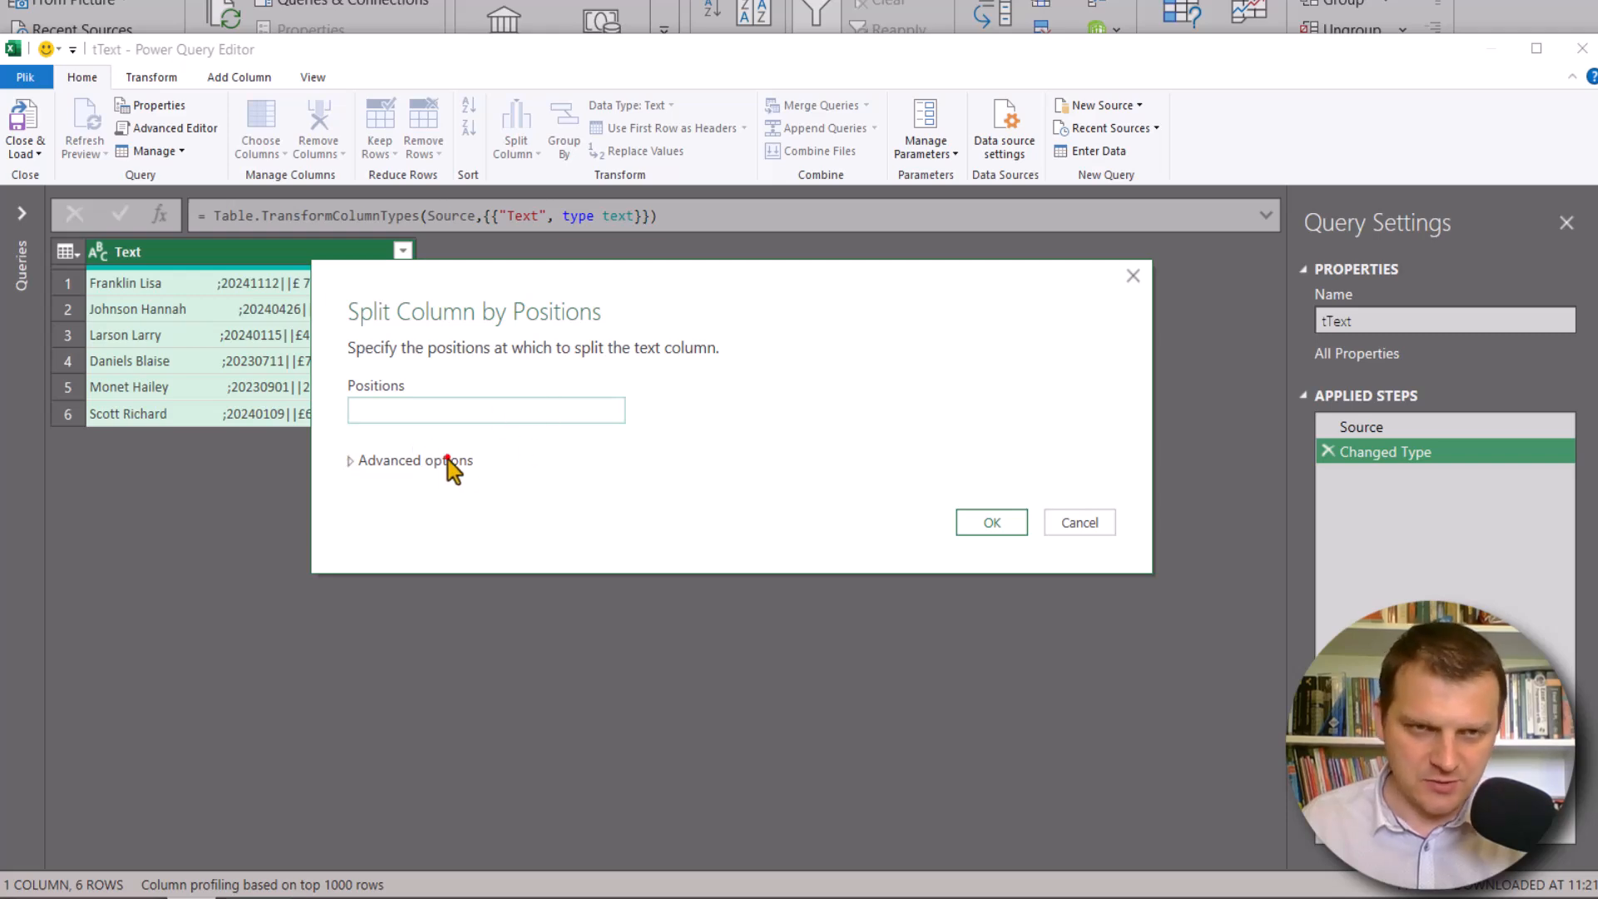
left_click(448, 461)
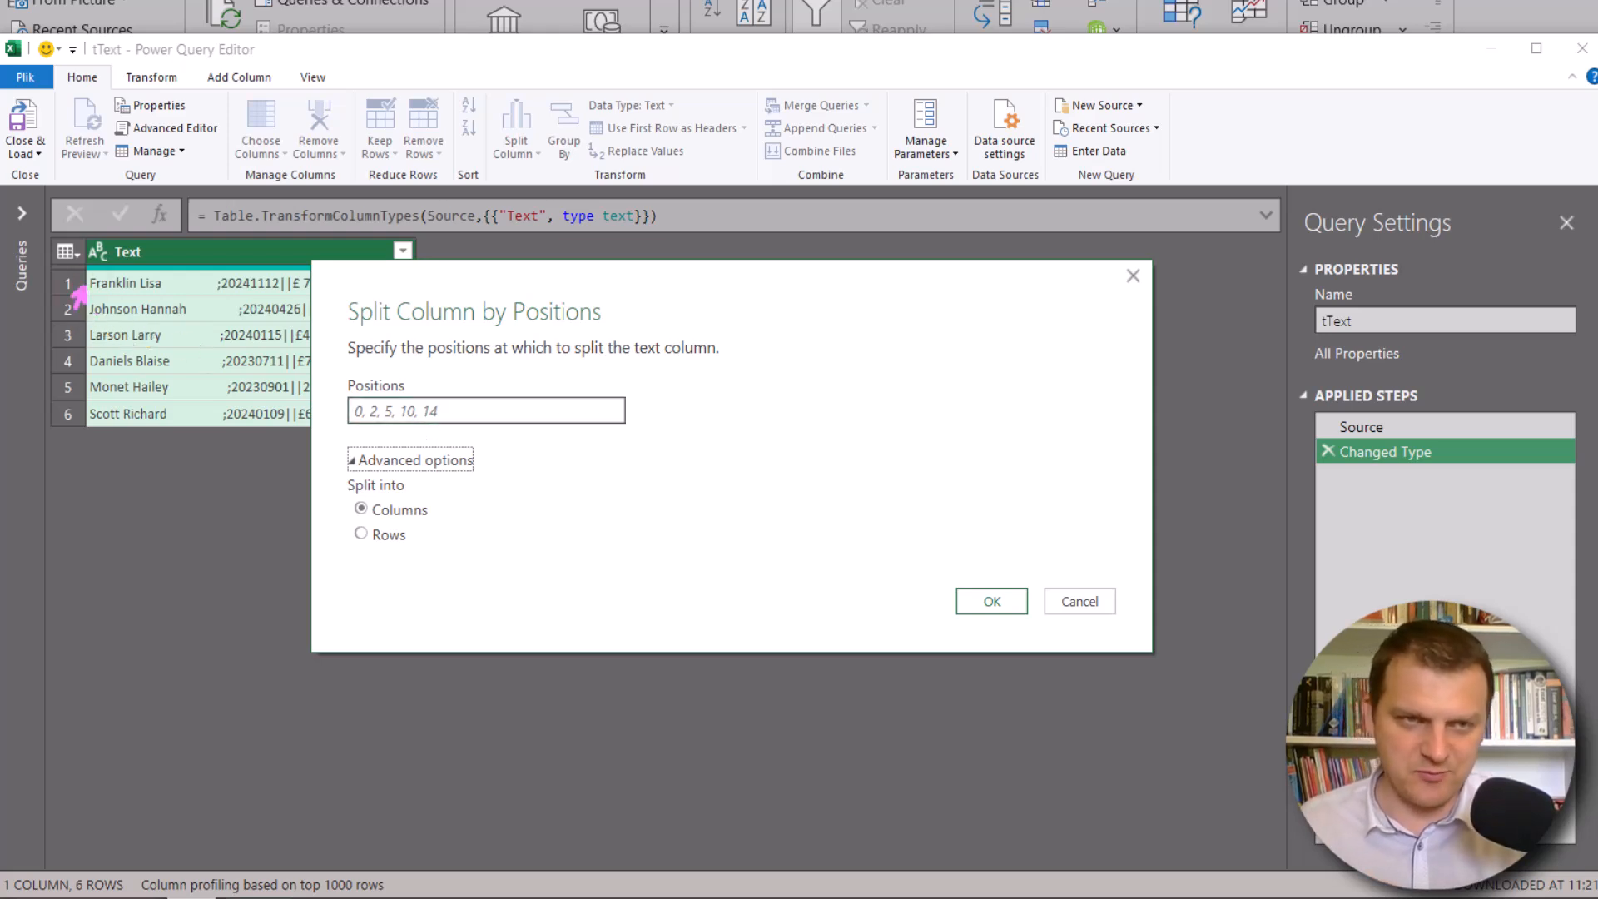
left_click(408, 460)
left_click(445, 411)
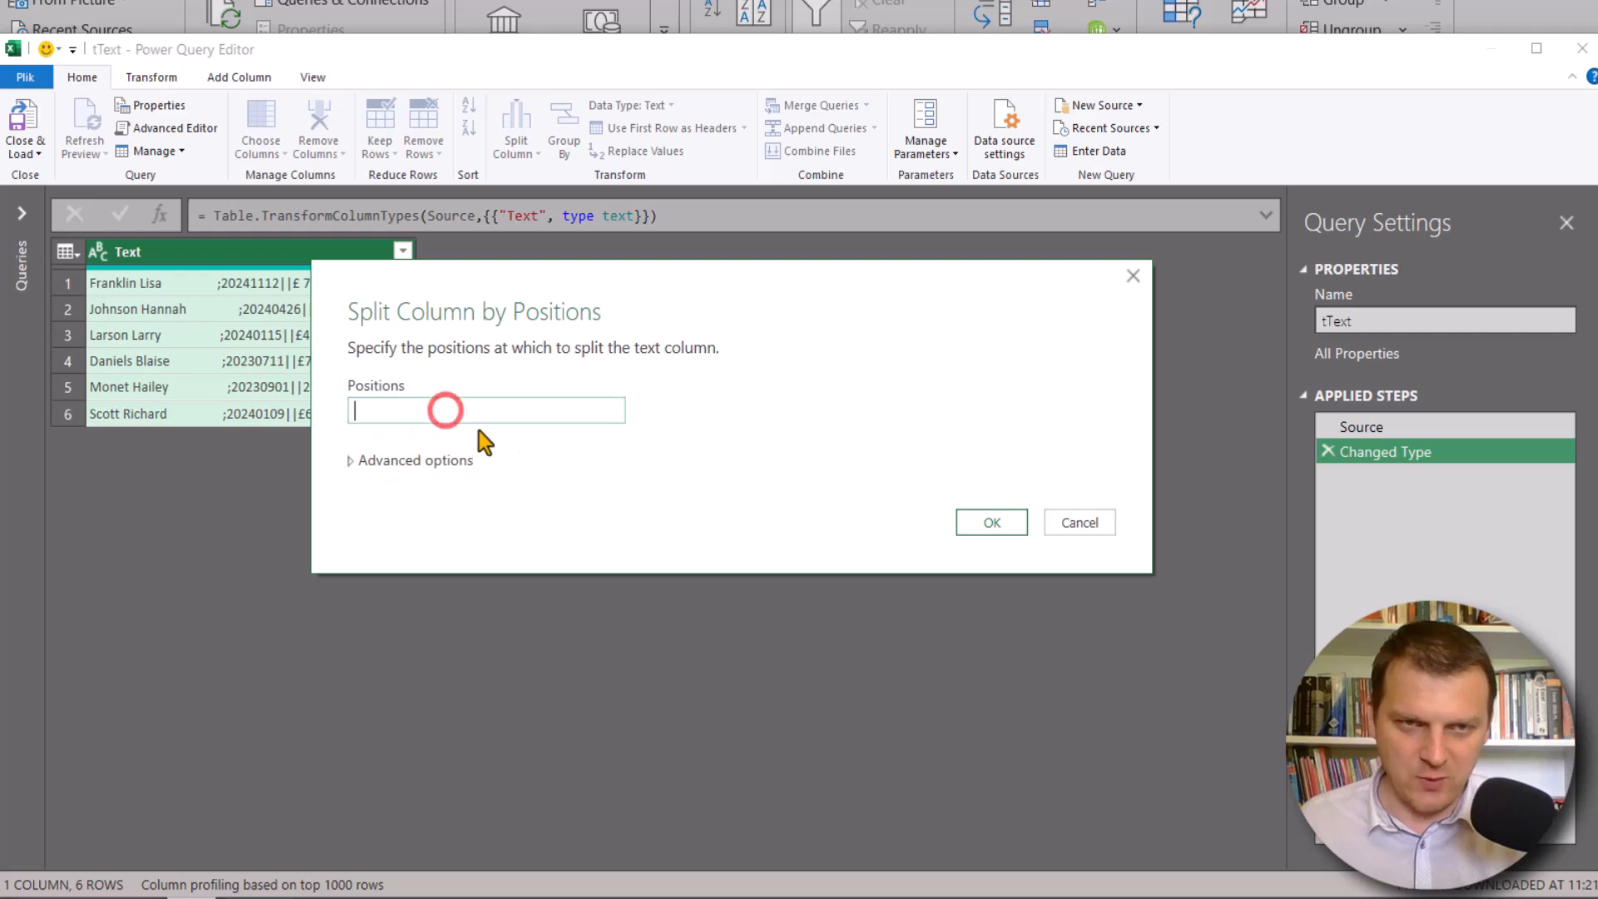
type("0,")
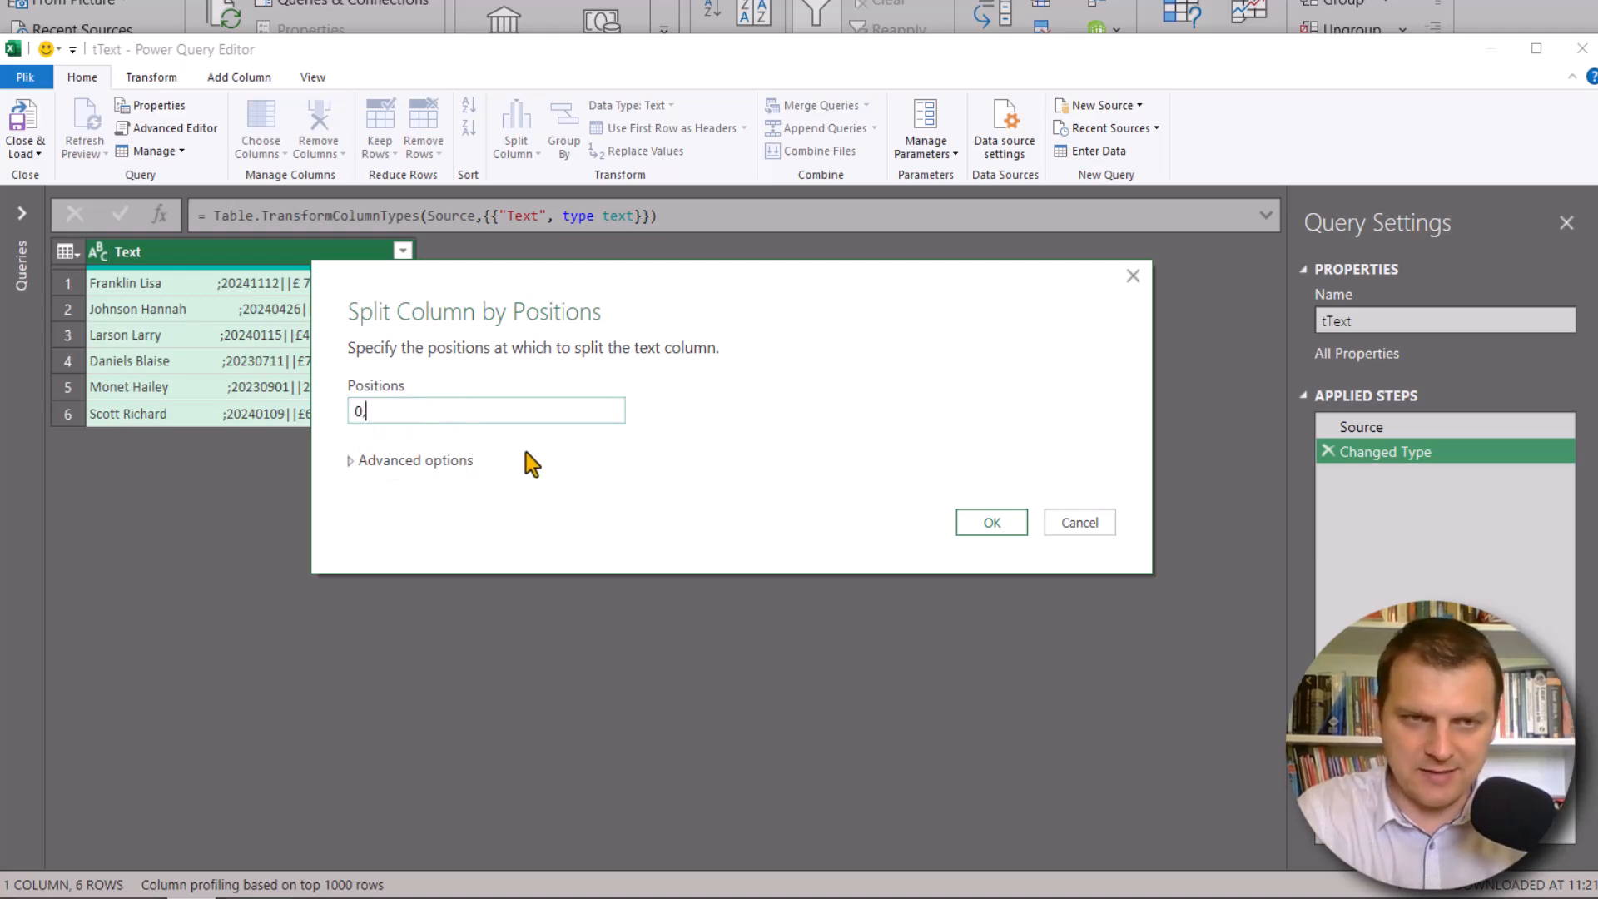
type(" 30, 31,")
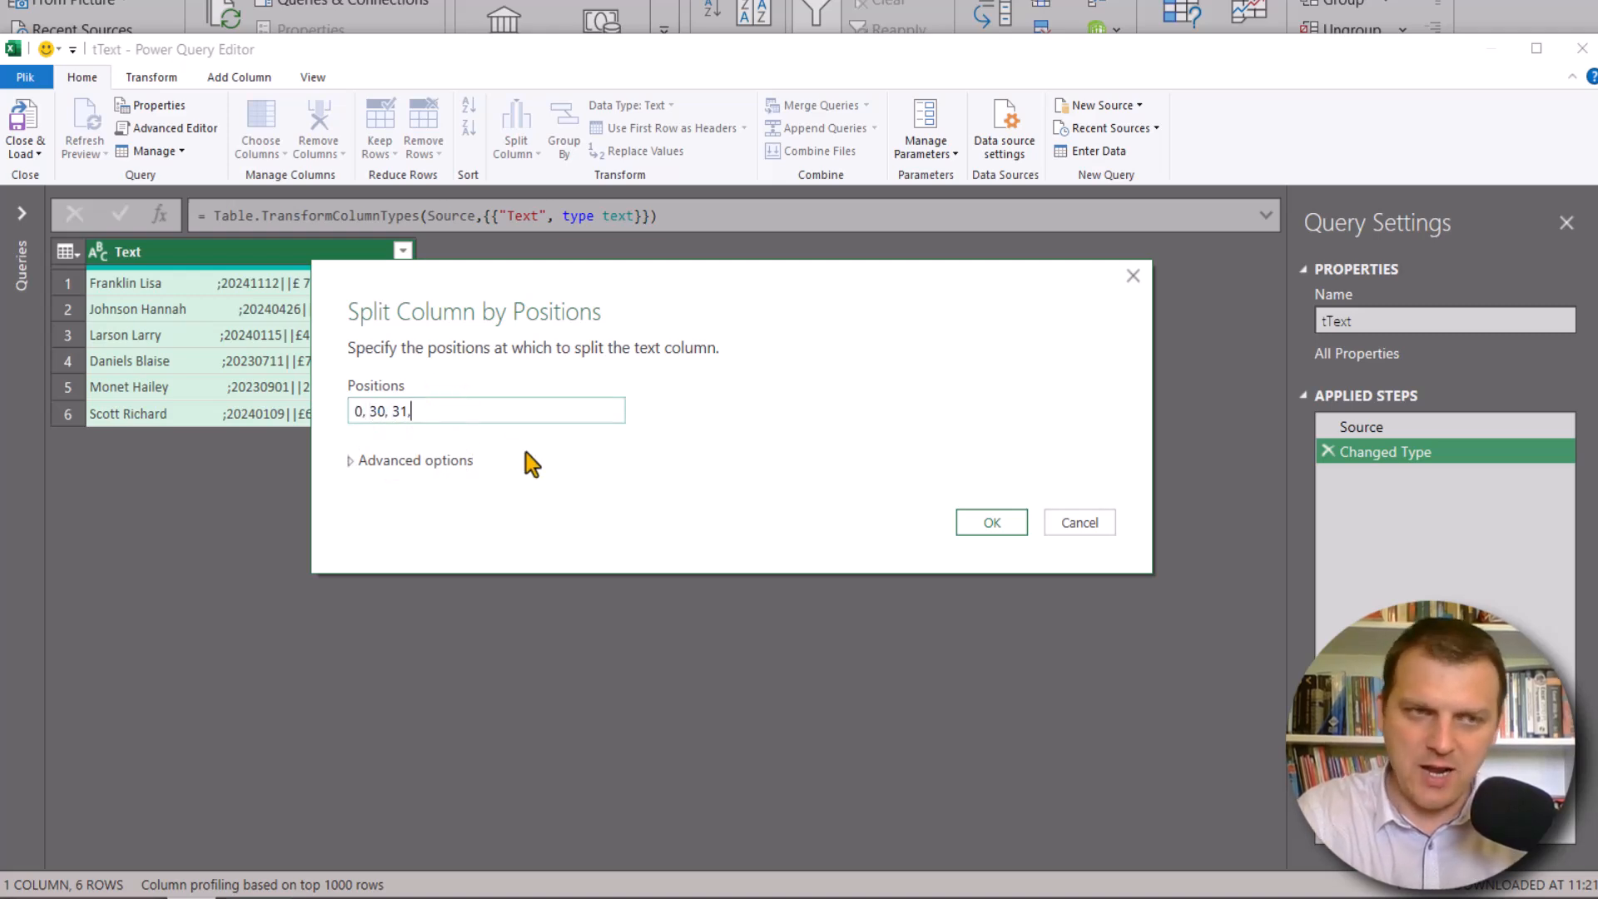
type(" 39, 41")
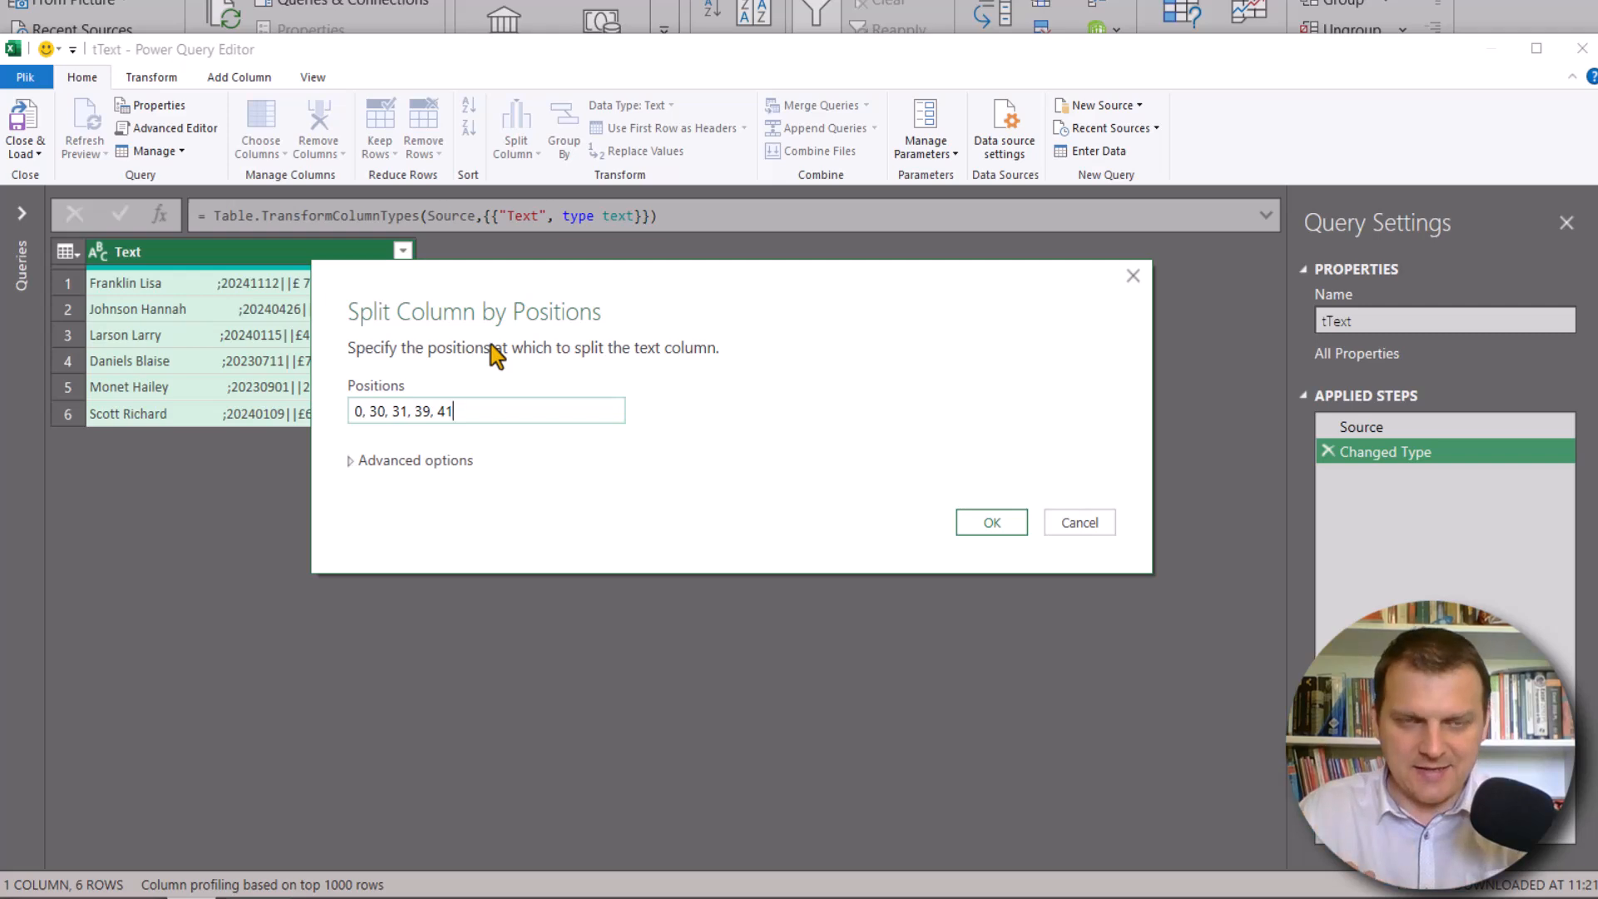
left_click(982, 524)
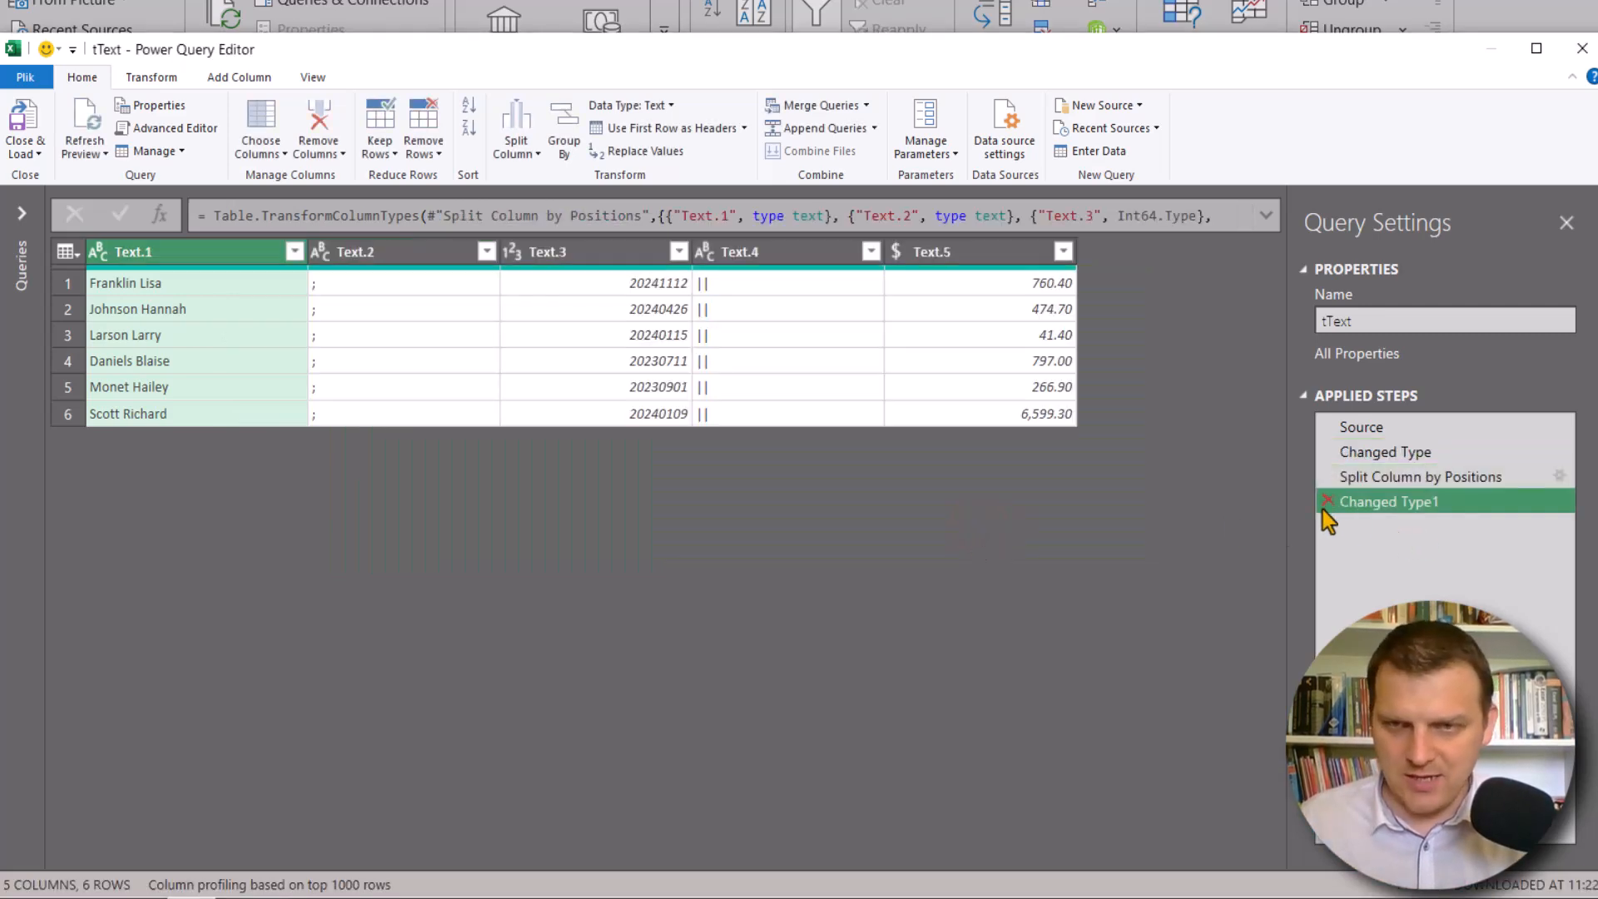
left_click(1328, 502)
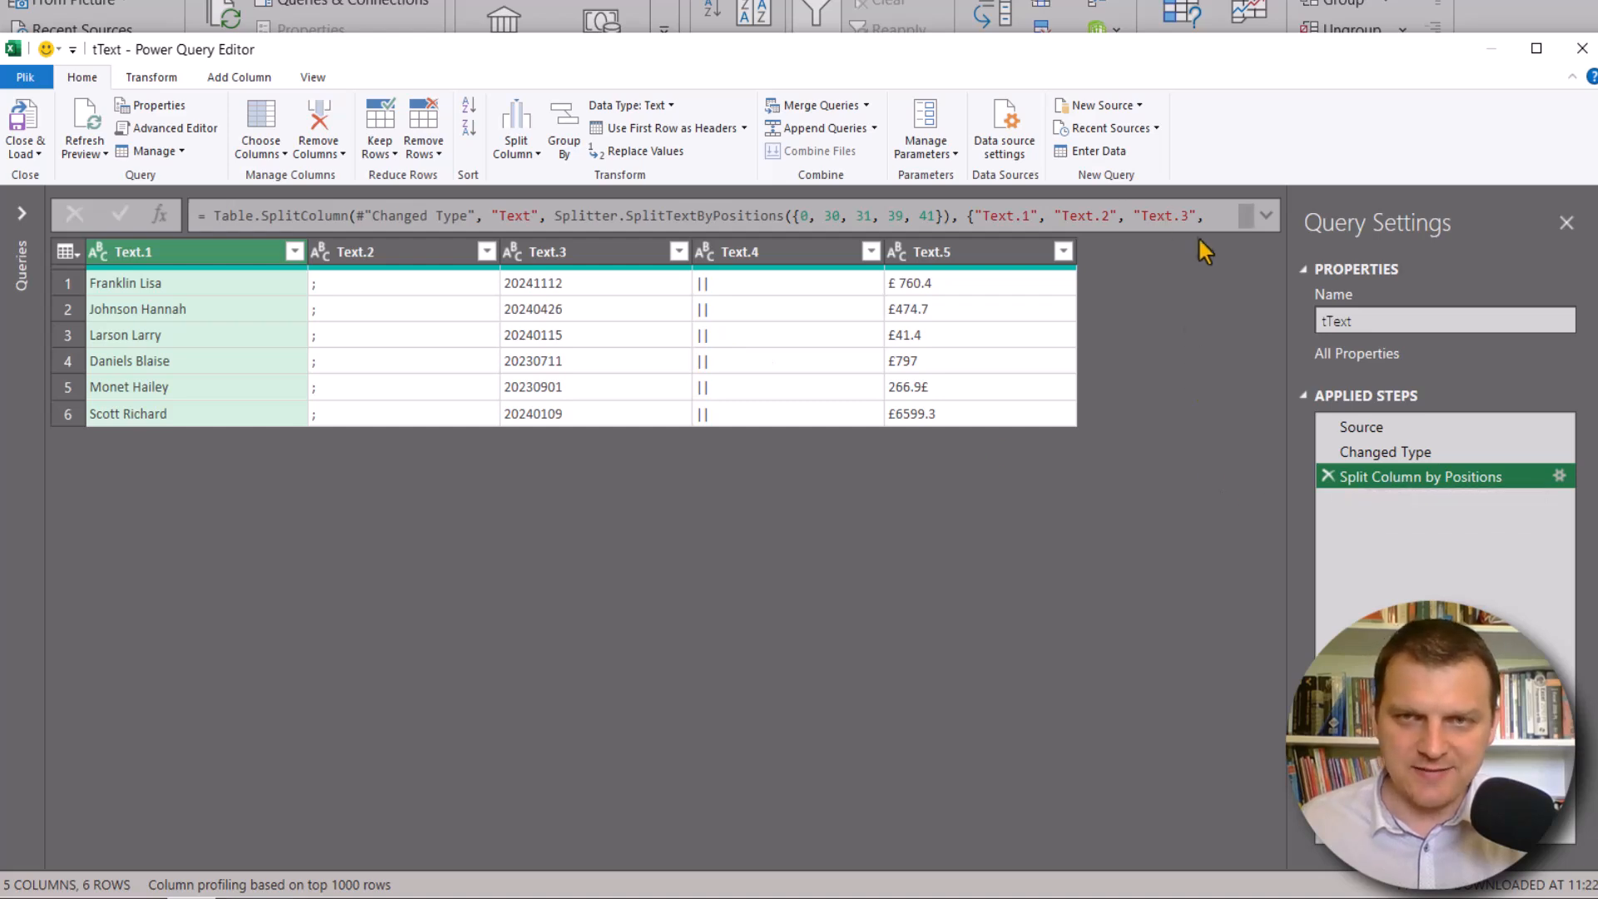
Step: Replace the first output column name, Text.1, with Person in the Split Column by Positions formula
left_click(1135, 436)
key("ctrl+shift+plus")
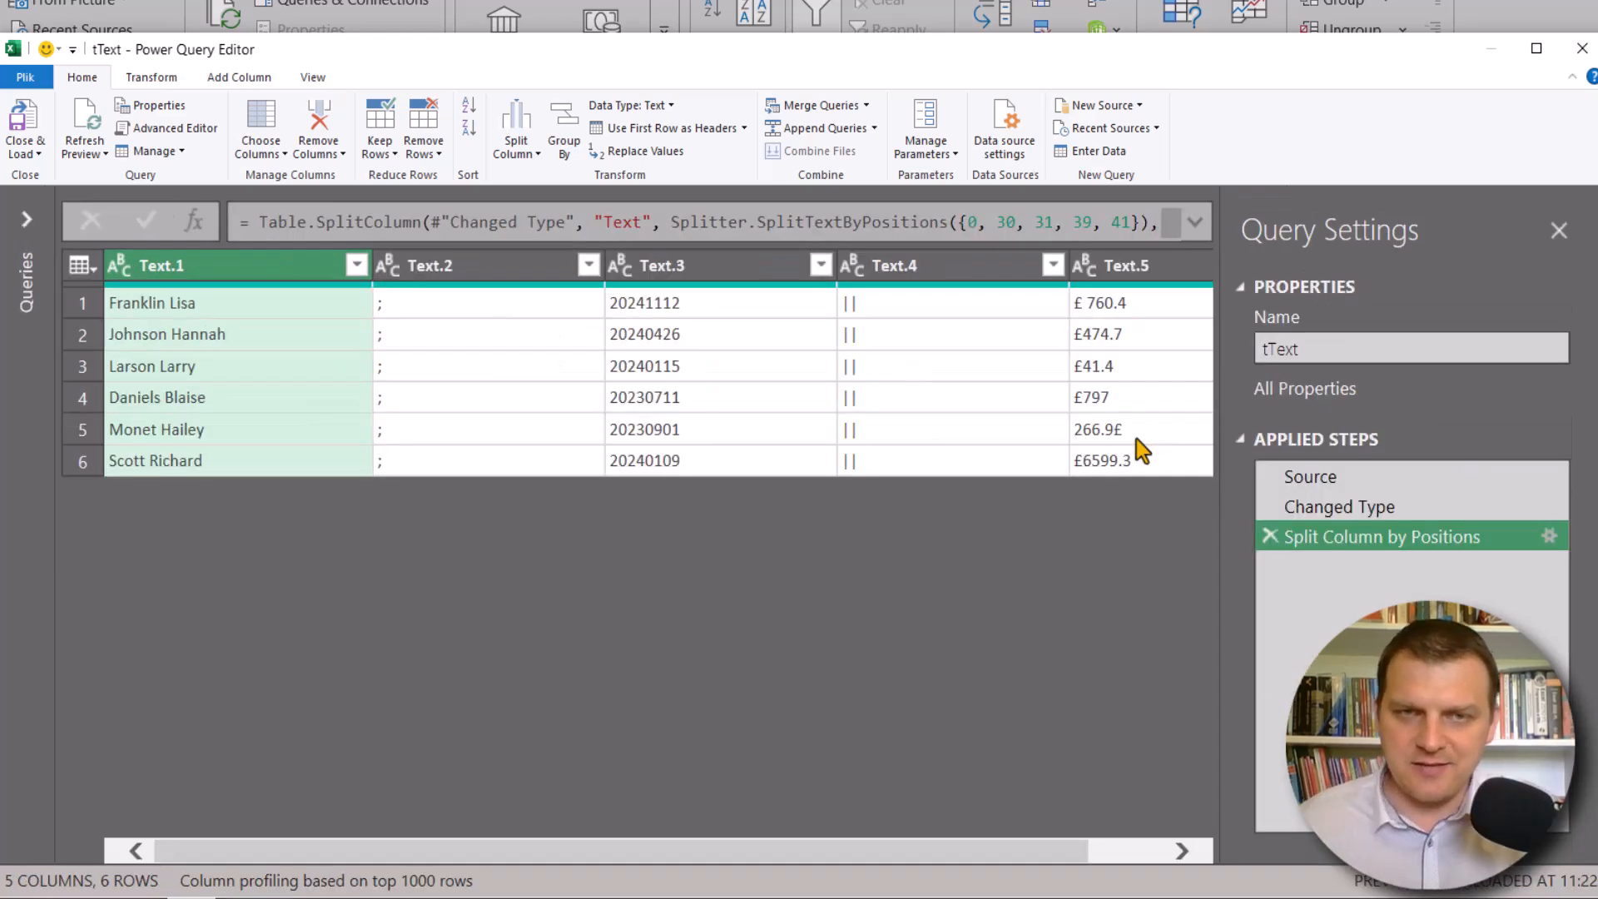
left_click(1196, 222)
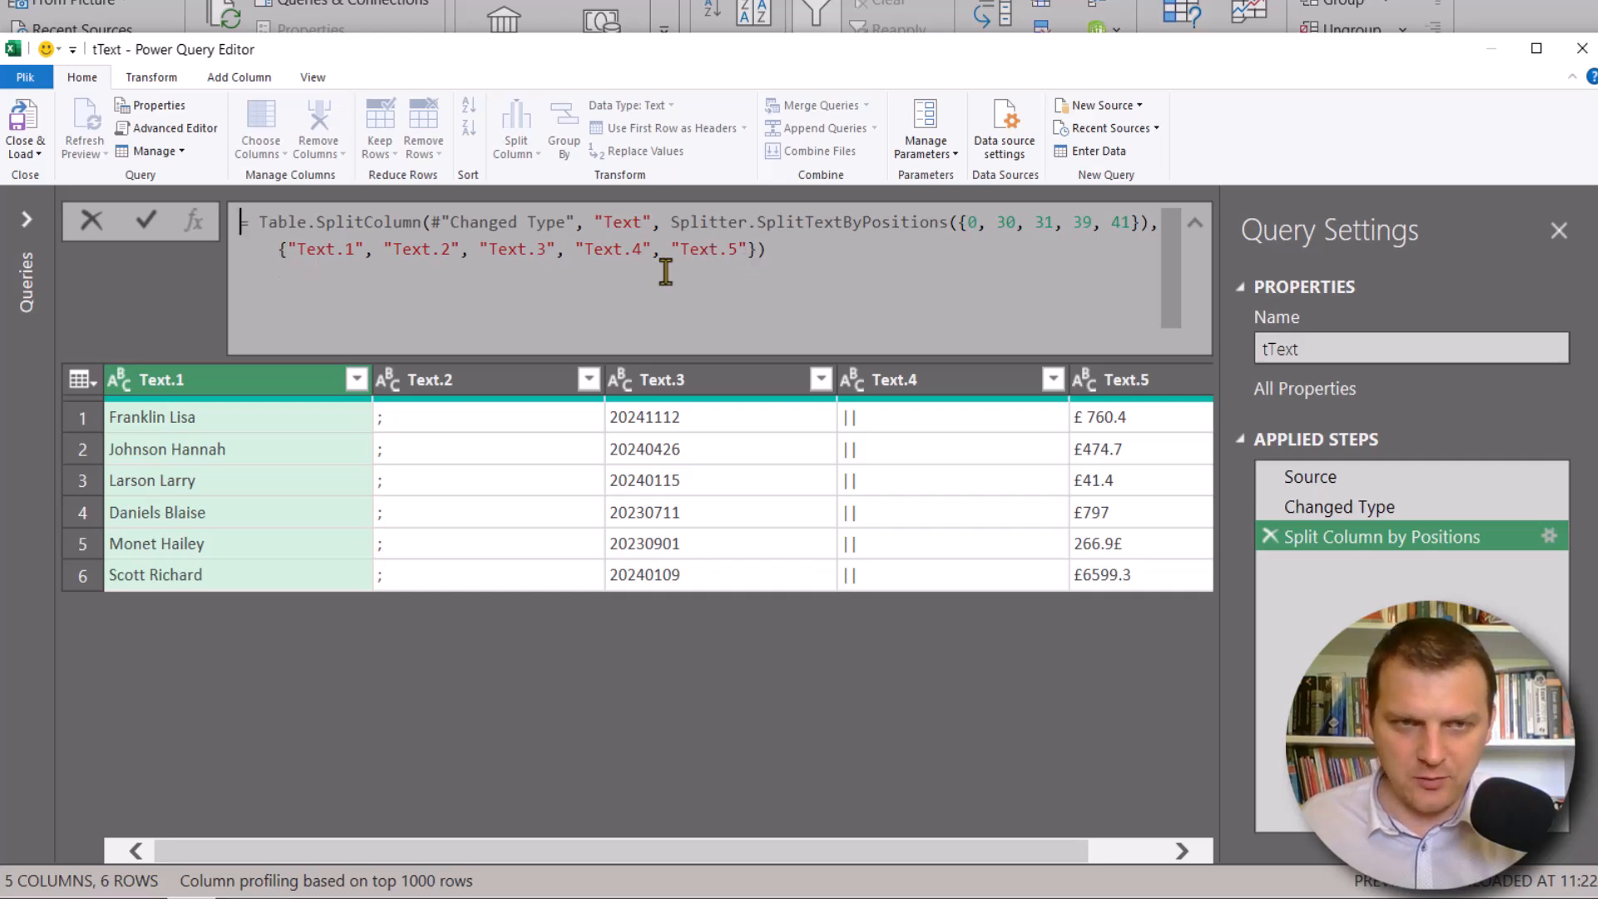
left_click_drag(356, 250, 297, 250)
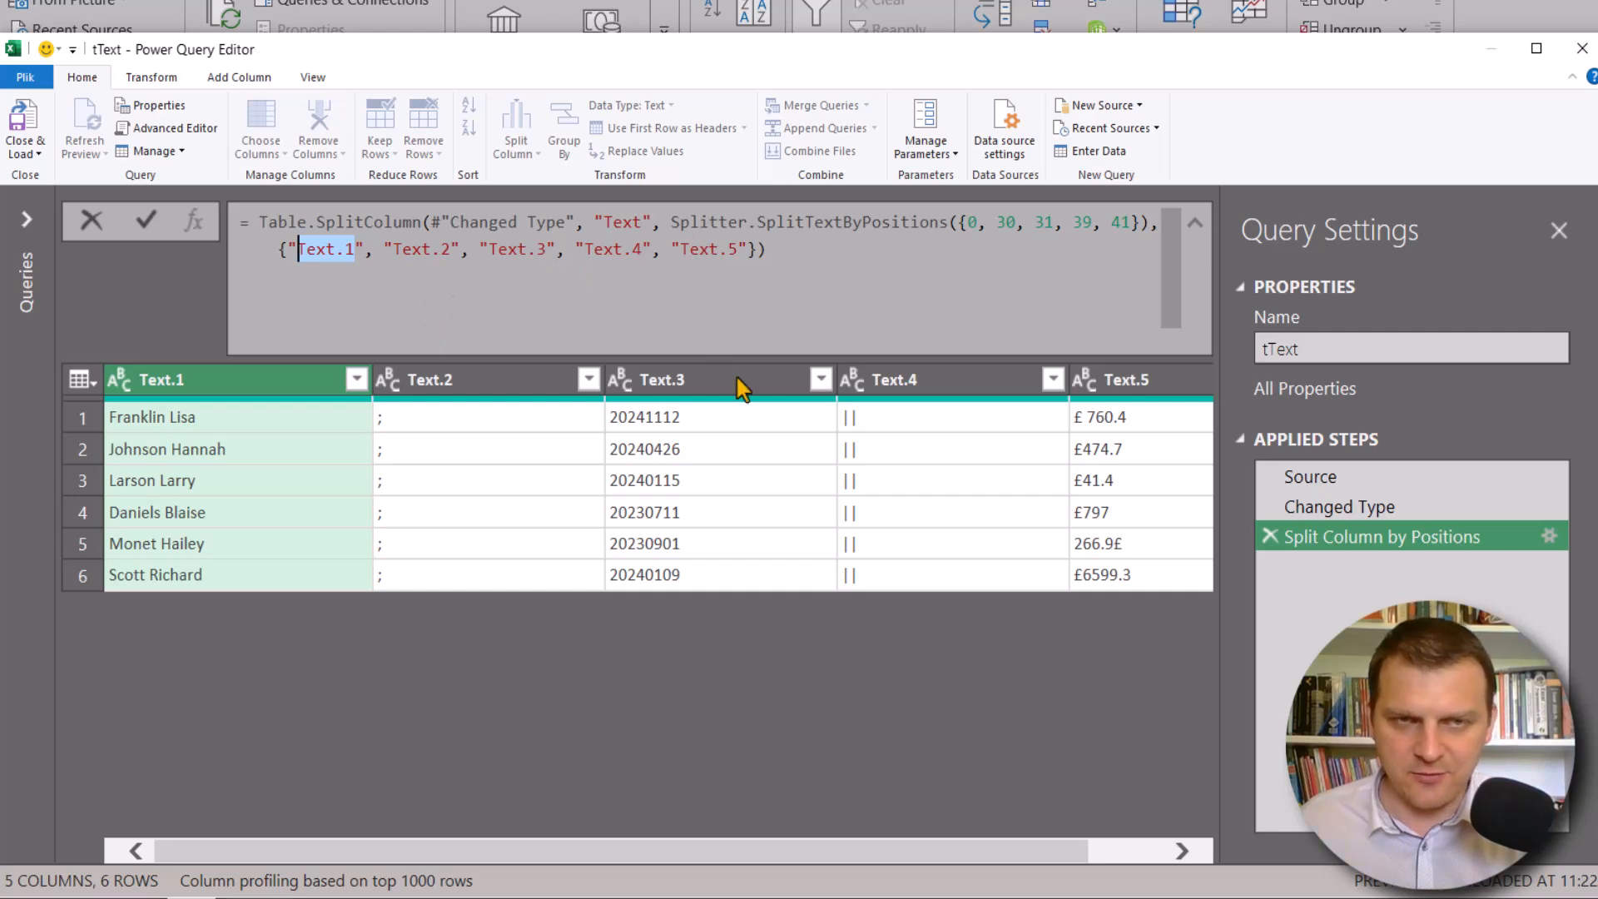
type("Person")
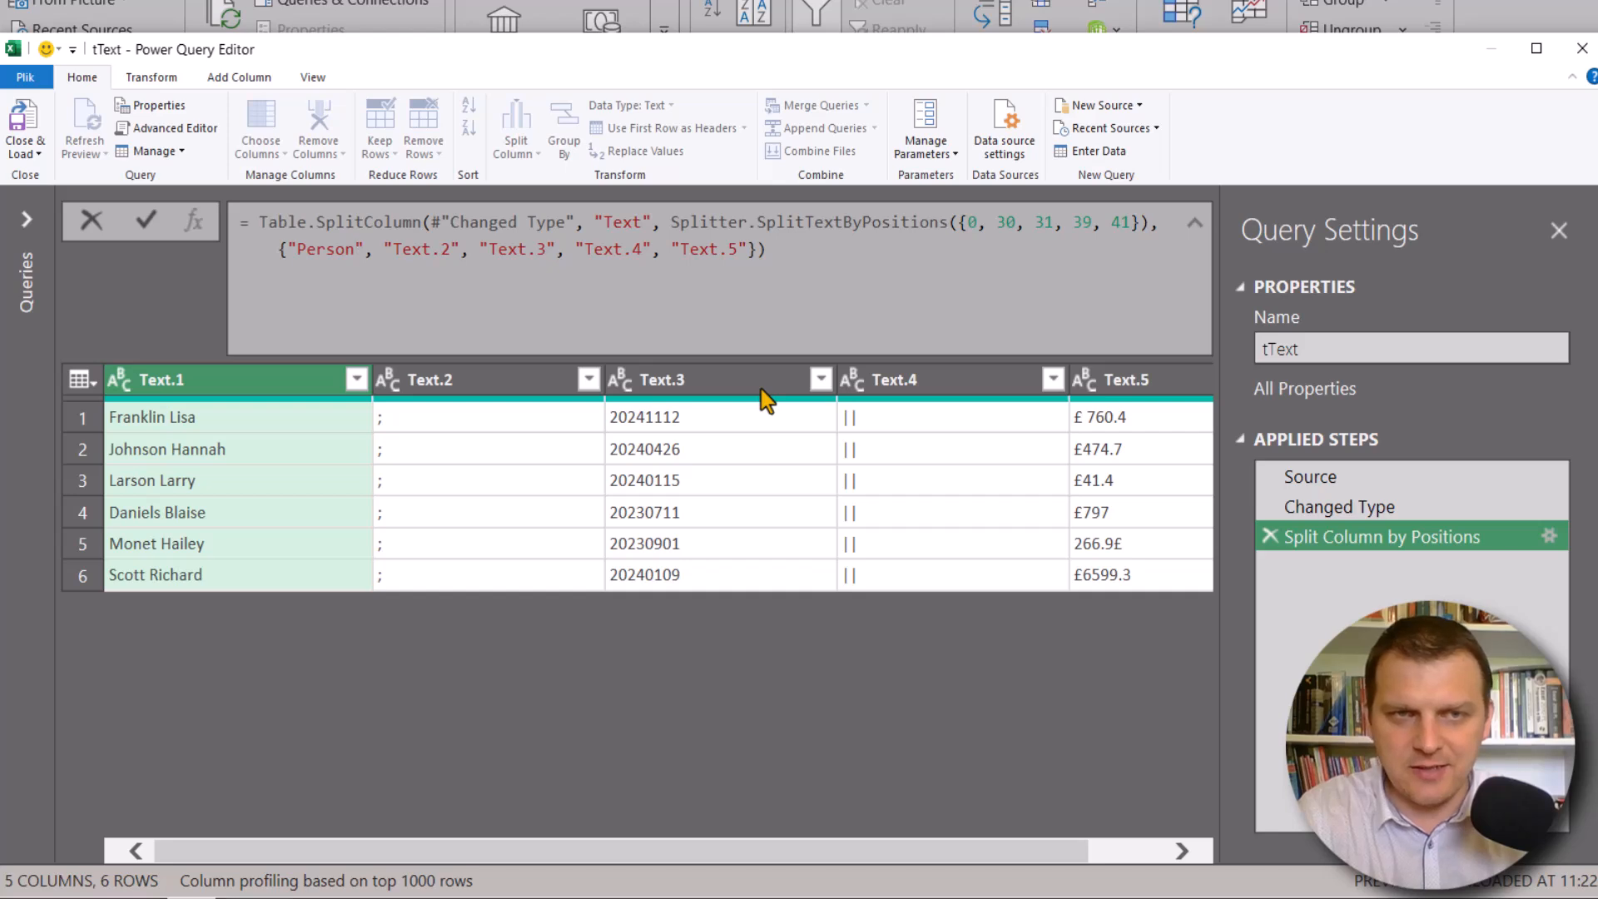
Step: Replace the third output column name, Text.3, with Date in the split formula
double_click(420, 250)
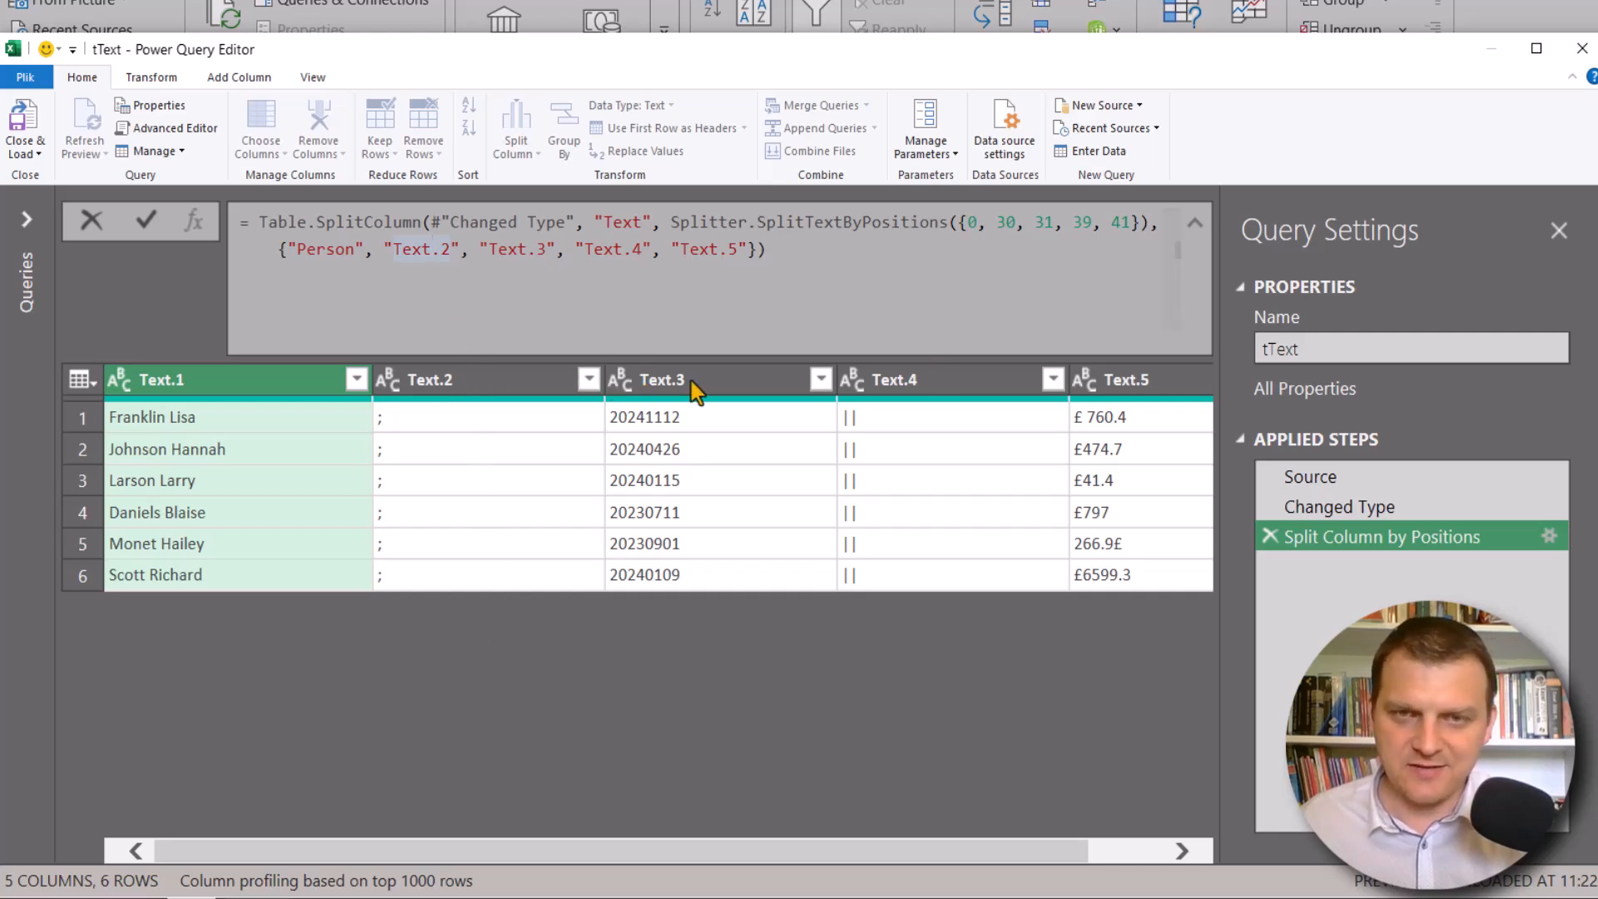
double_click(503, 249)
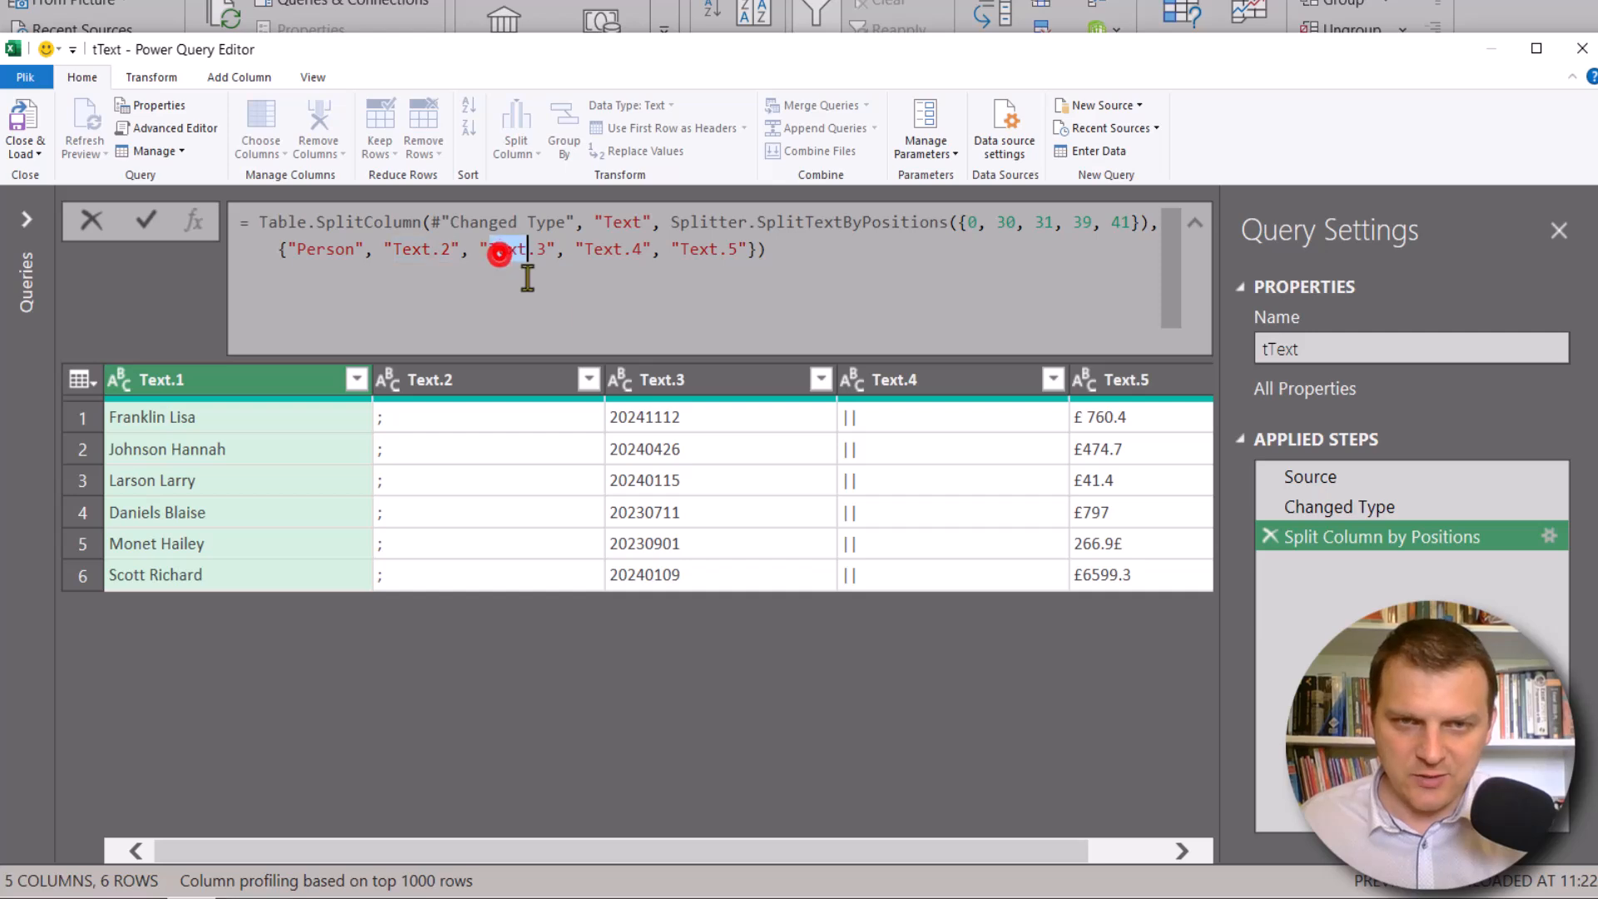
key("Delete")
key("Delete")
key("Delete")
type("Da")
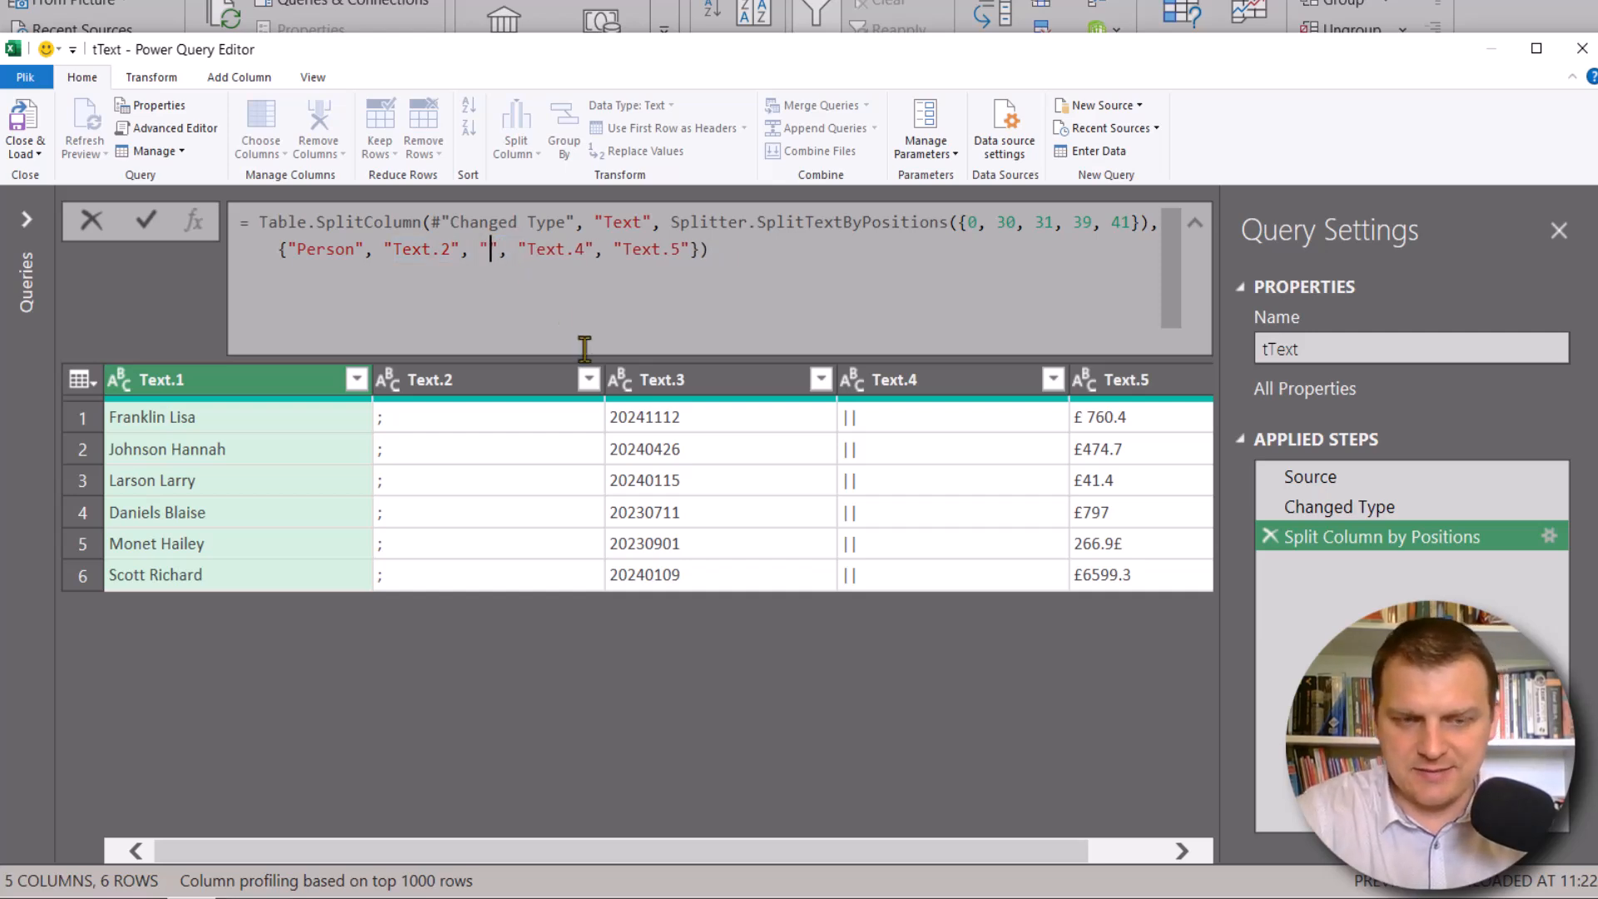
type("te")
Step: Replace the fifth output column name, Text.5, with Payout in the split formula and apply the edited formula
left_click(717, 251)
left_click_drag(718, 251, 662, 250)
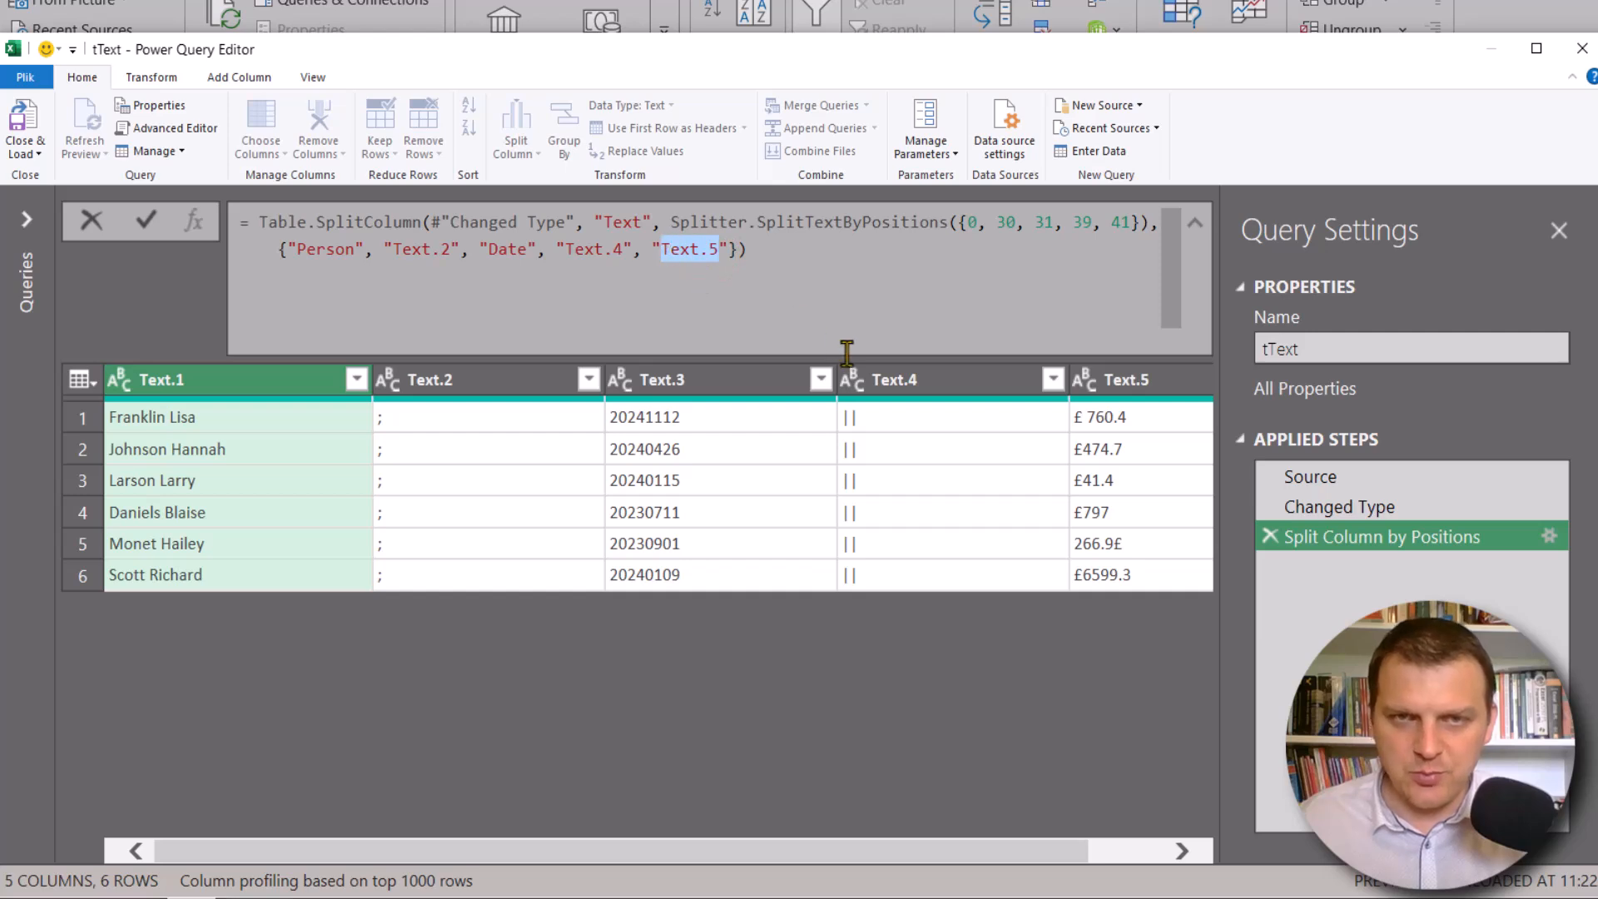
type("Payou")
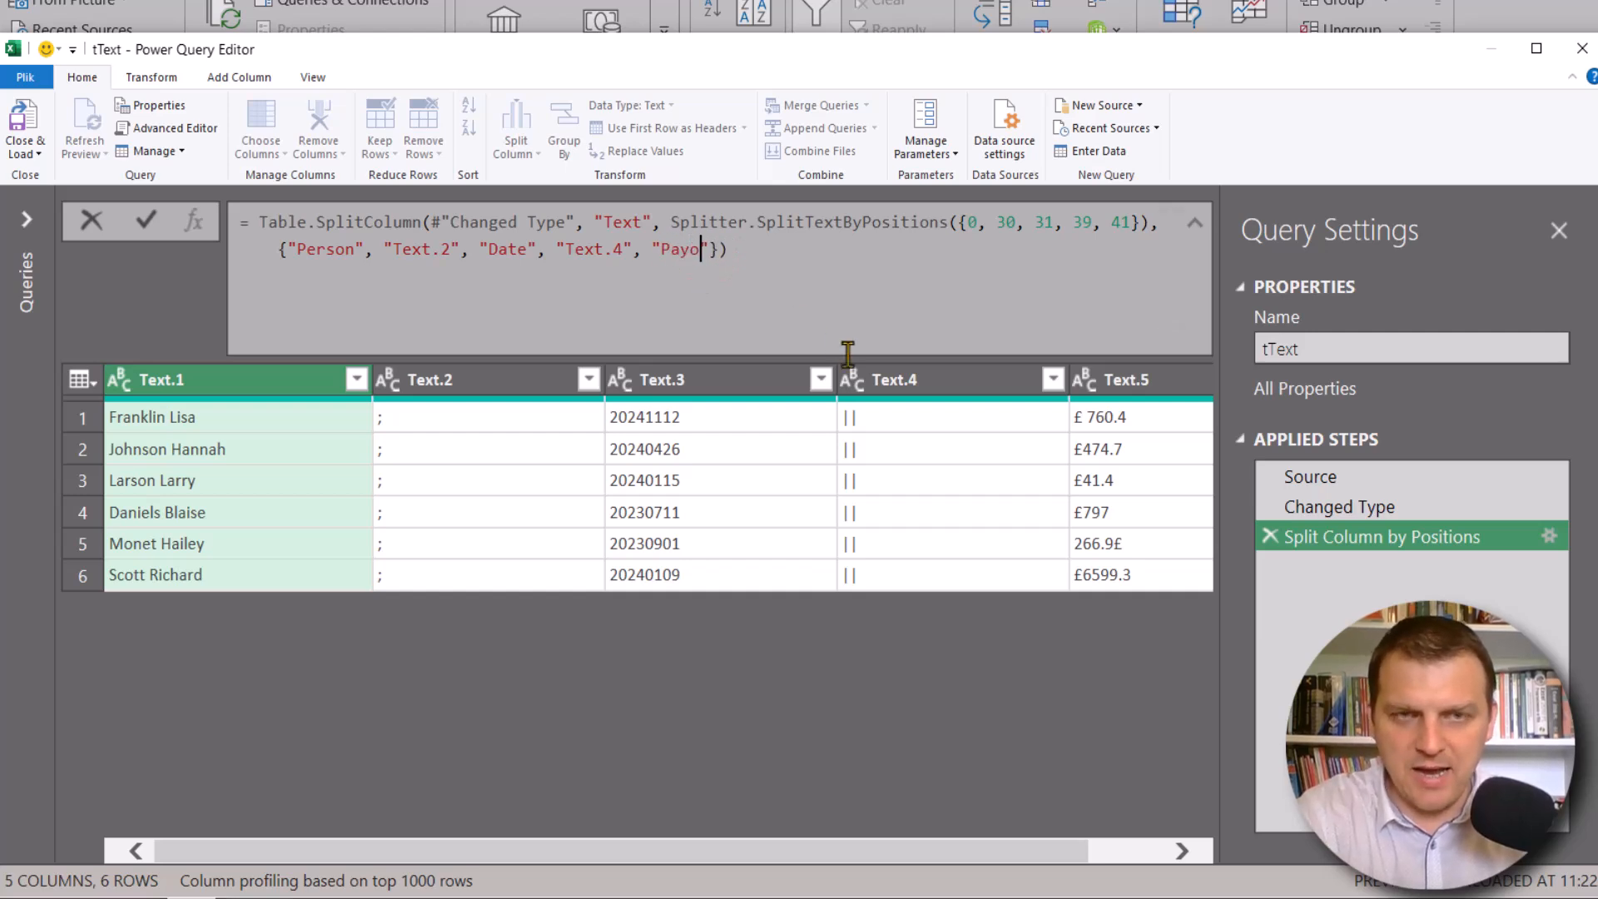
type("t")
left_click(905, 303)
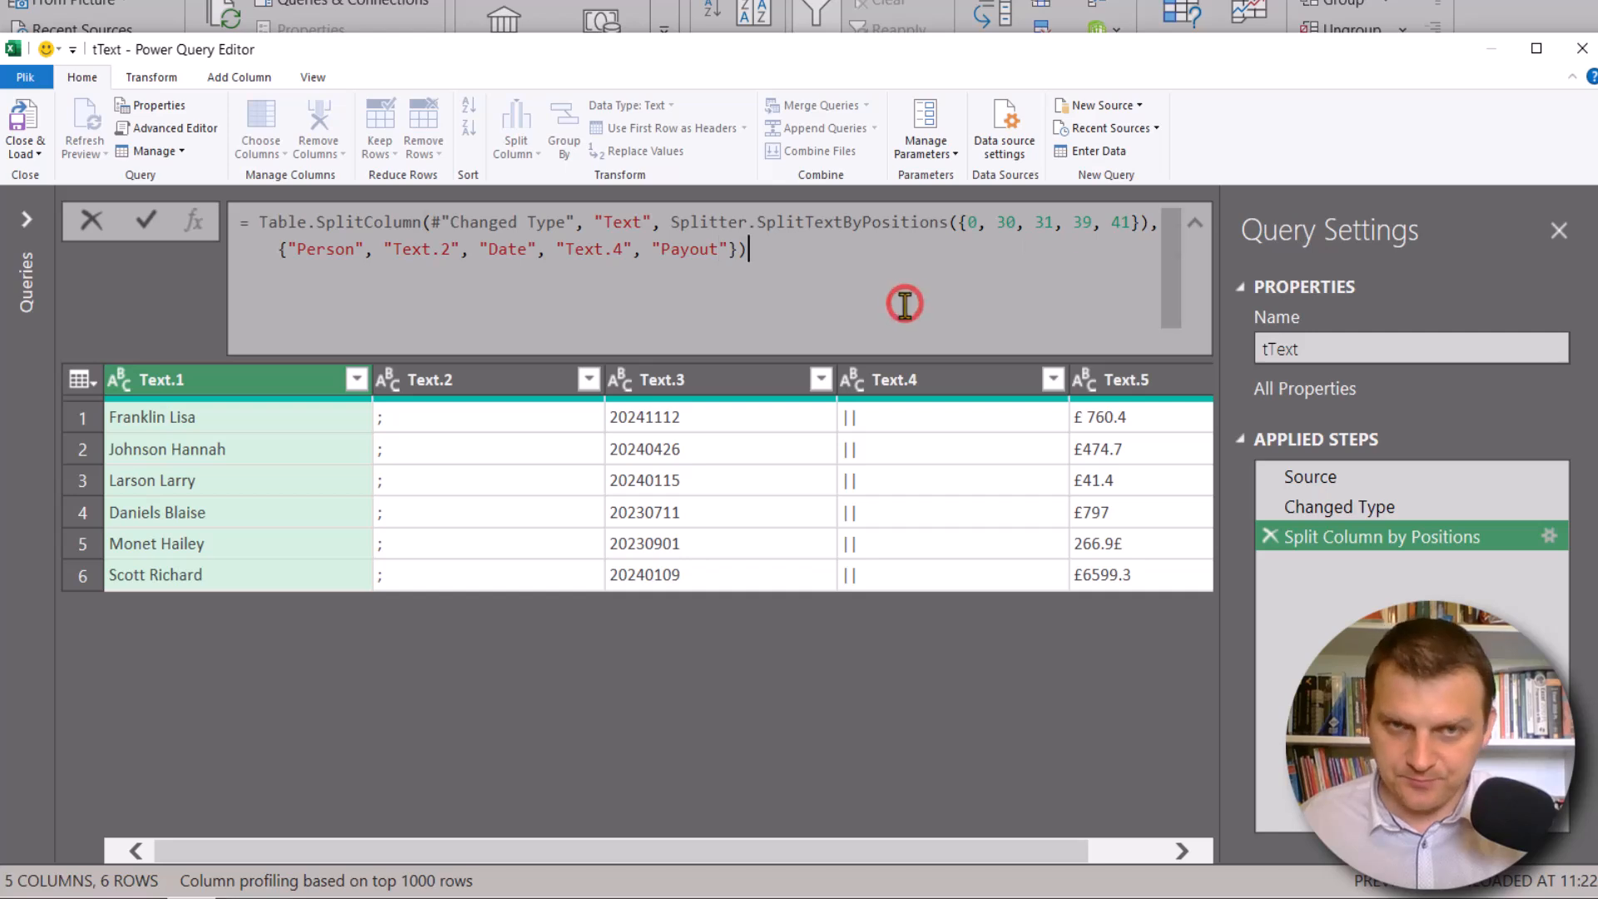
key("Return")
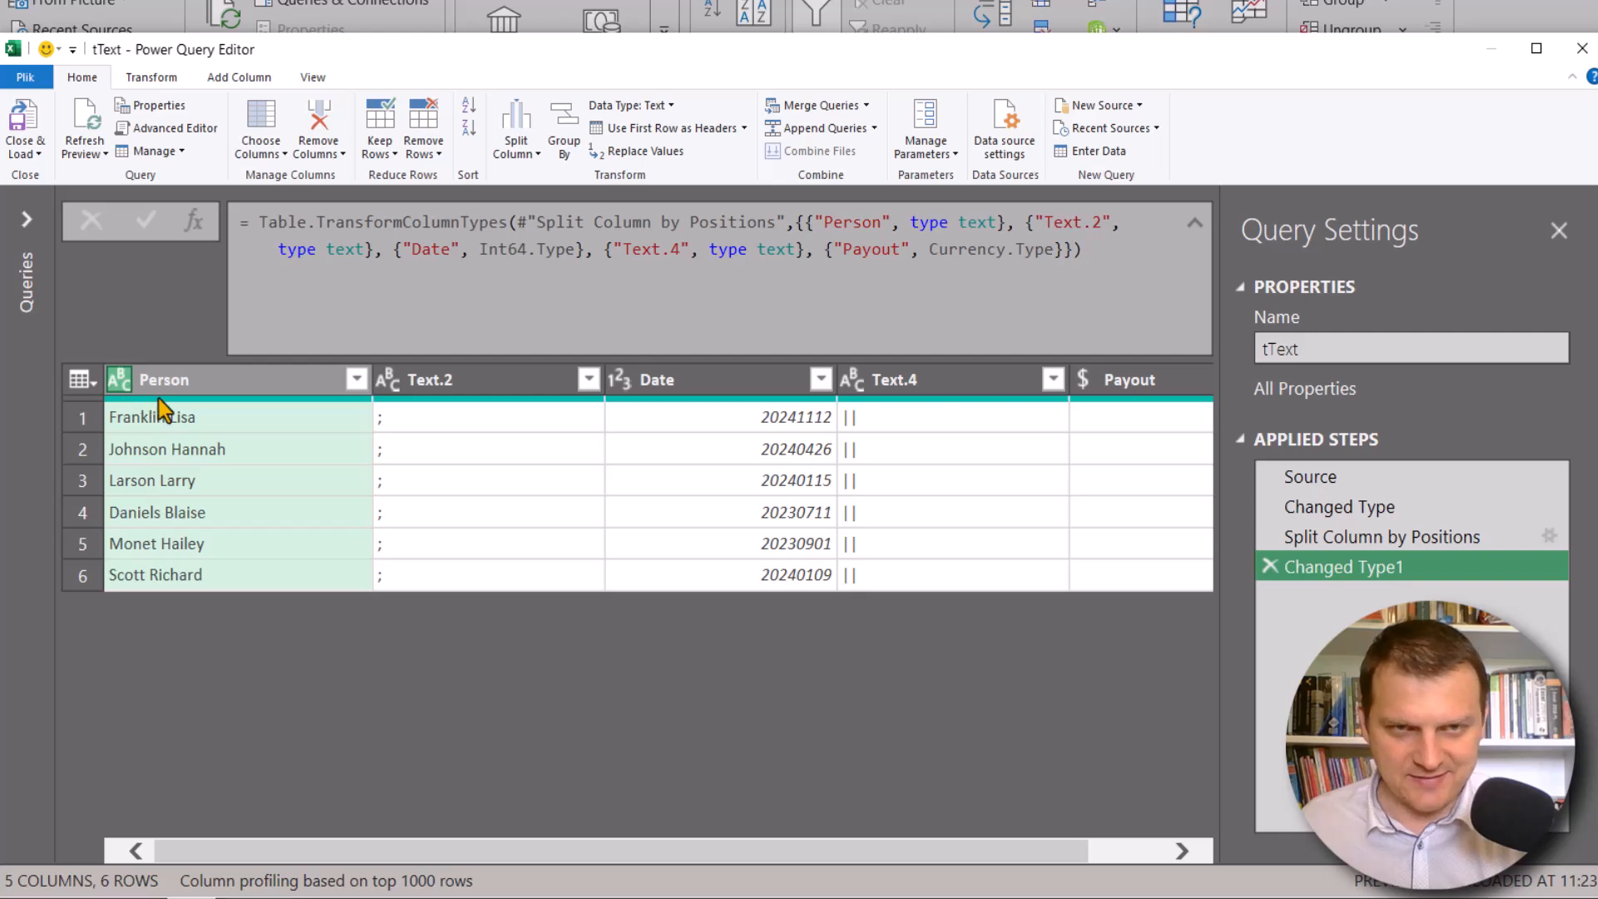
Step: Remove the two delimiter columns, Text.2 and Text.4
left_click(547, 383)
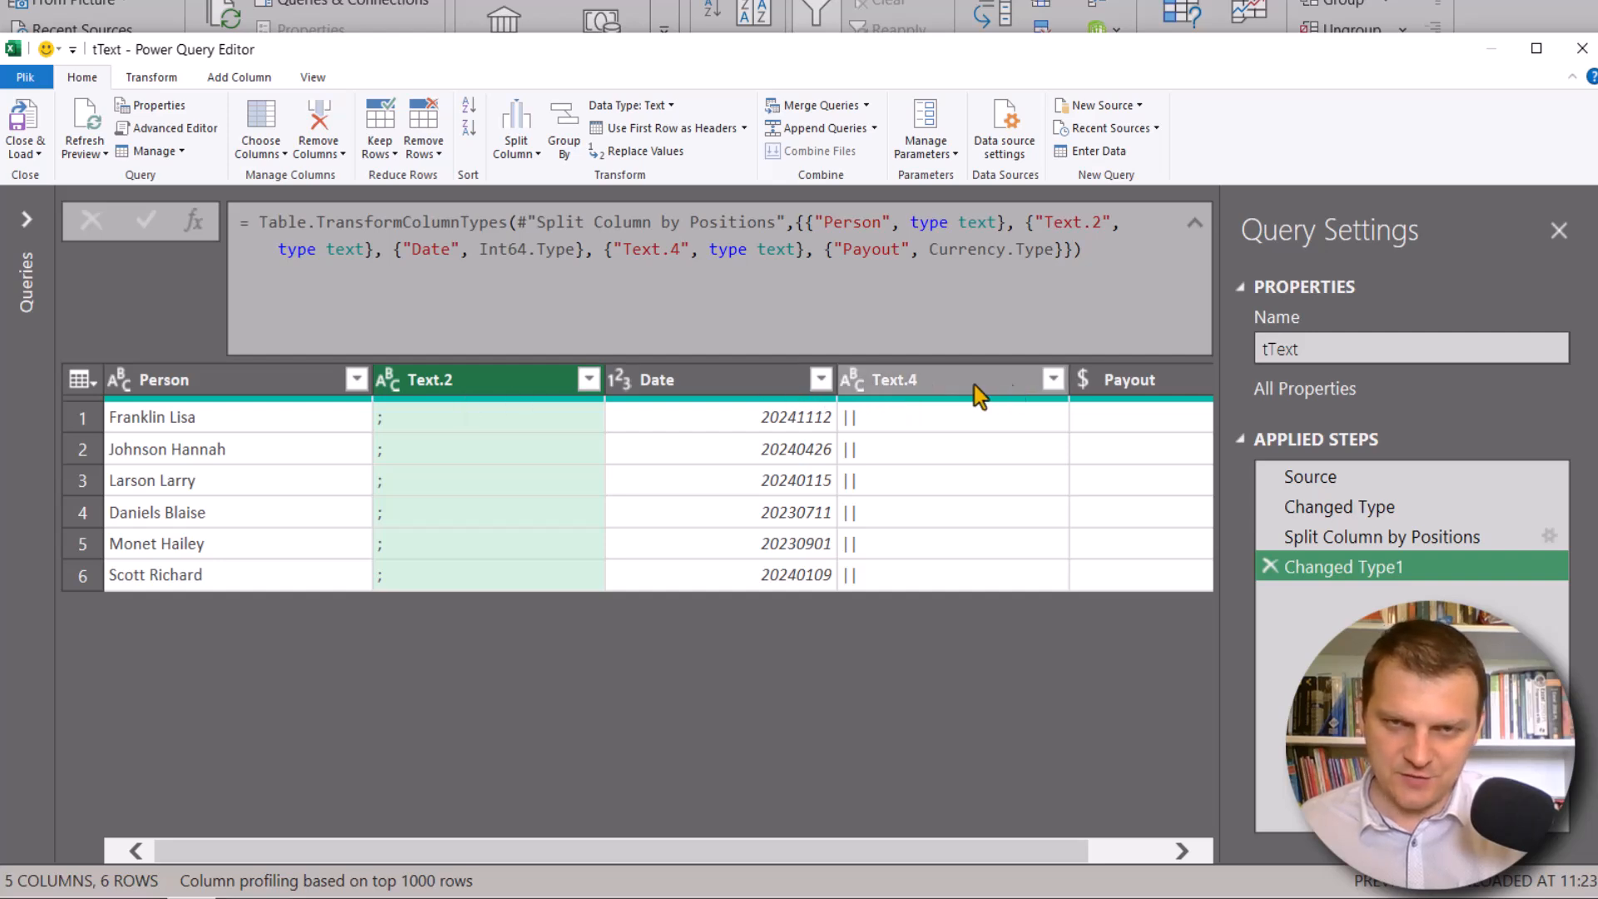
left_click(999, 383, "ctrl")
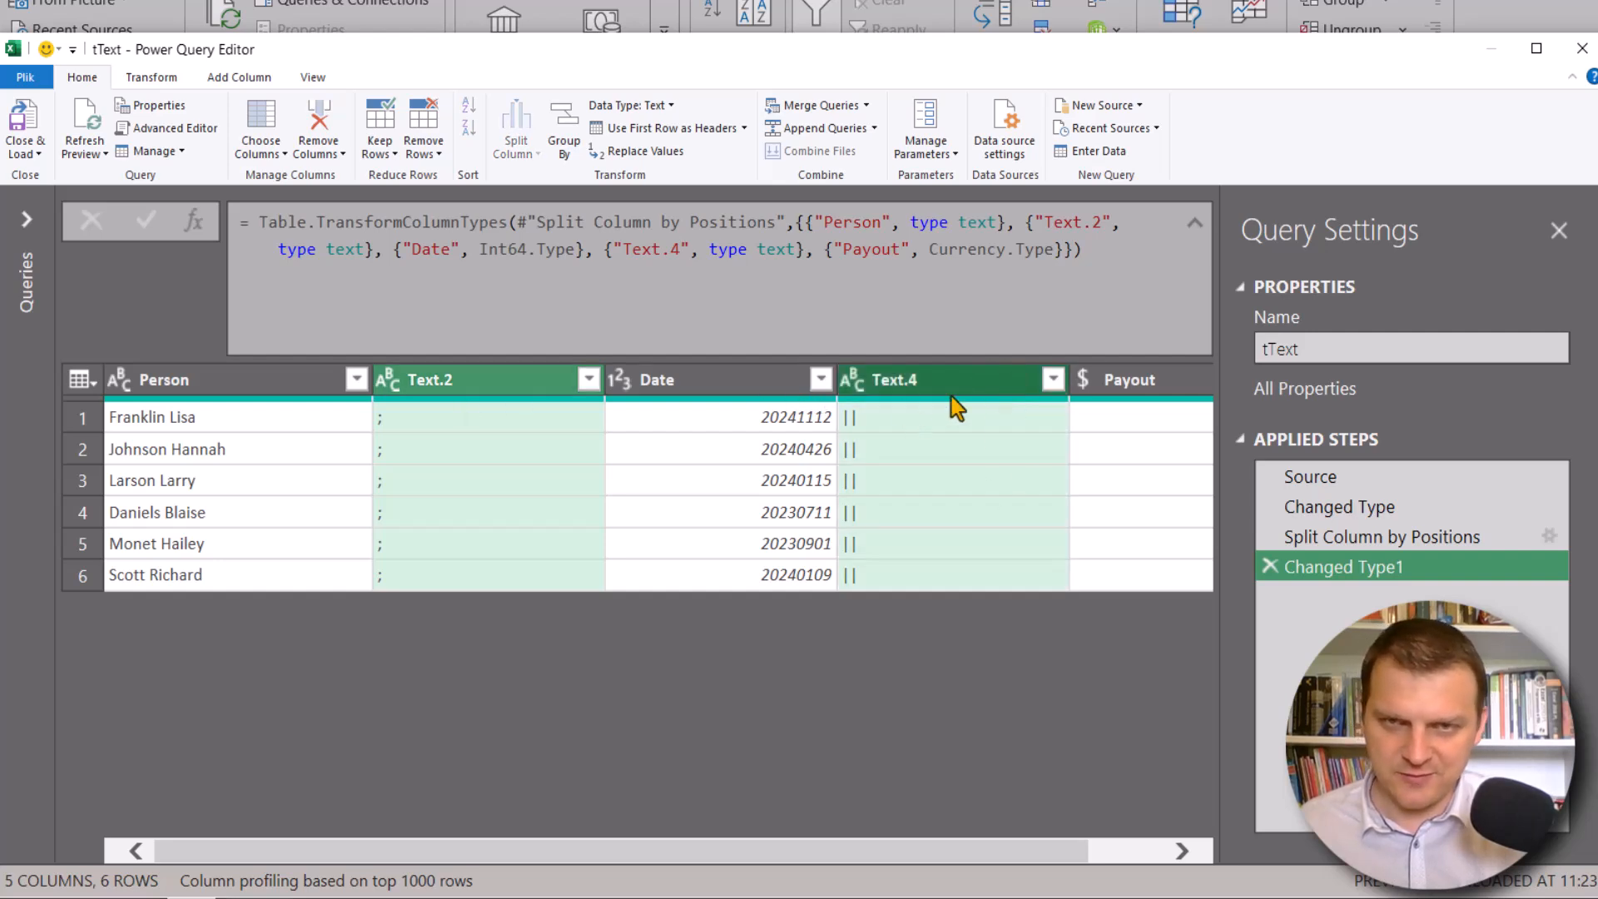
key("Delete")
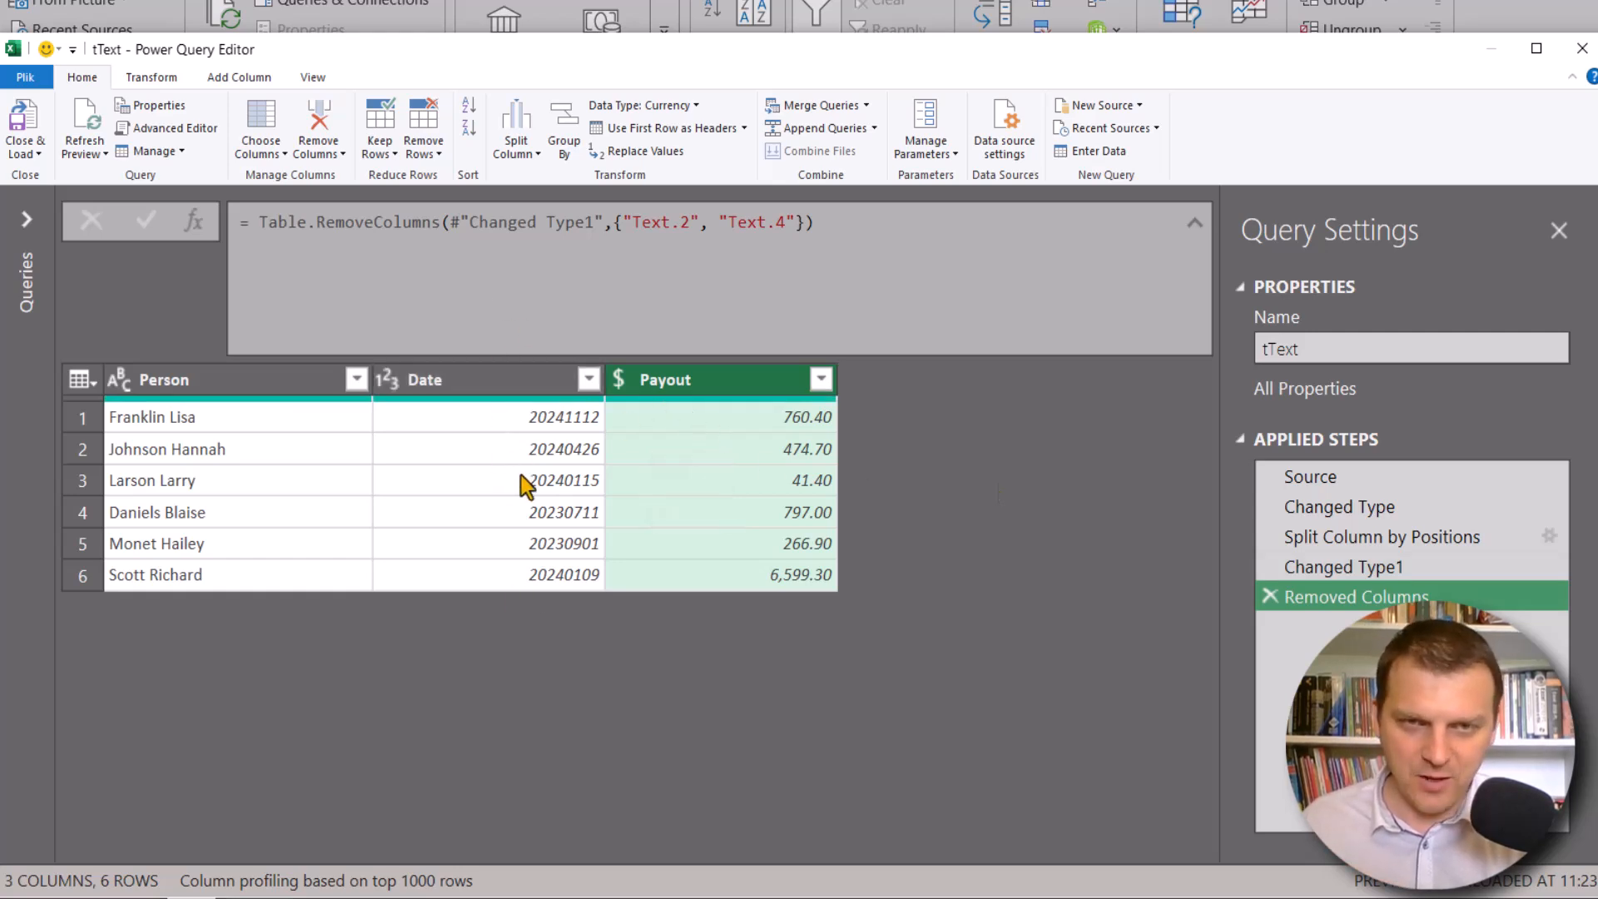
Step: Change the Date column's data type to Date within the Changed Type1 step, replacing its whole number conversion
left_click(1341, 567)
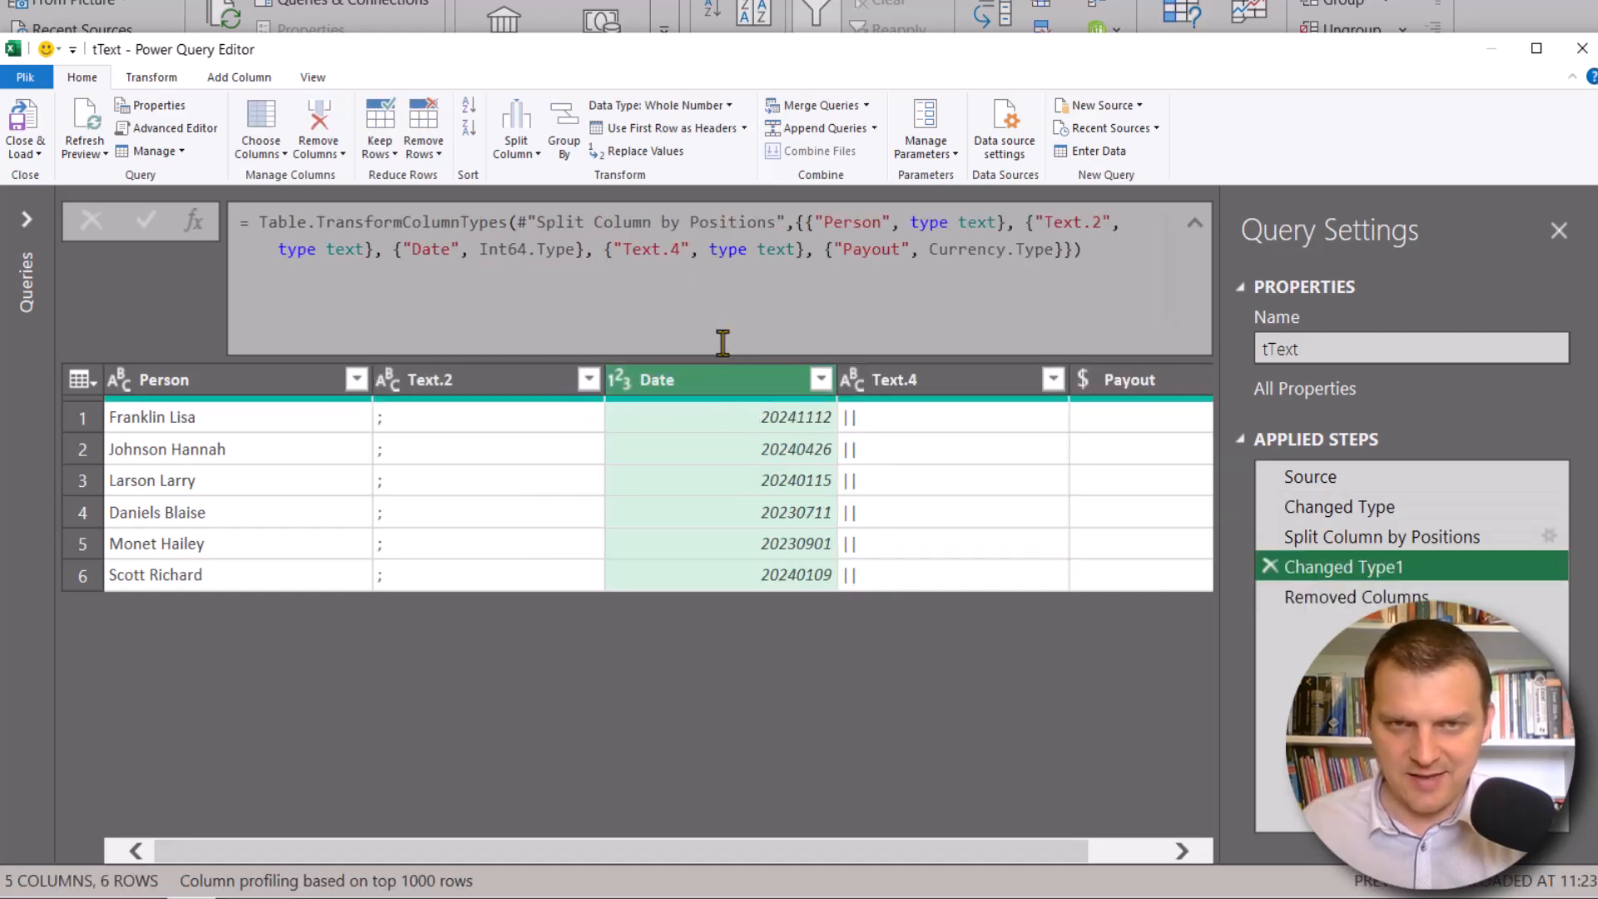
left_click_drag(480, 249, 574, 249)
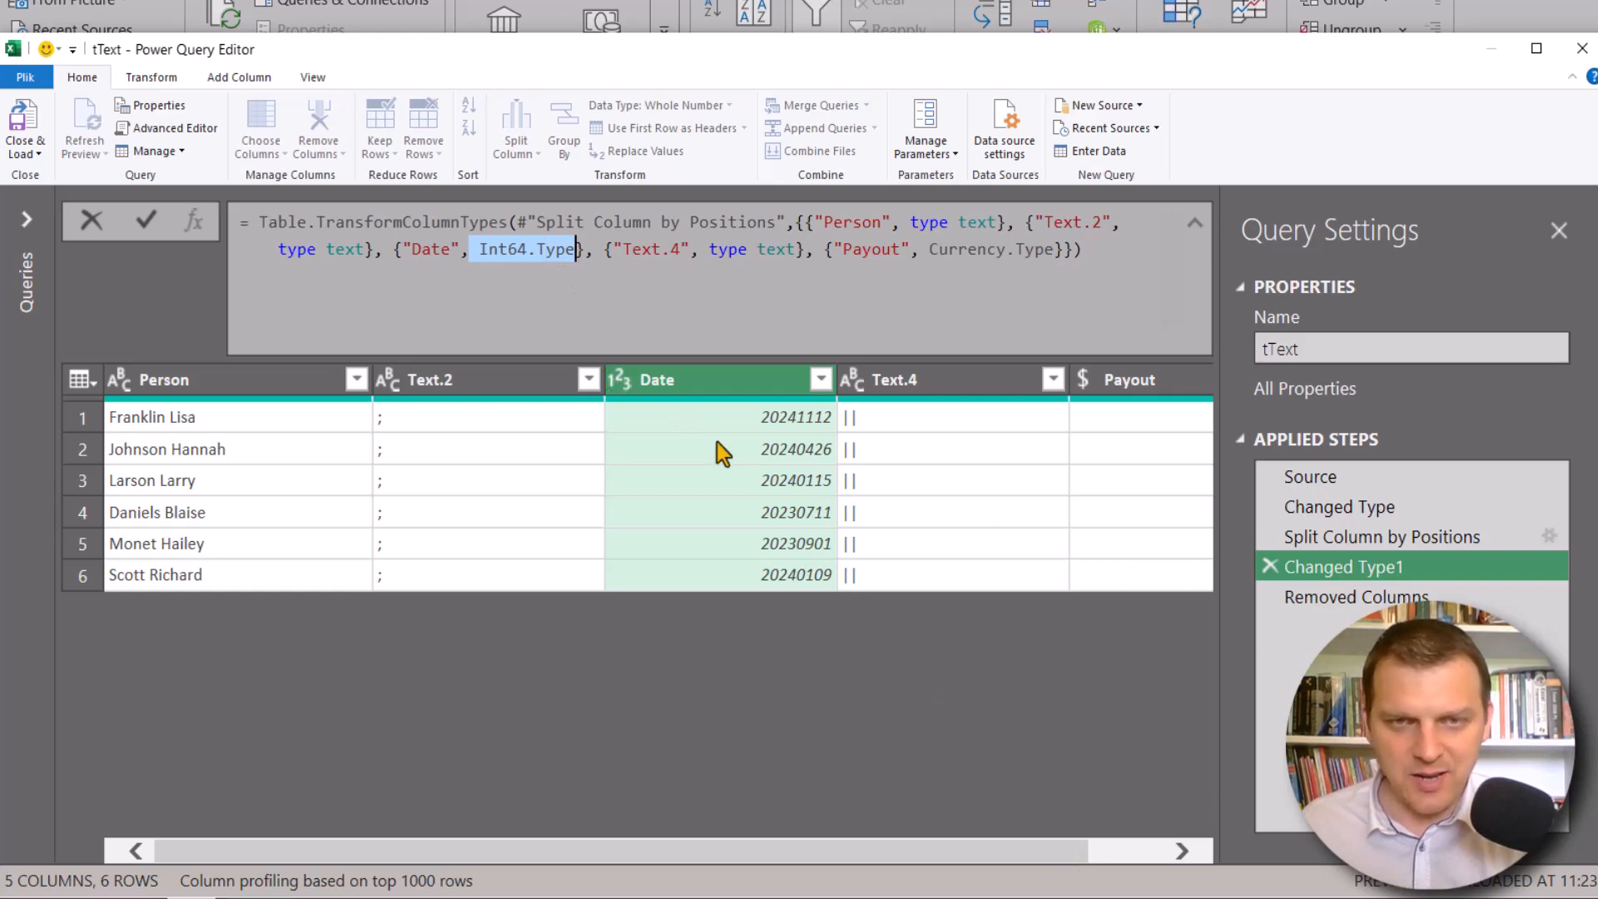
left_click(623, 385)
left_click(623, 384)
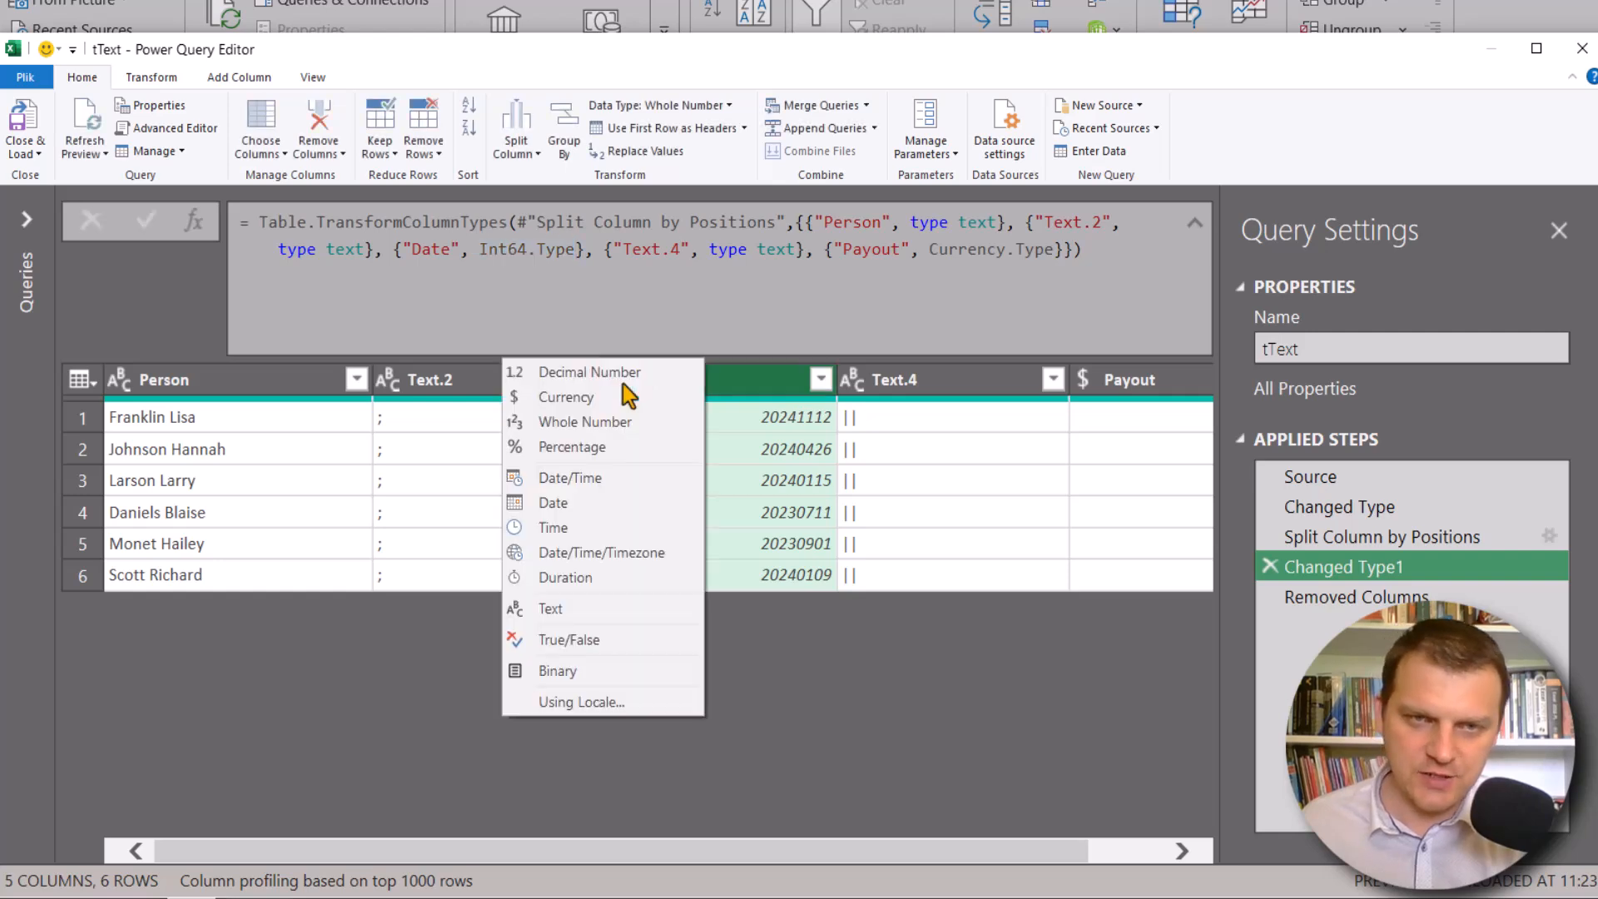
left_click(559, 507)
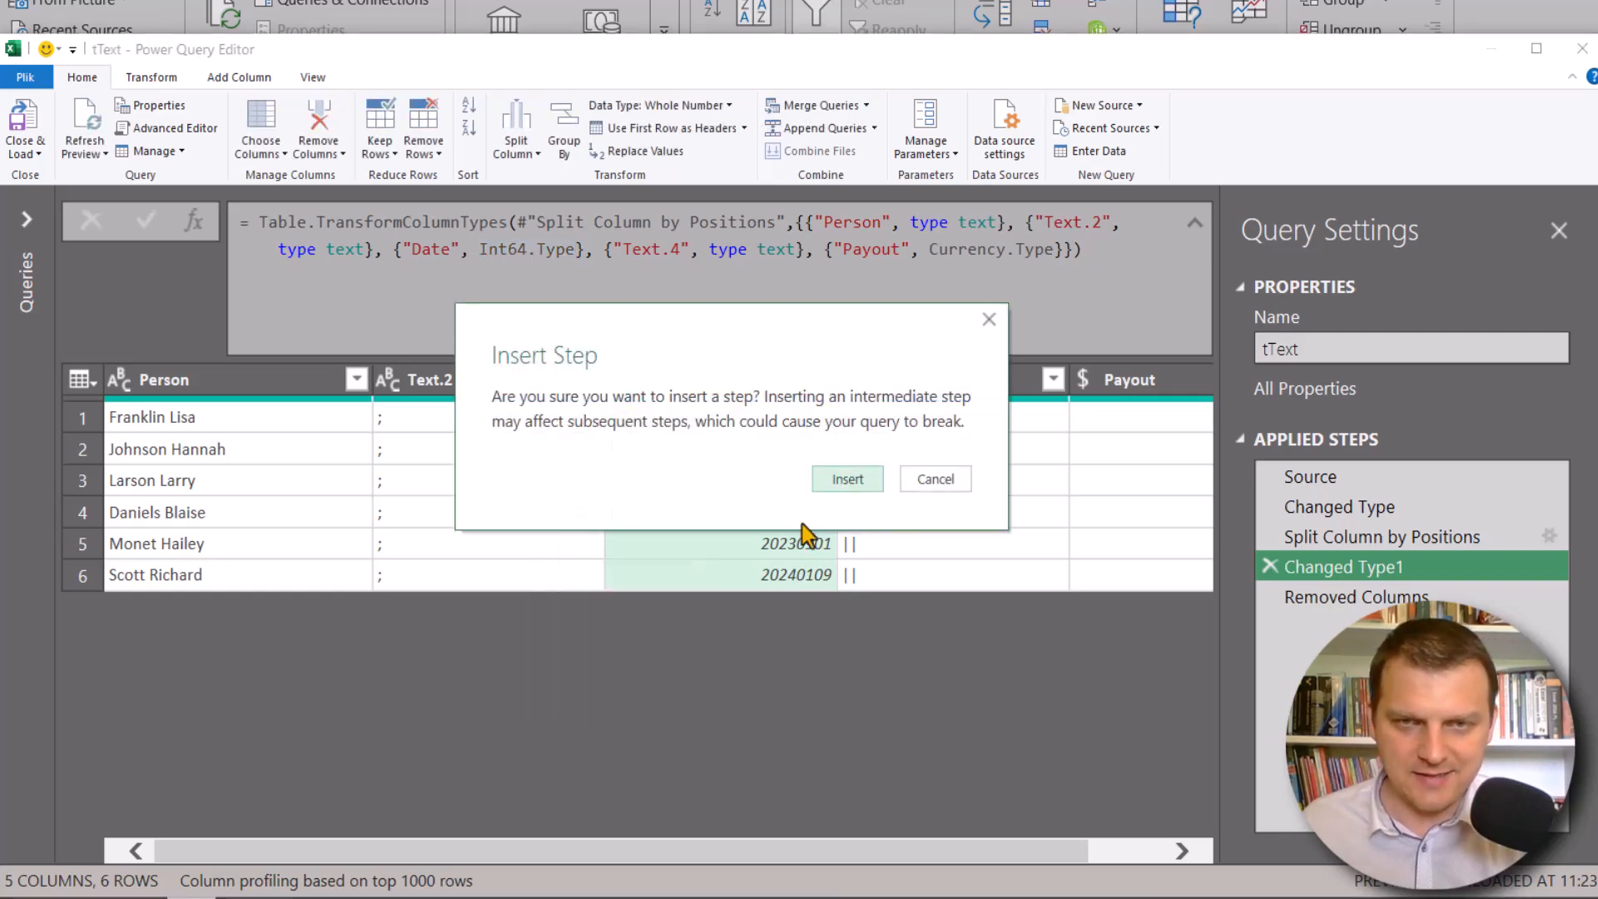
left_click(855, 478)
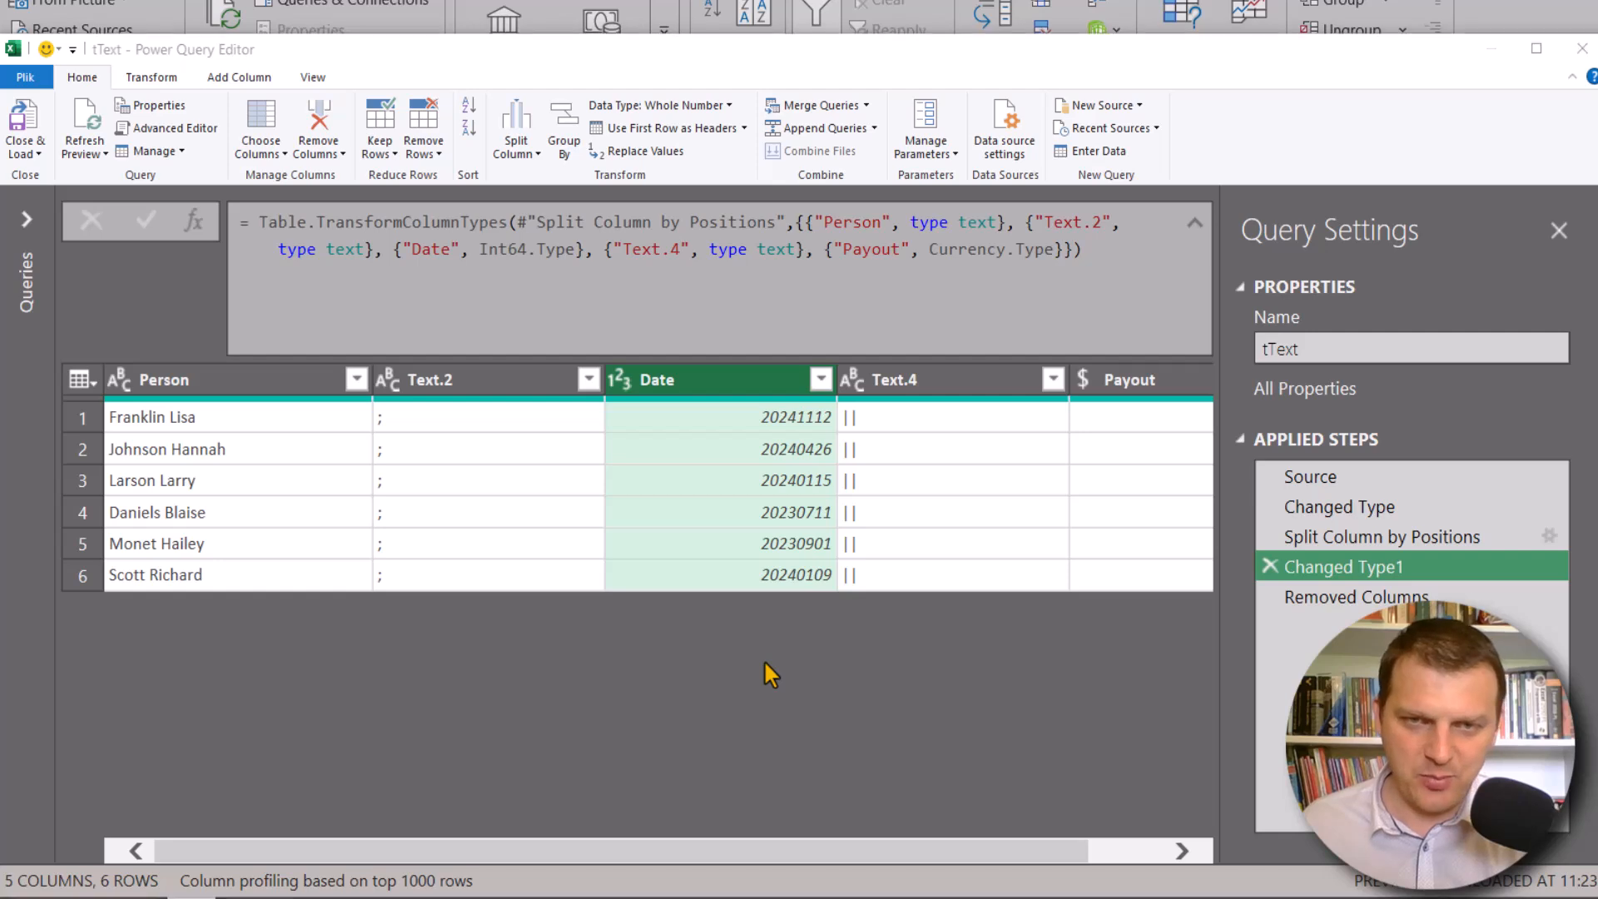
left_click(736, 493)
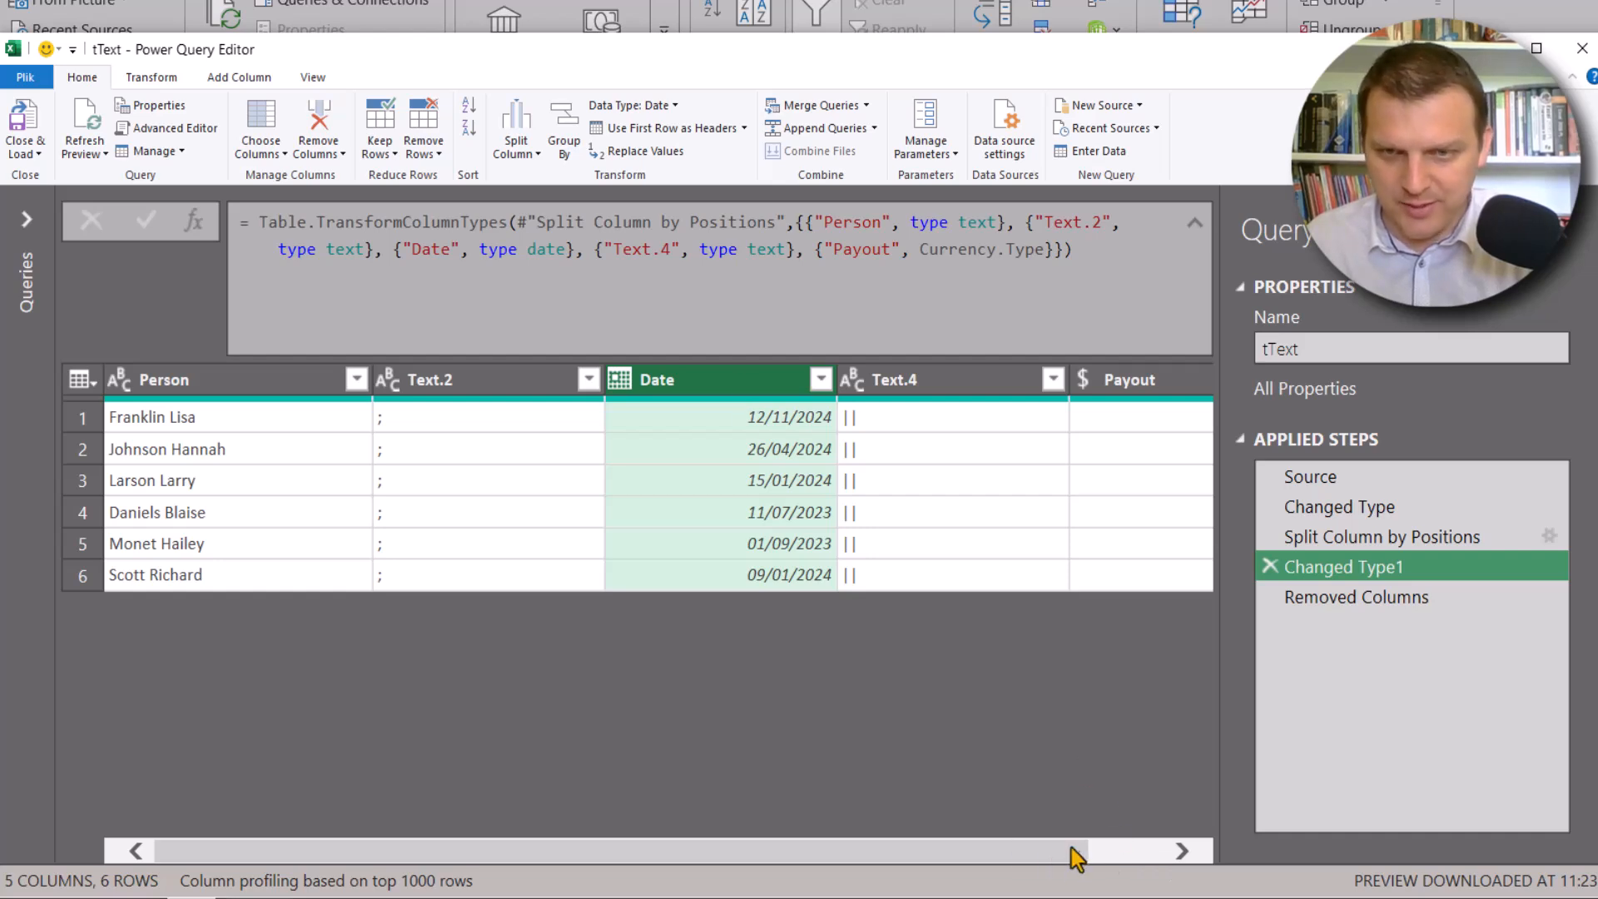
Step: Compare the Payout values in the Split Column by Positions step with those in the Changed Type1 step
left_click_drag(1074, 851, 1149, 853)
left_click(1116, 383)
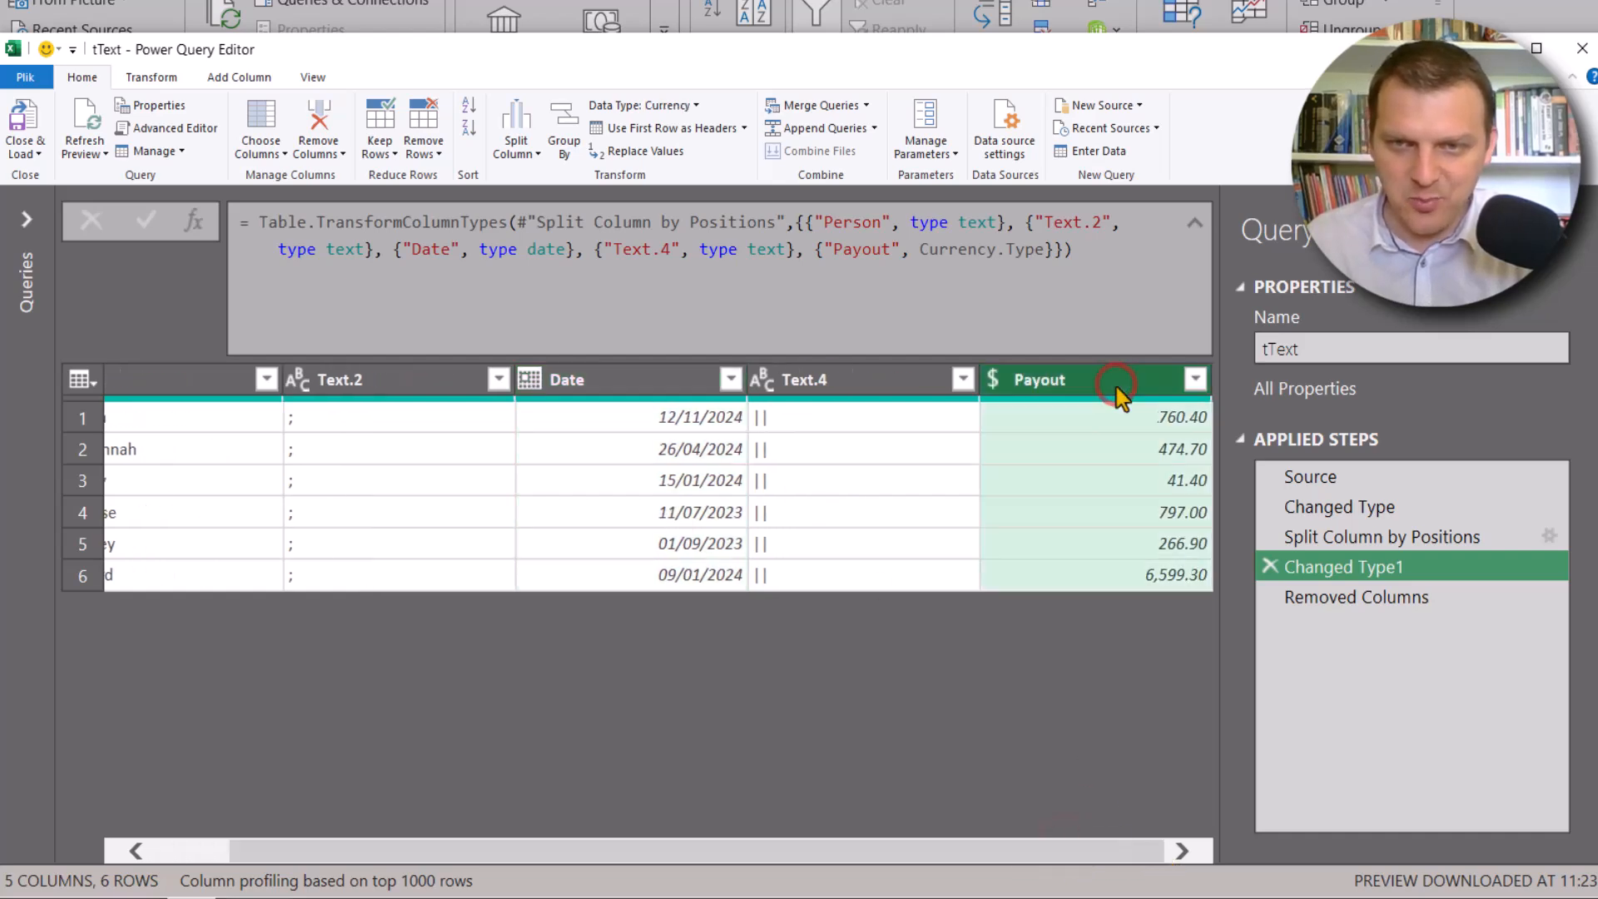
left_click(1362, 539)
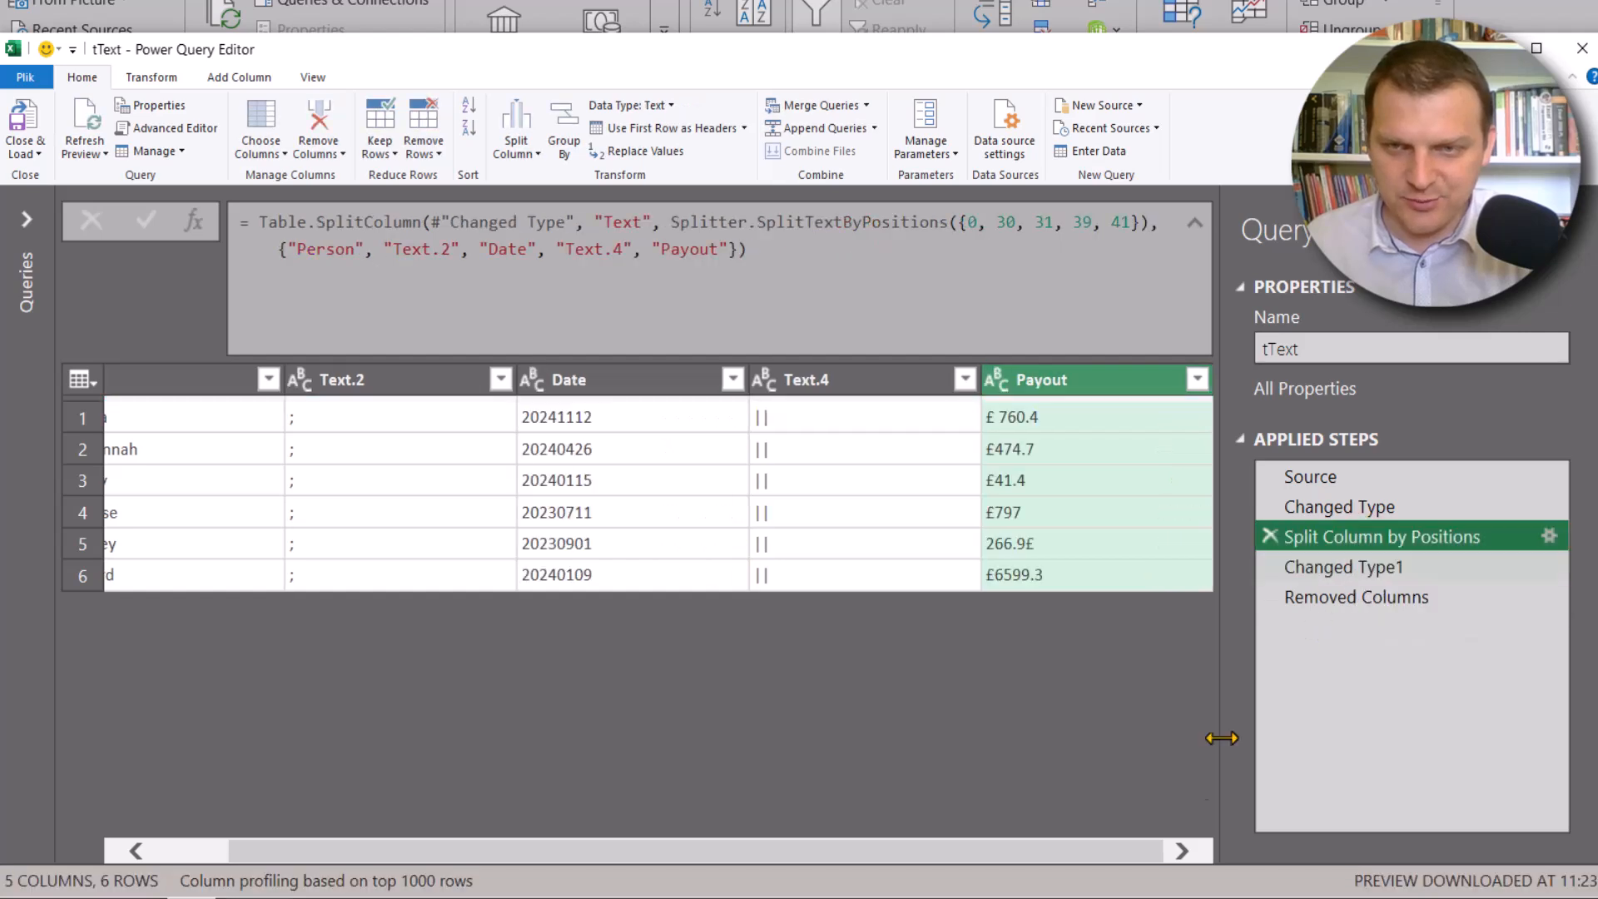
left_click(992, 427)
left_click(995, 467)
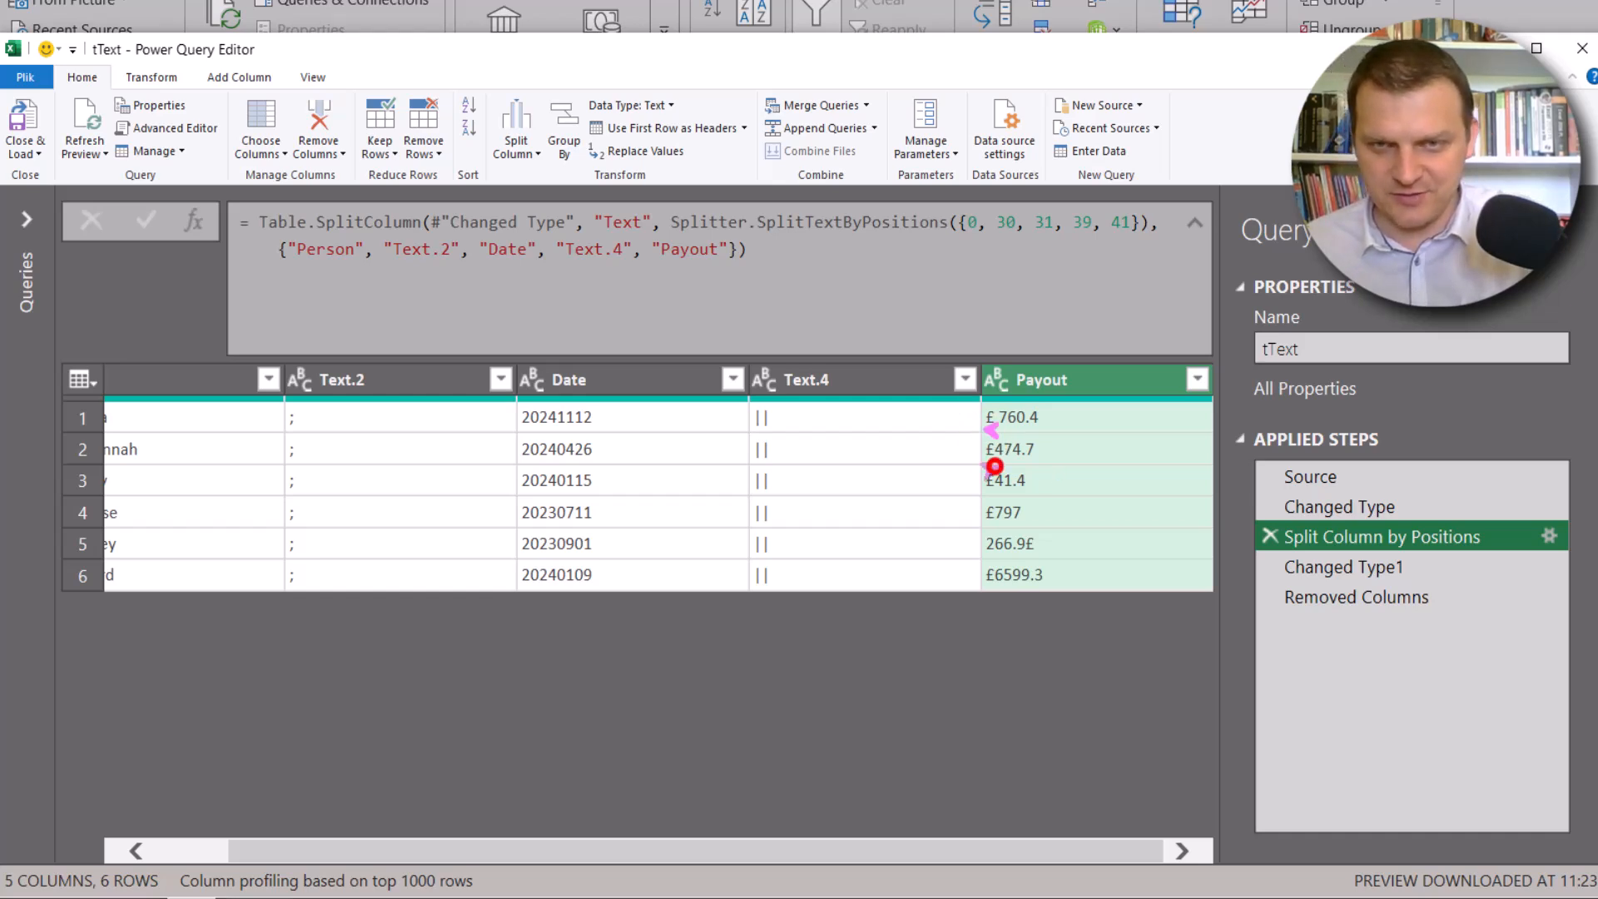
left_click_drag(1047, 540, 1092, 551)
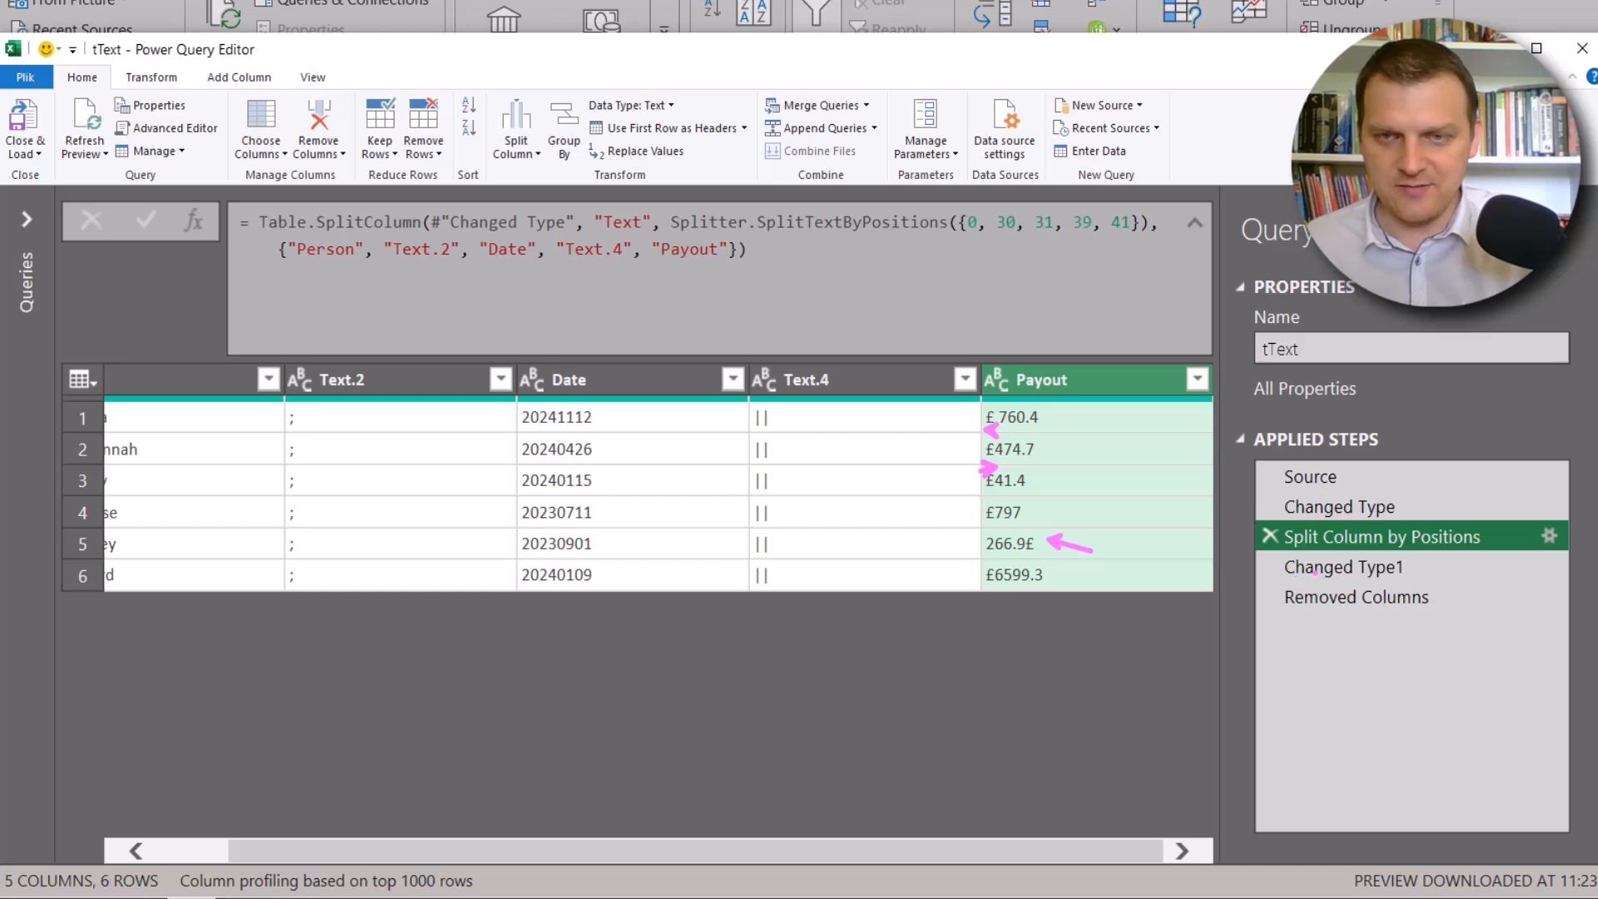
left_click(1378, 581)
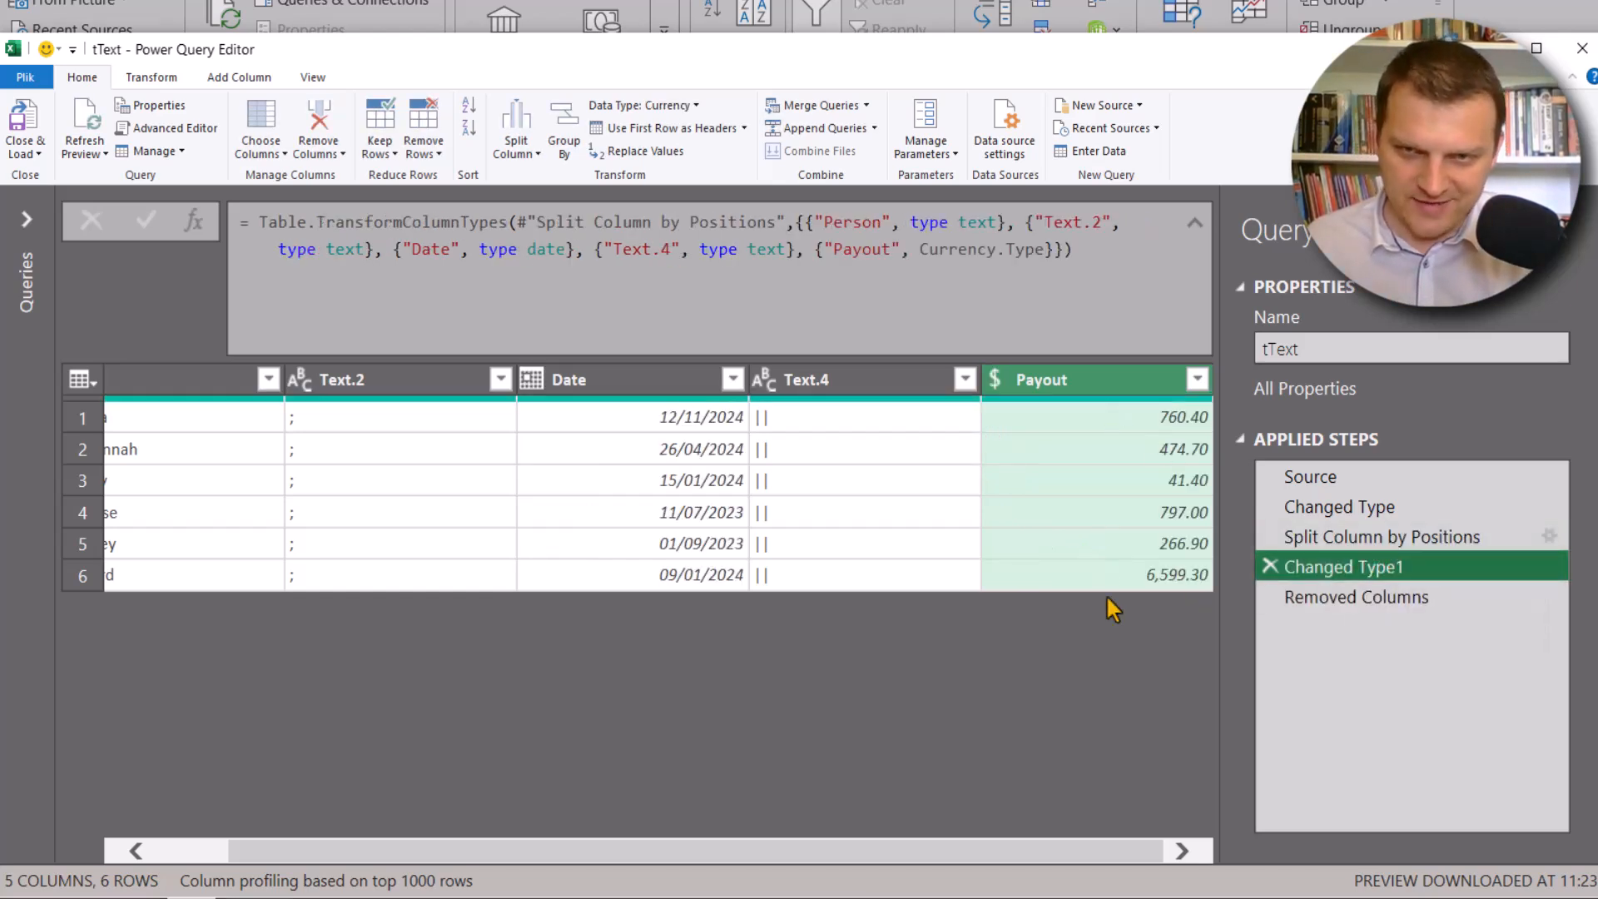
Step: Examine the data type choices for Payout and its currency type in the Changed Type1 formula
left_click(1004, 387)
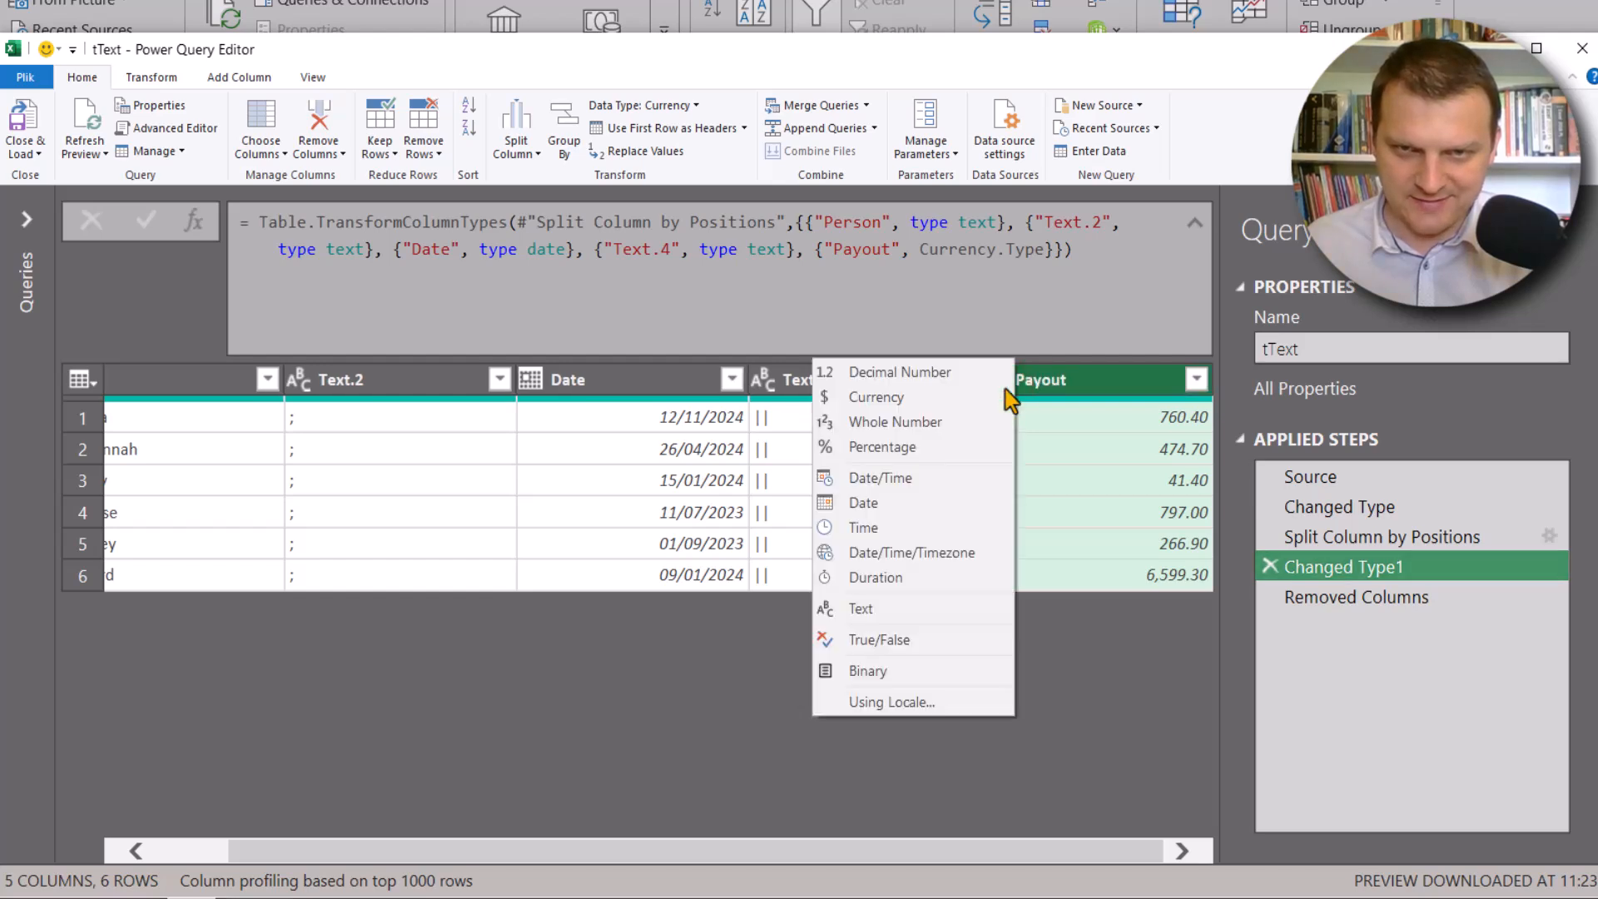
left_click(958, 249)
double_click(957, 250)
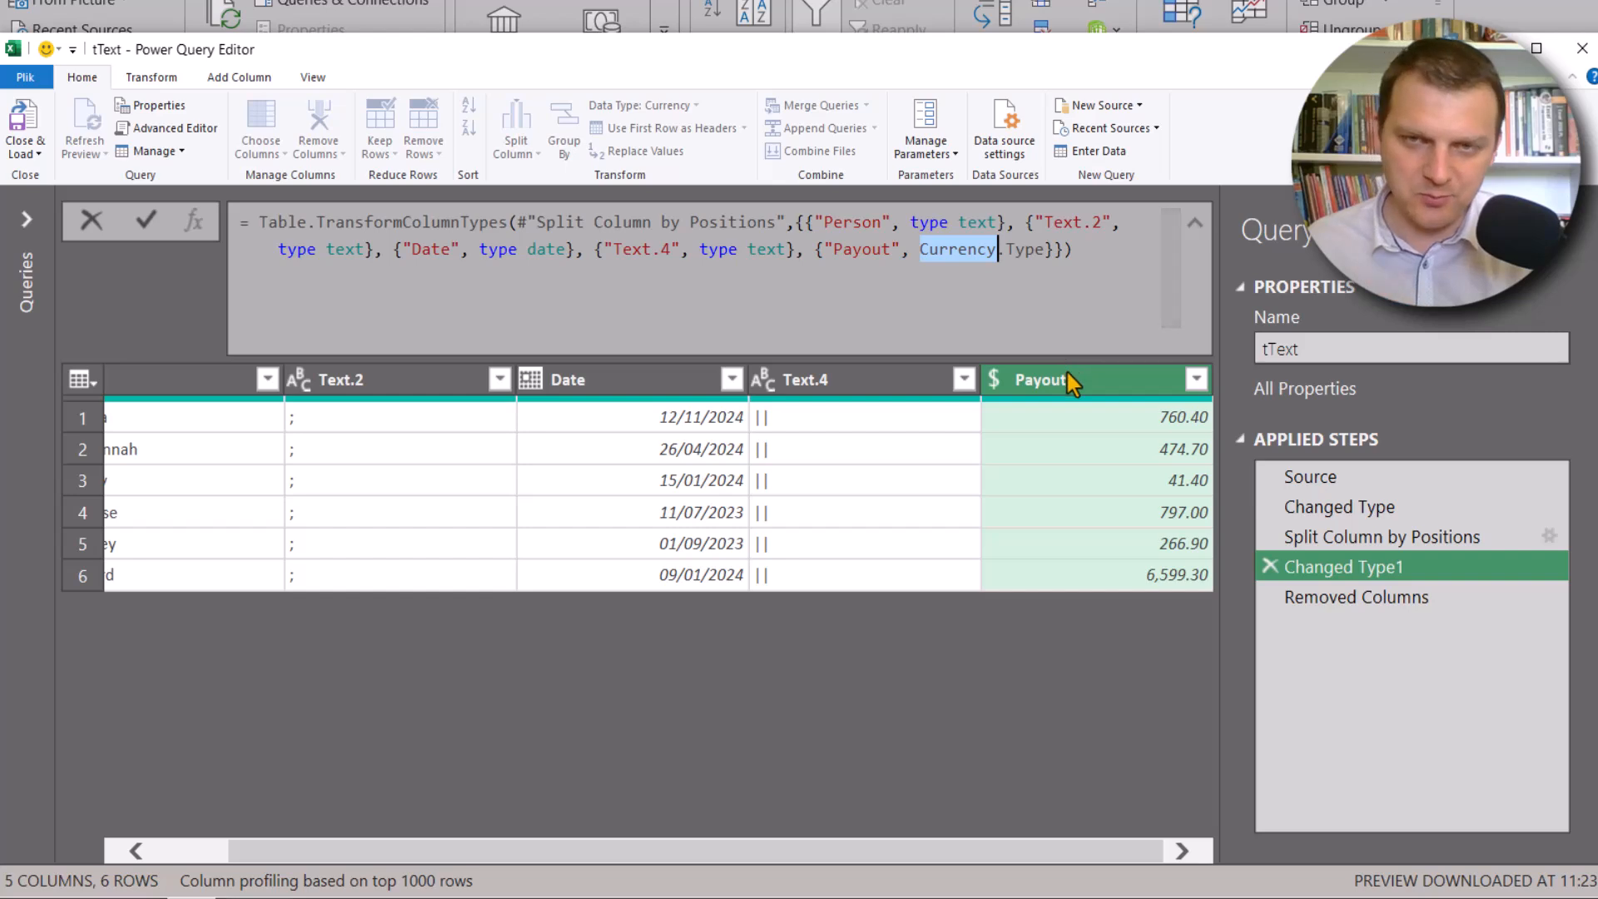
Step: Check the current workbook's locale under Regional Settings in the query options
left_click(88, 77)
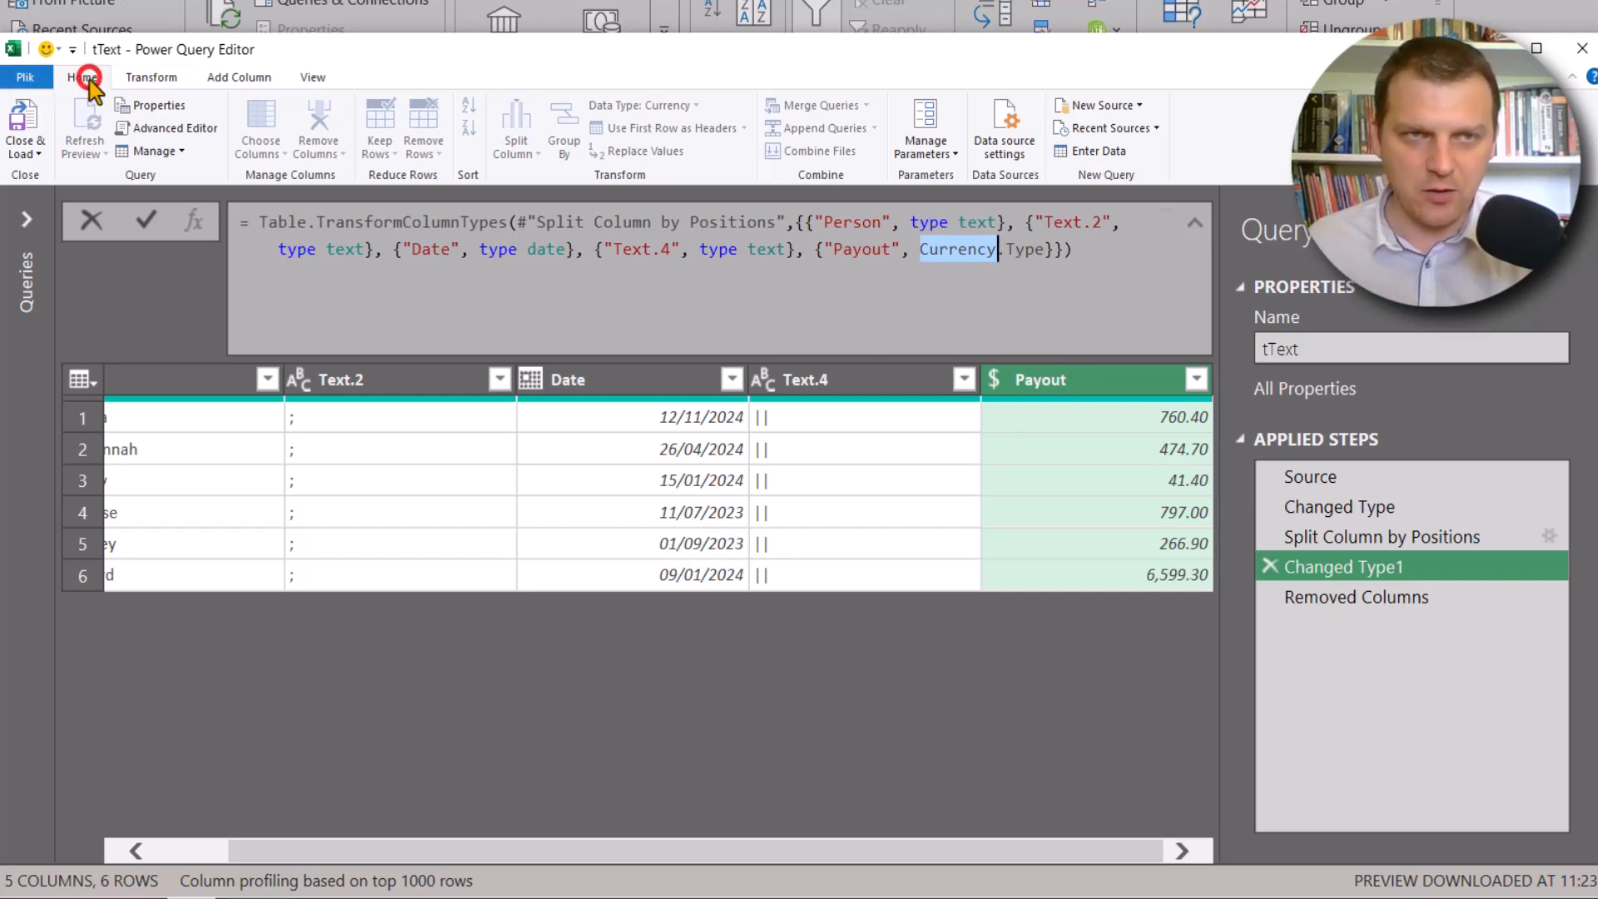
left_click(25, 76)
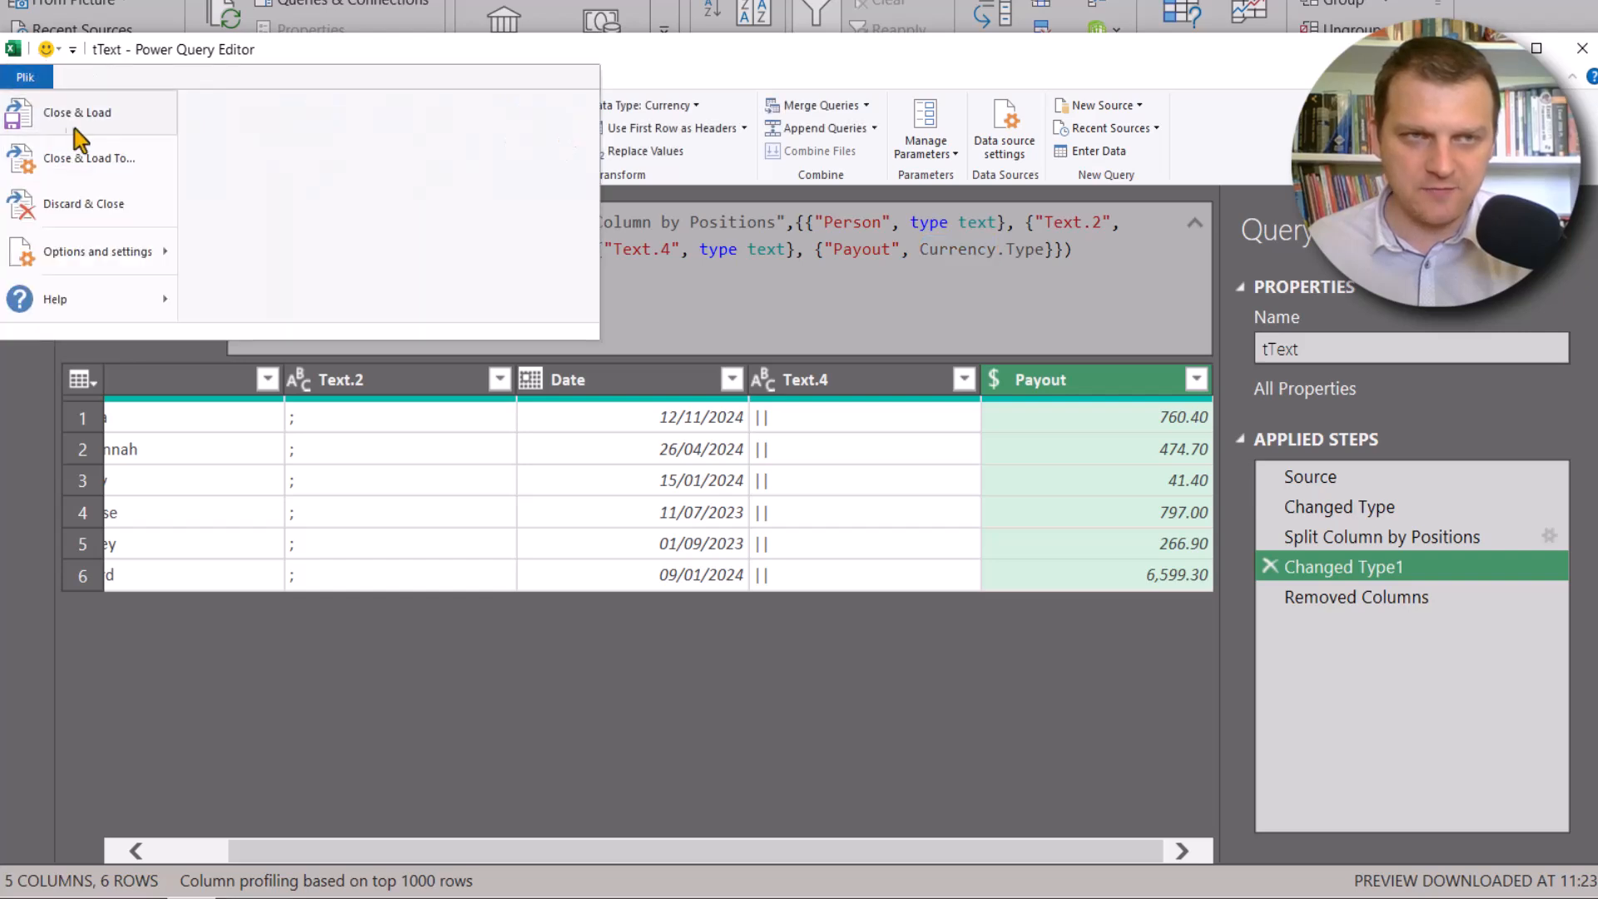
mouse_move(123, 253)
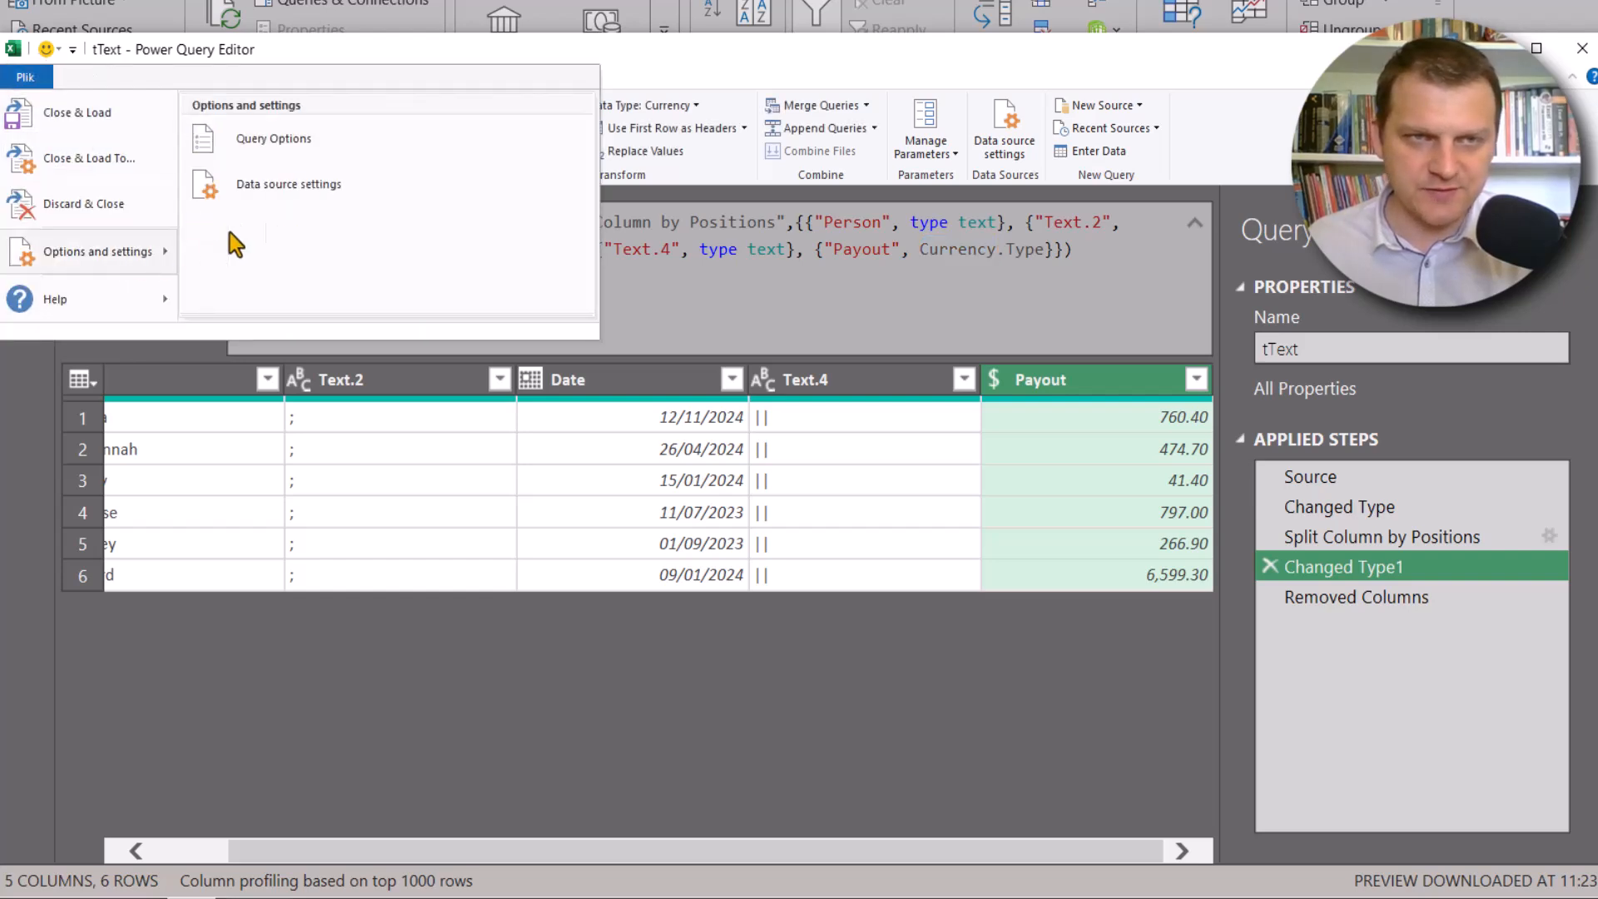
left_click(305, 139)
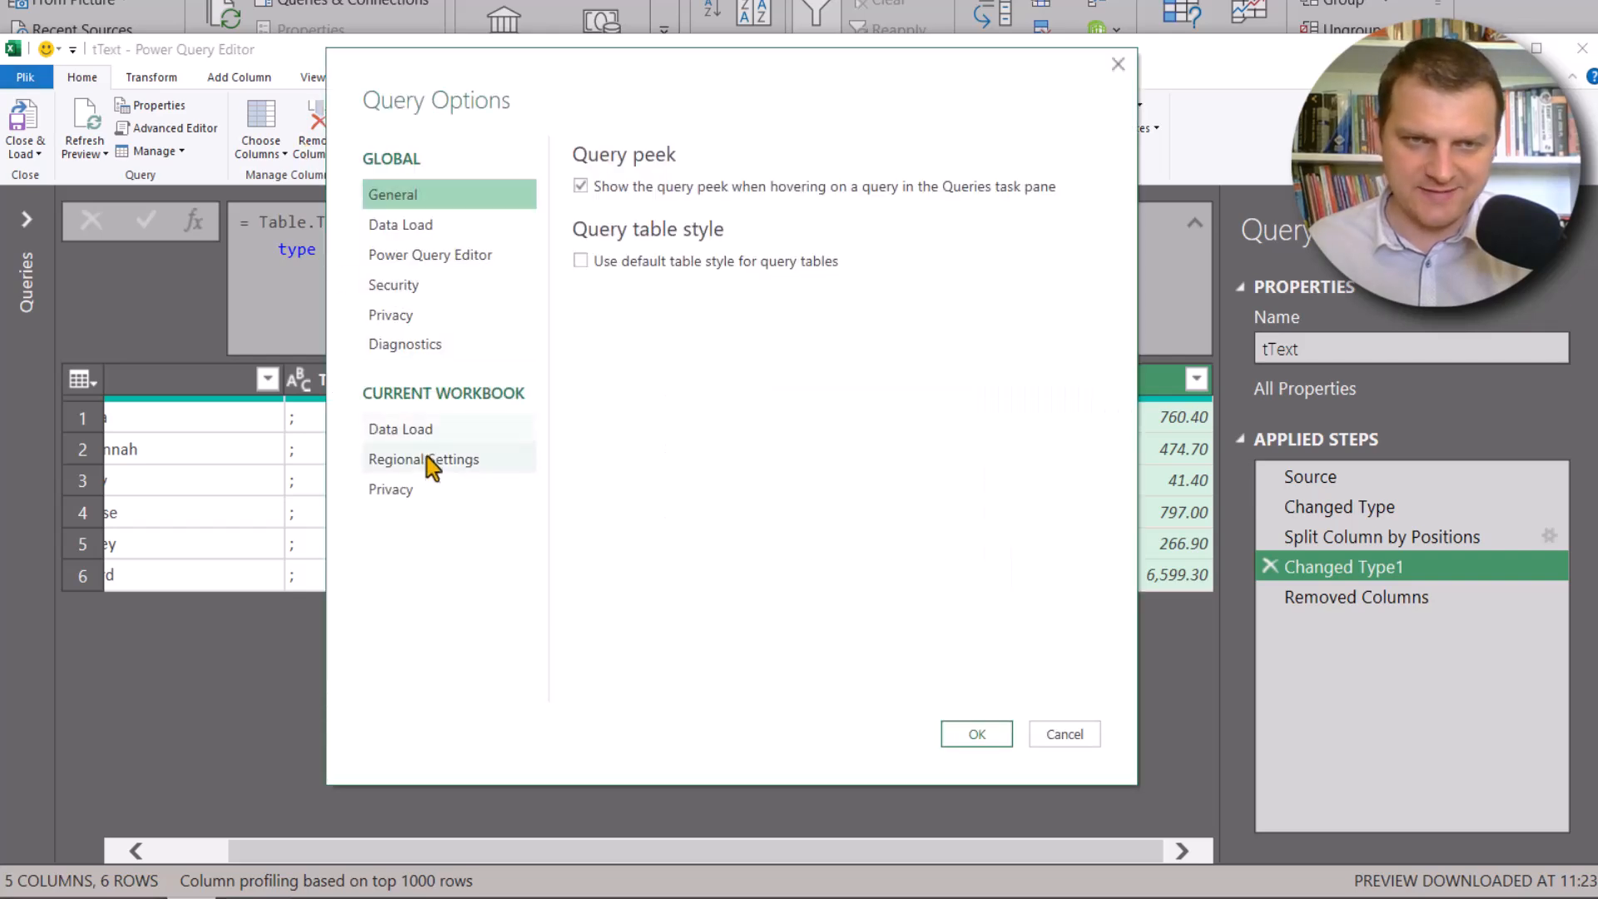
left_click(422, 462)
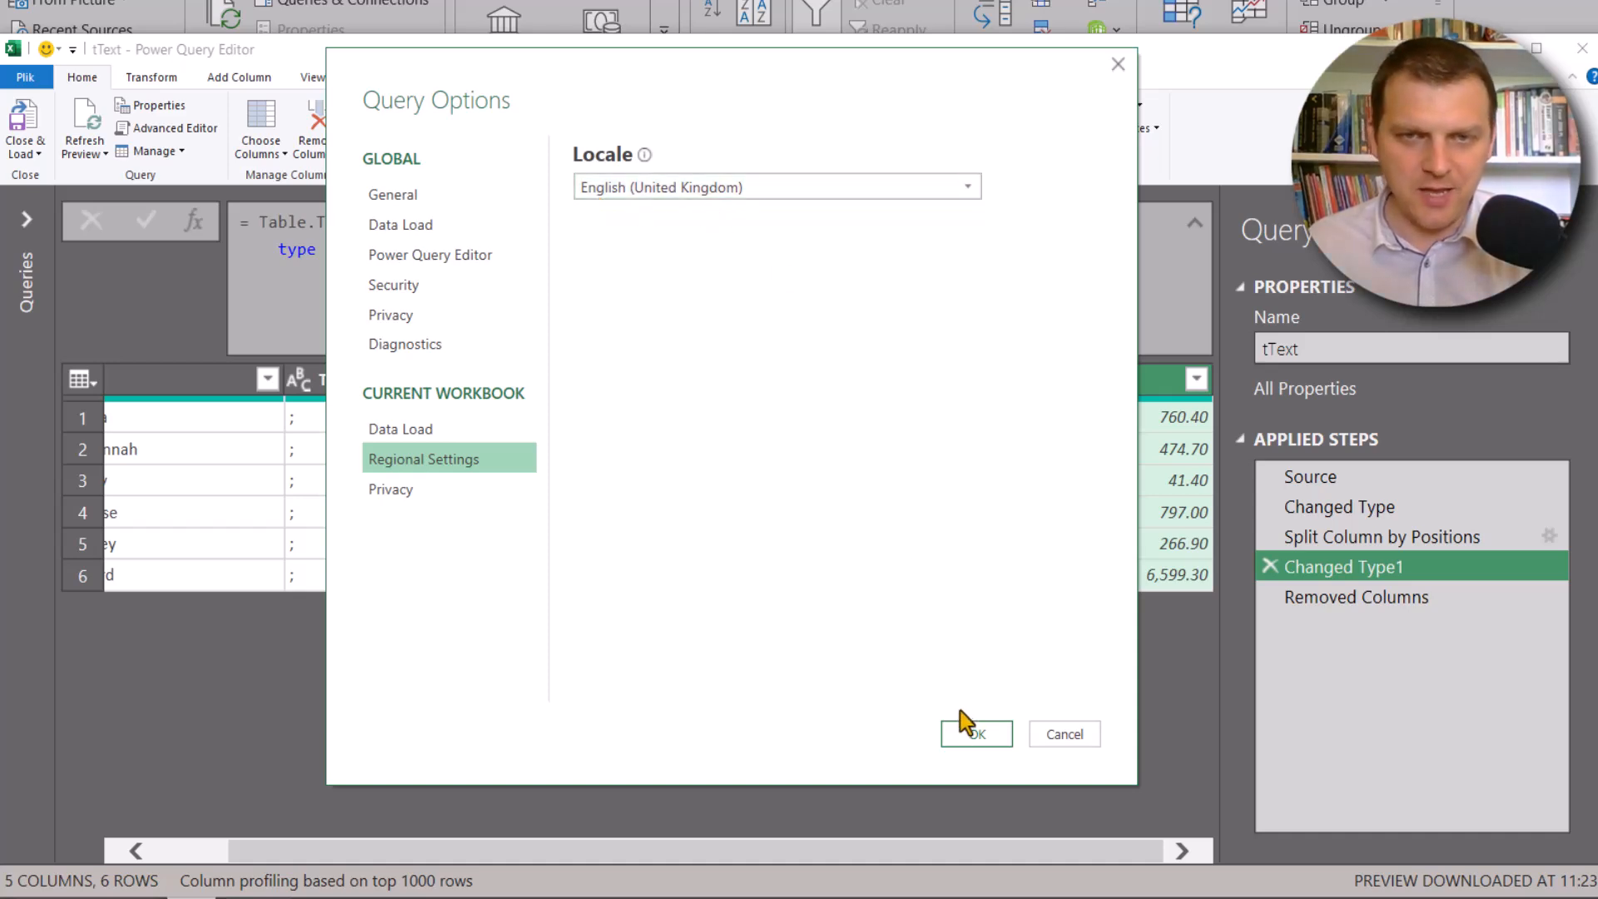
left_click(966, 732)
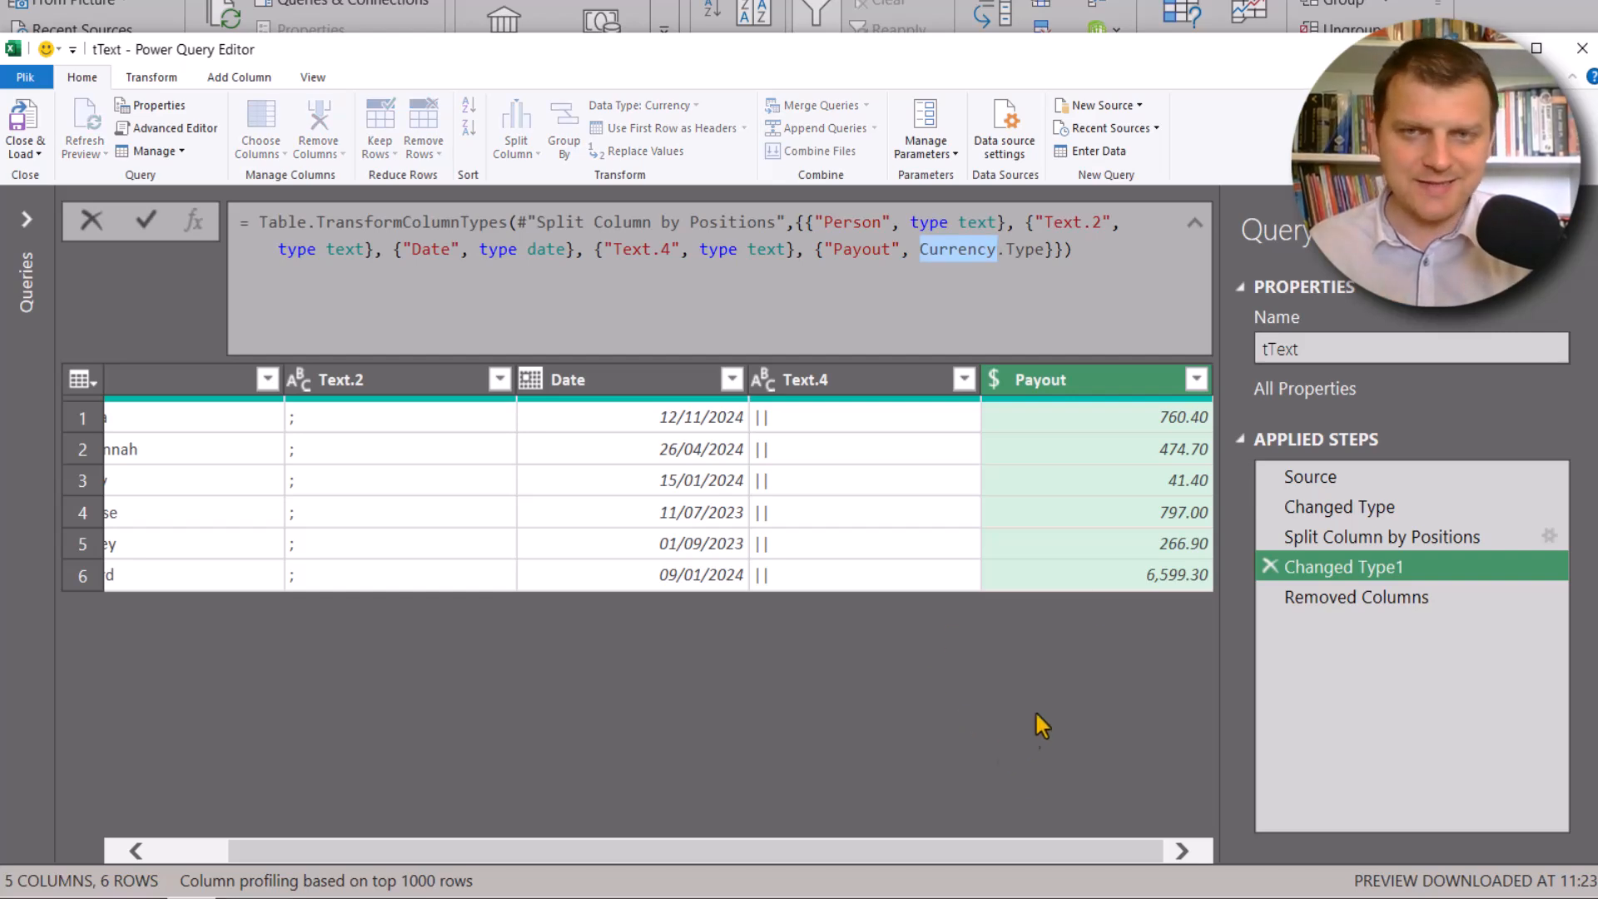
Step: Return to the Removed Columns step and start a type change with locale for Payout, choosing Currency as the data type
left_click(1326, 602)
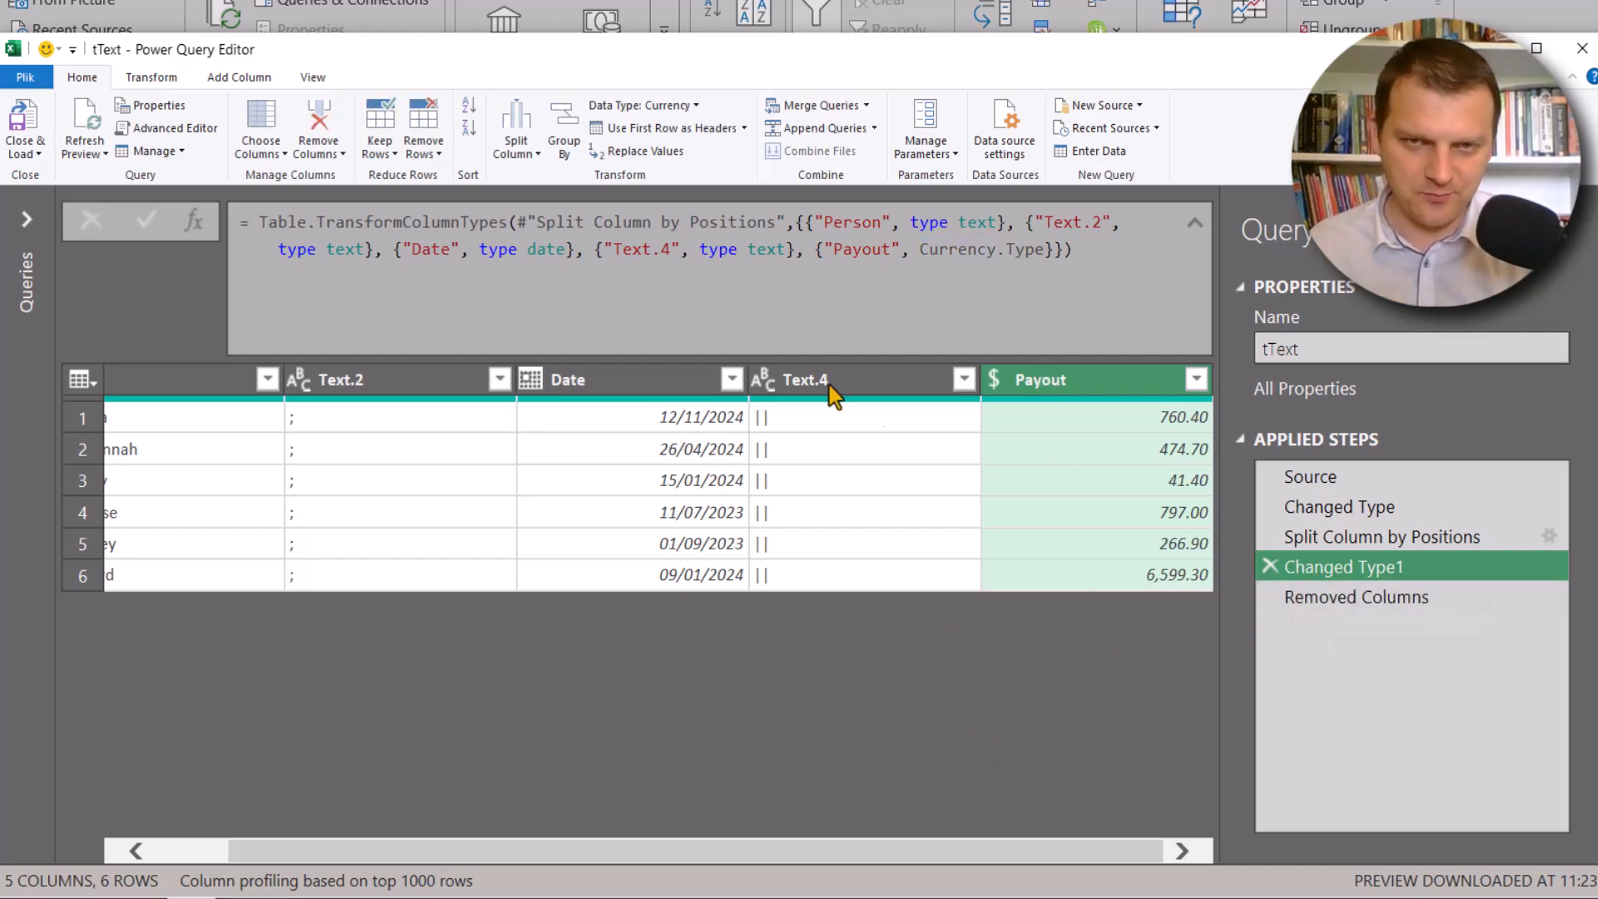
left_click(1312, 589)
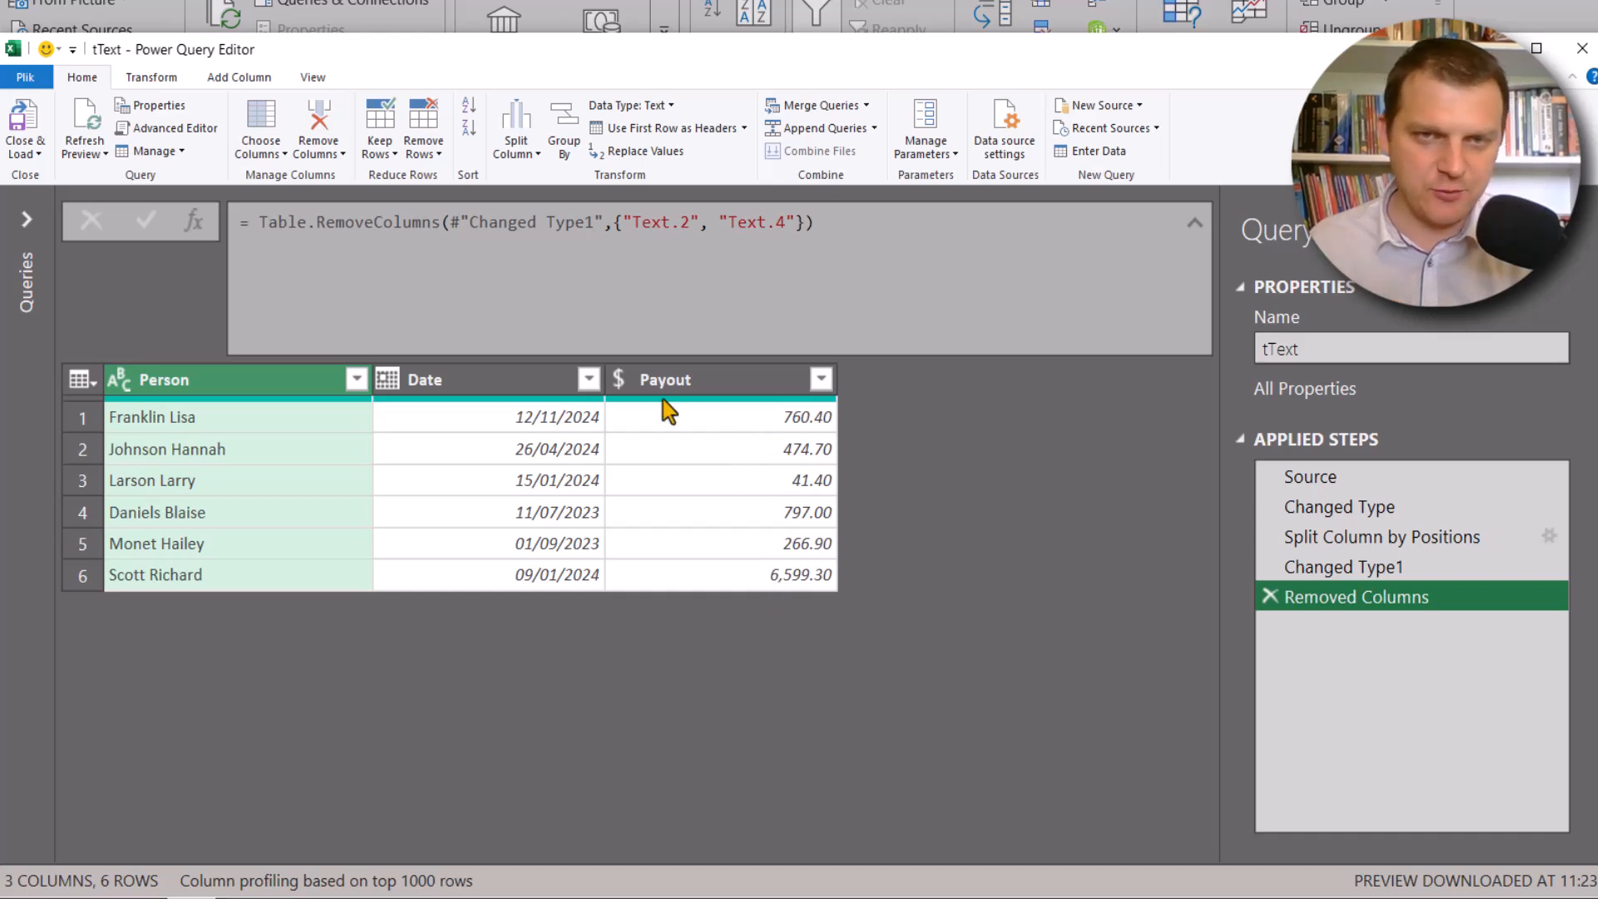
left_click(616, 381)
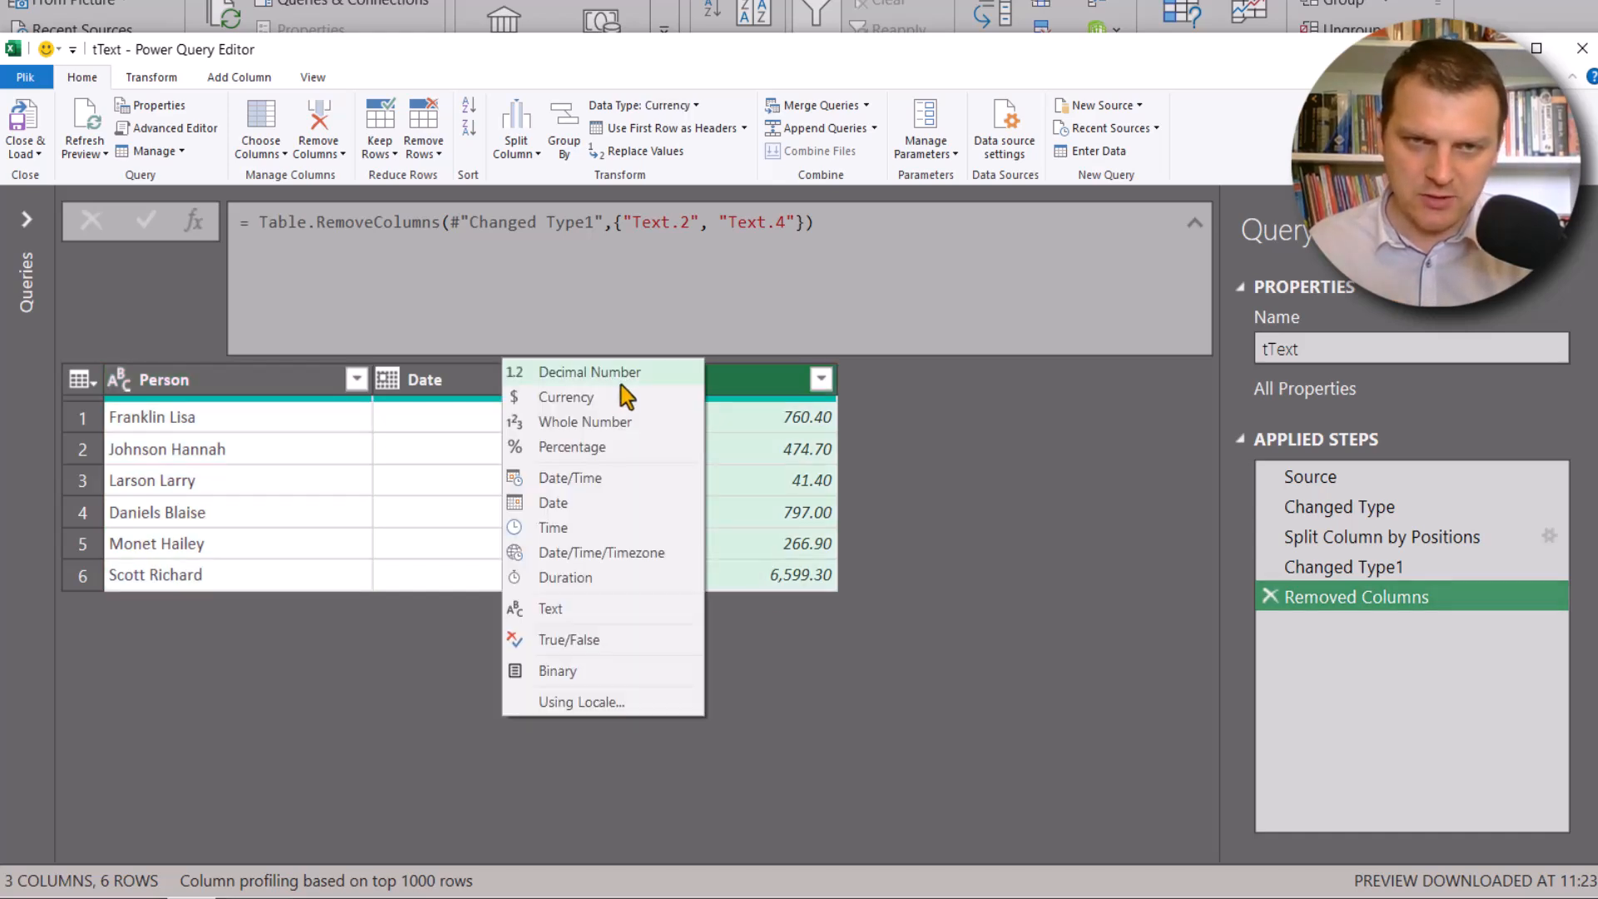
left_click(757, 383)
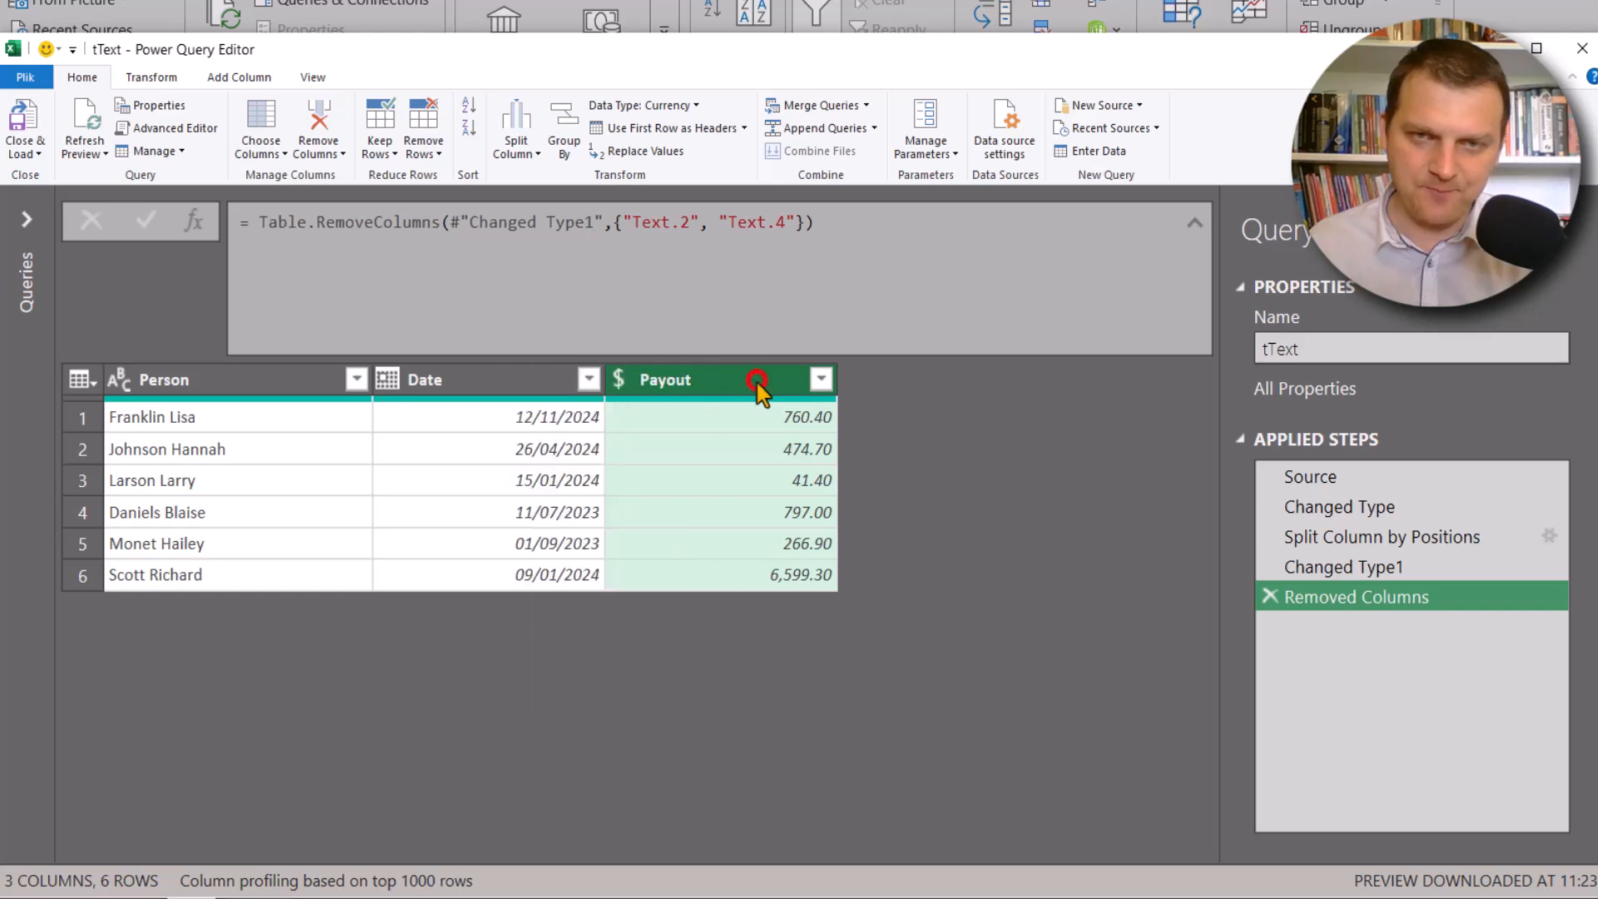
left_click(619, 383)
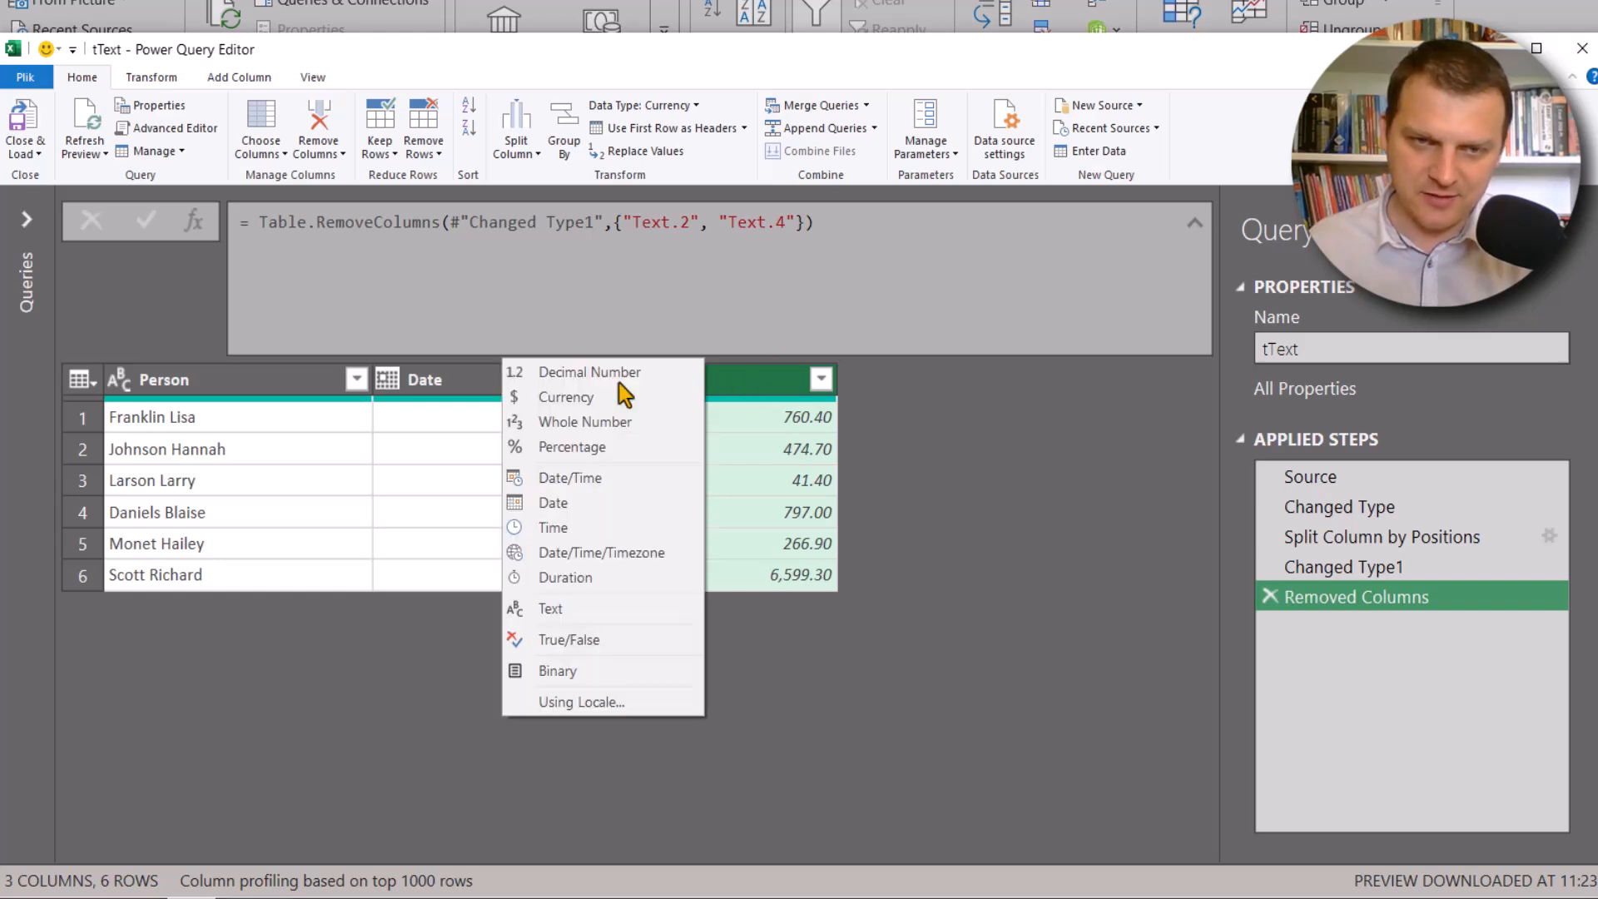
left_click(618, 703)
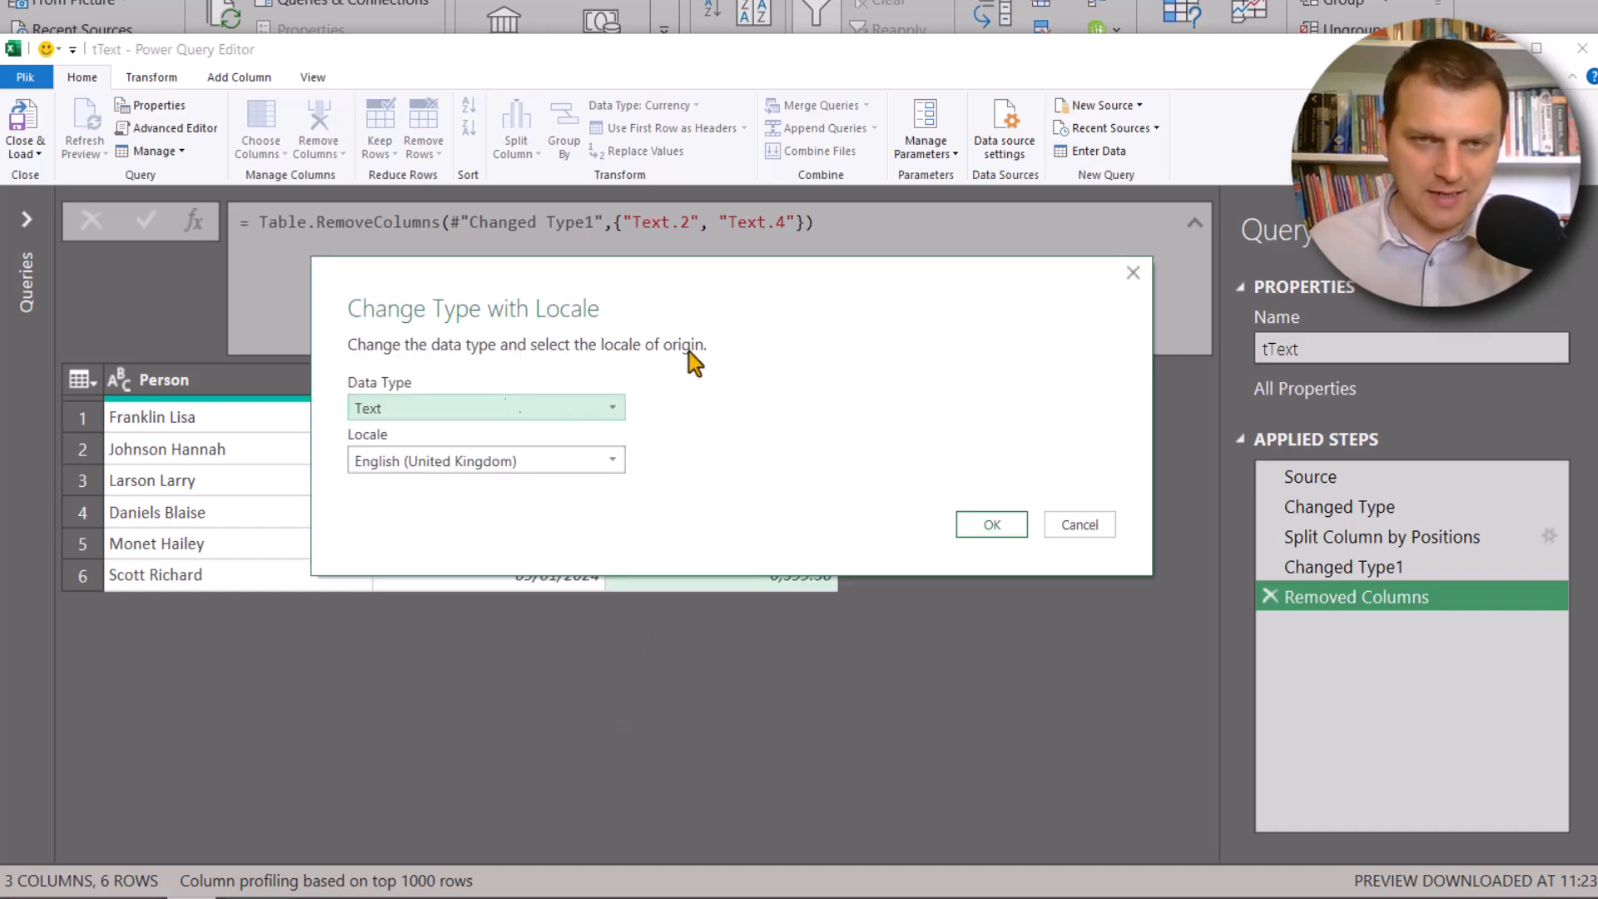
left_click(542, 417)
left_click(419, 461)
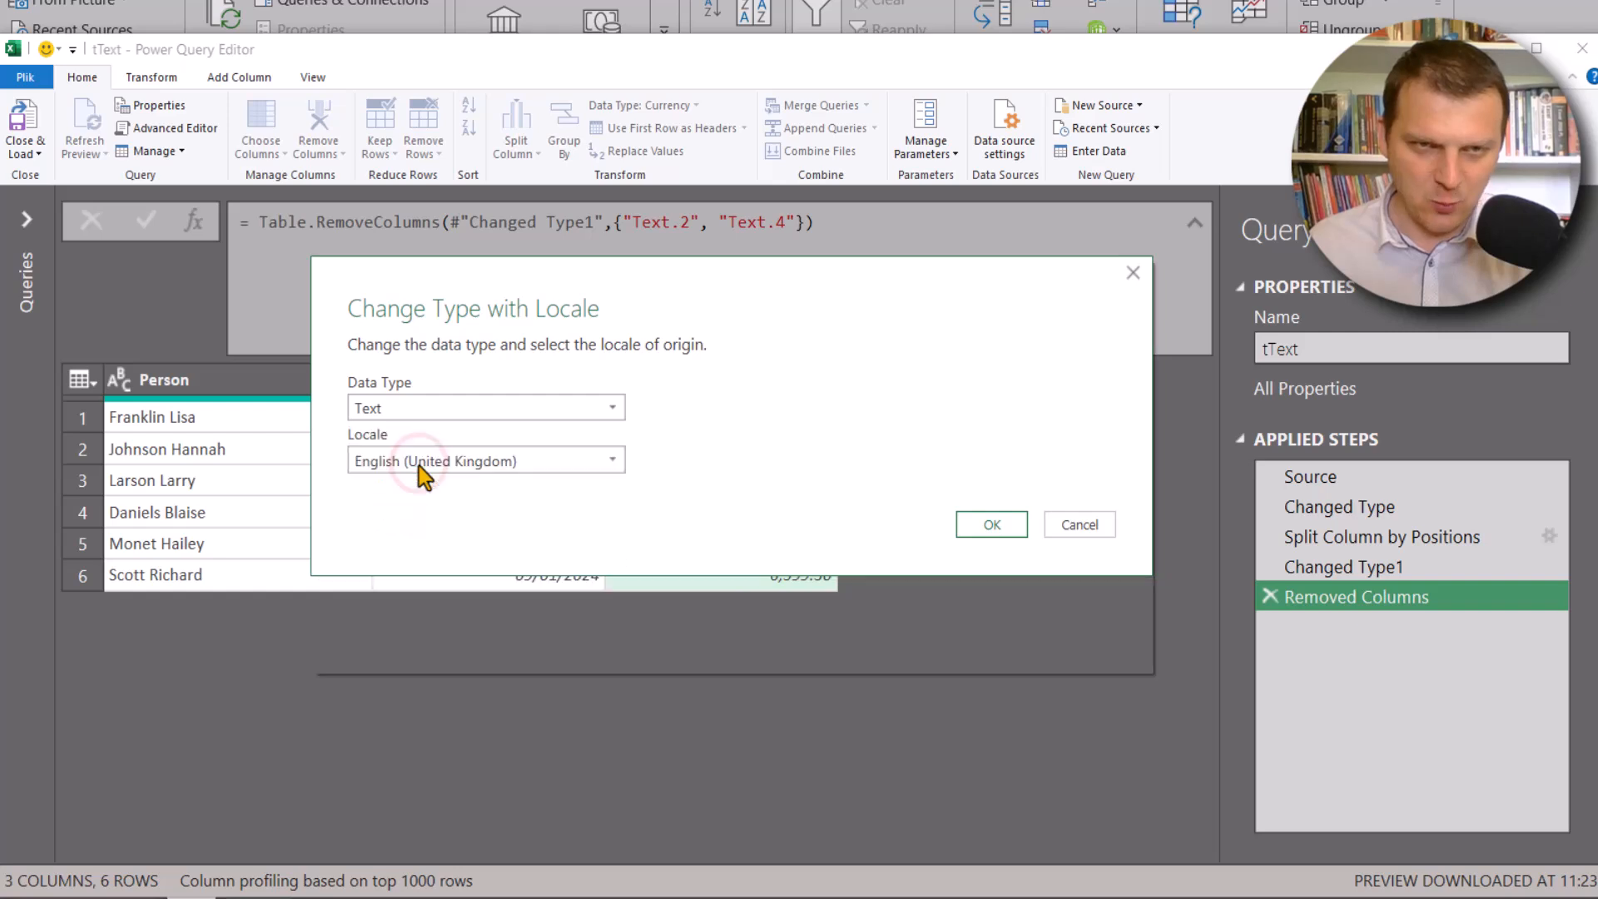
Step: Browse the available locales as far as Polish (Poland), and cancel the Payout type change
left_click(411, 466)
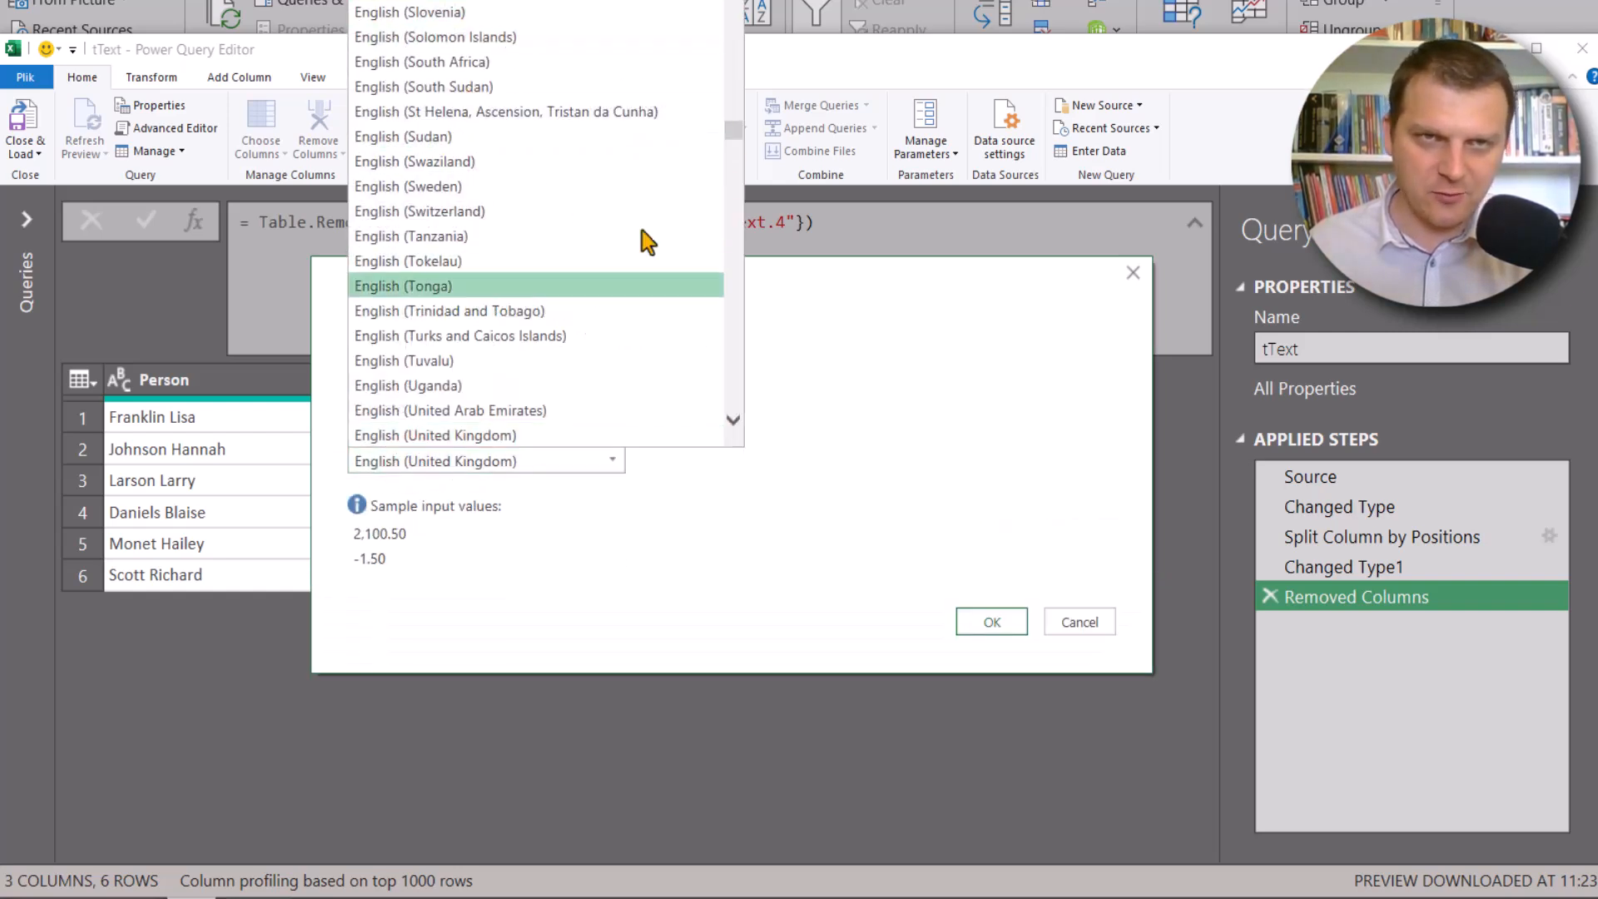
left_click_drag(733, 133, 732, 321)
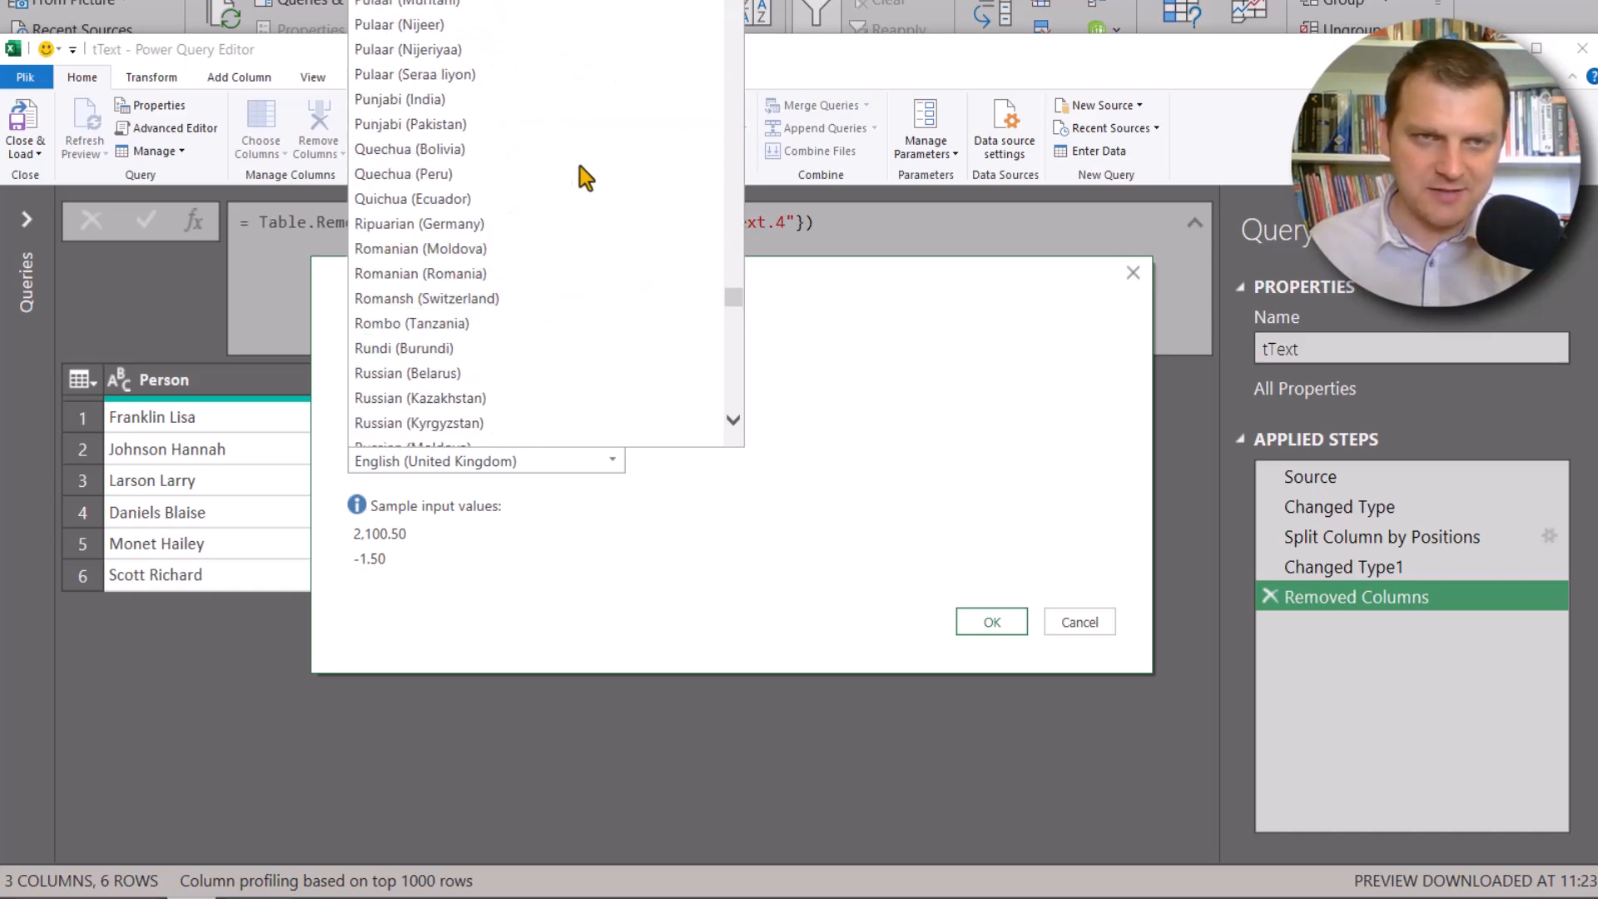
scroll(558, 316, "down", 2)
scroll(558, 316, "up", 4)
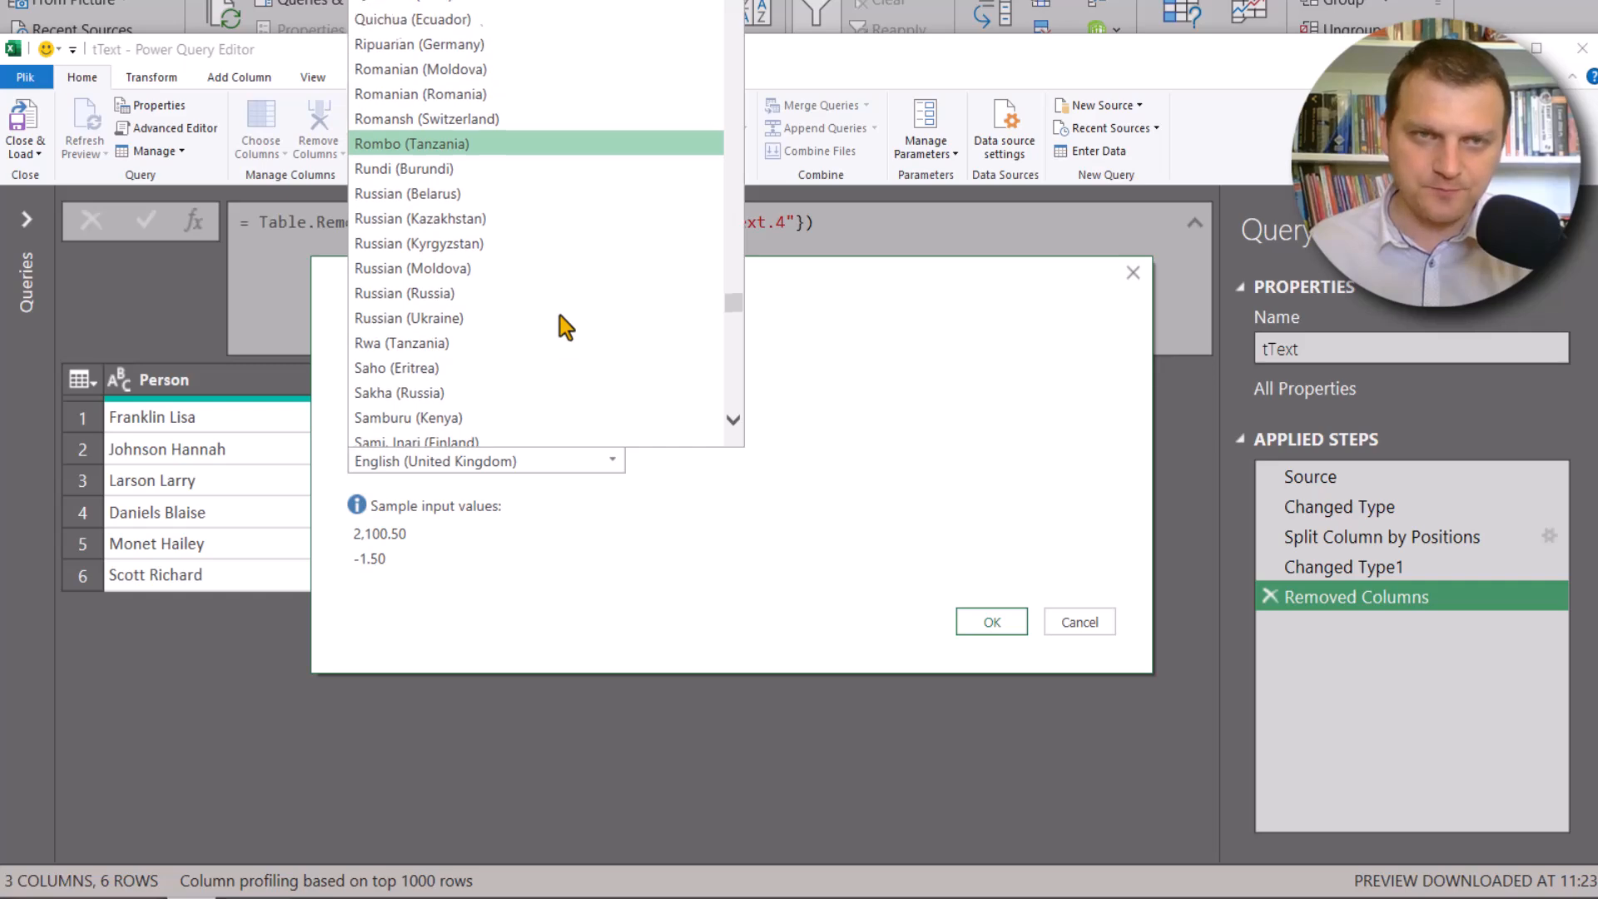
scroll(547, 280, "up", 3)
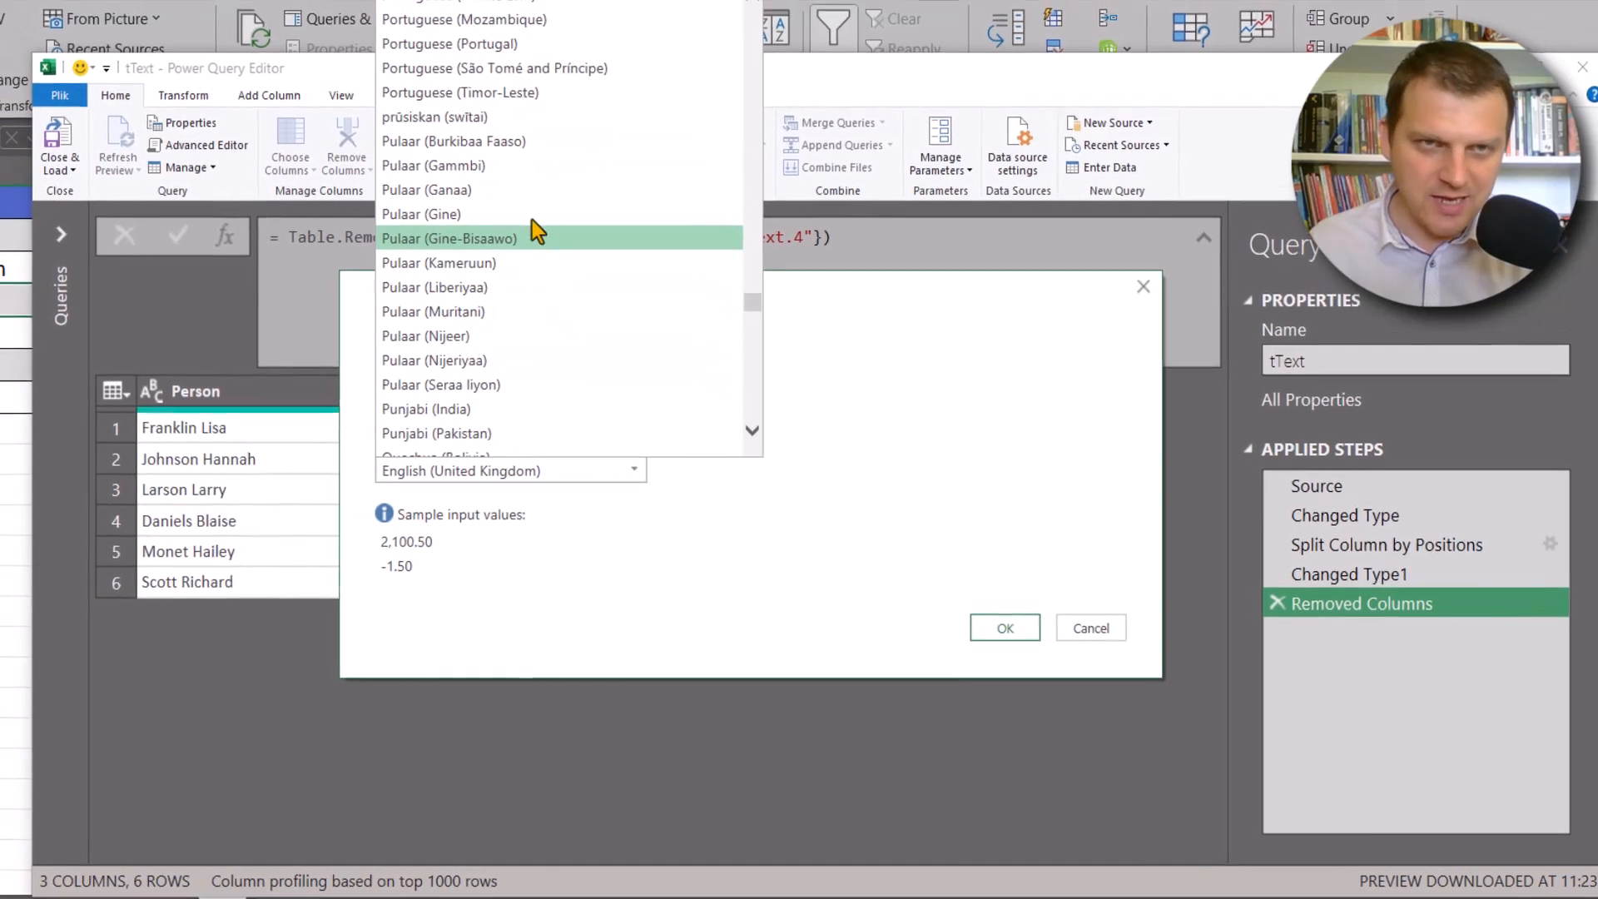
scroll(509, 195, "up", 3)
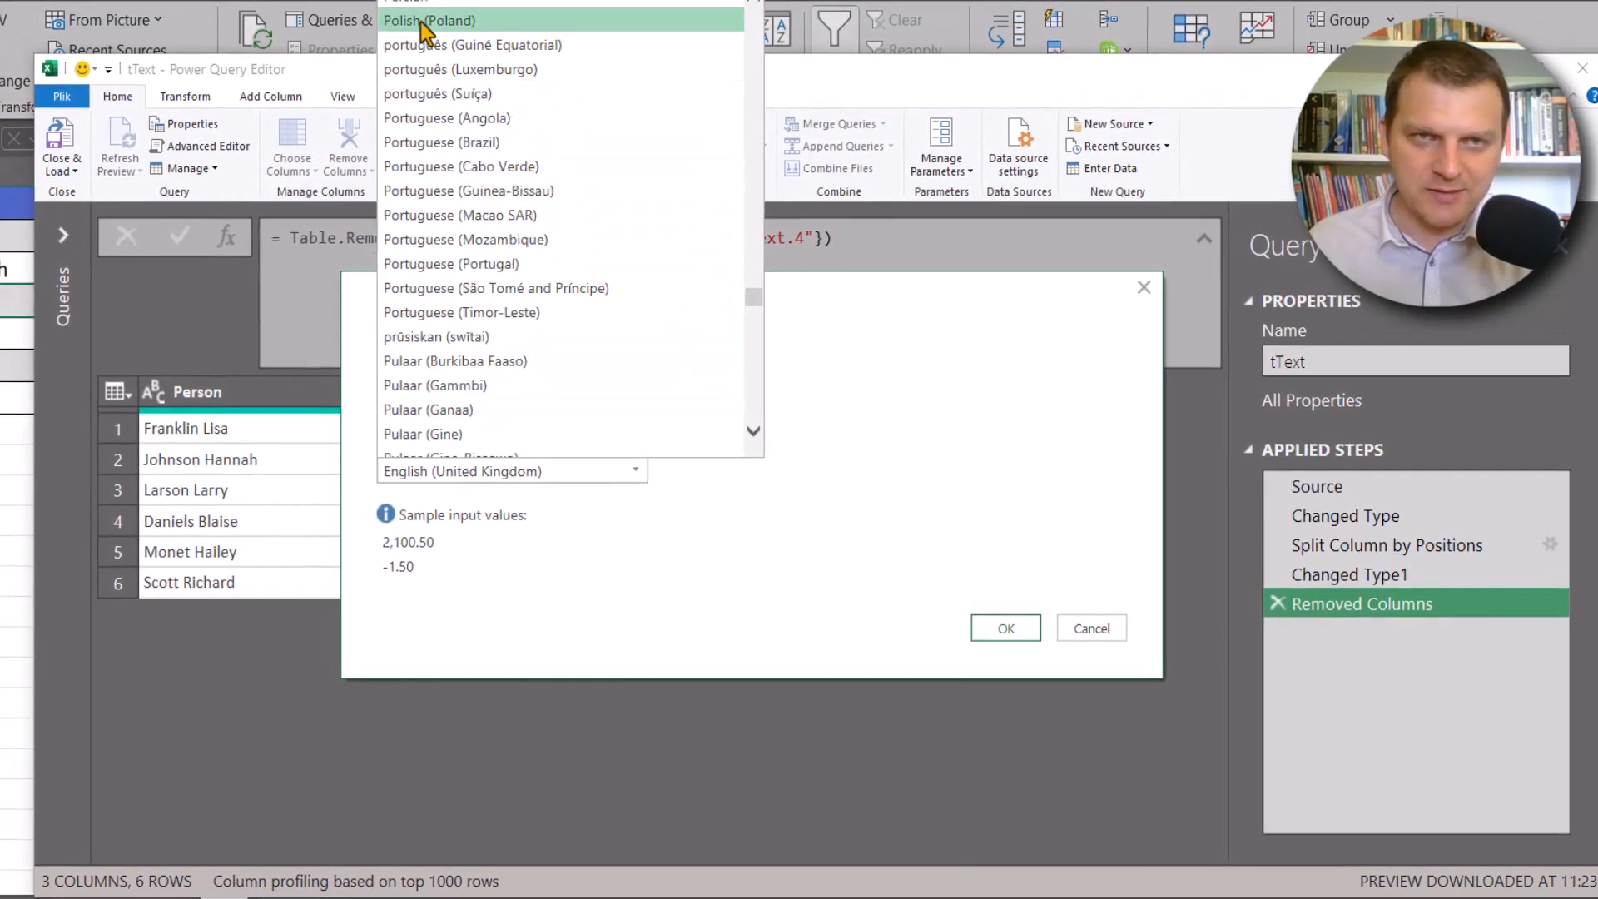
left_click(481, 21)
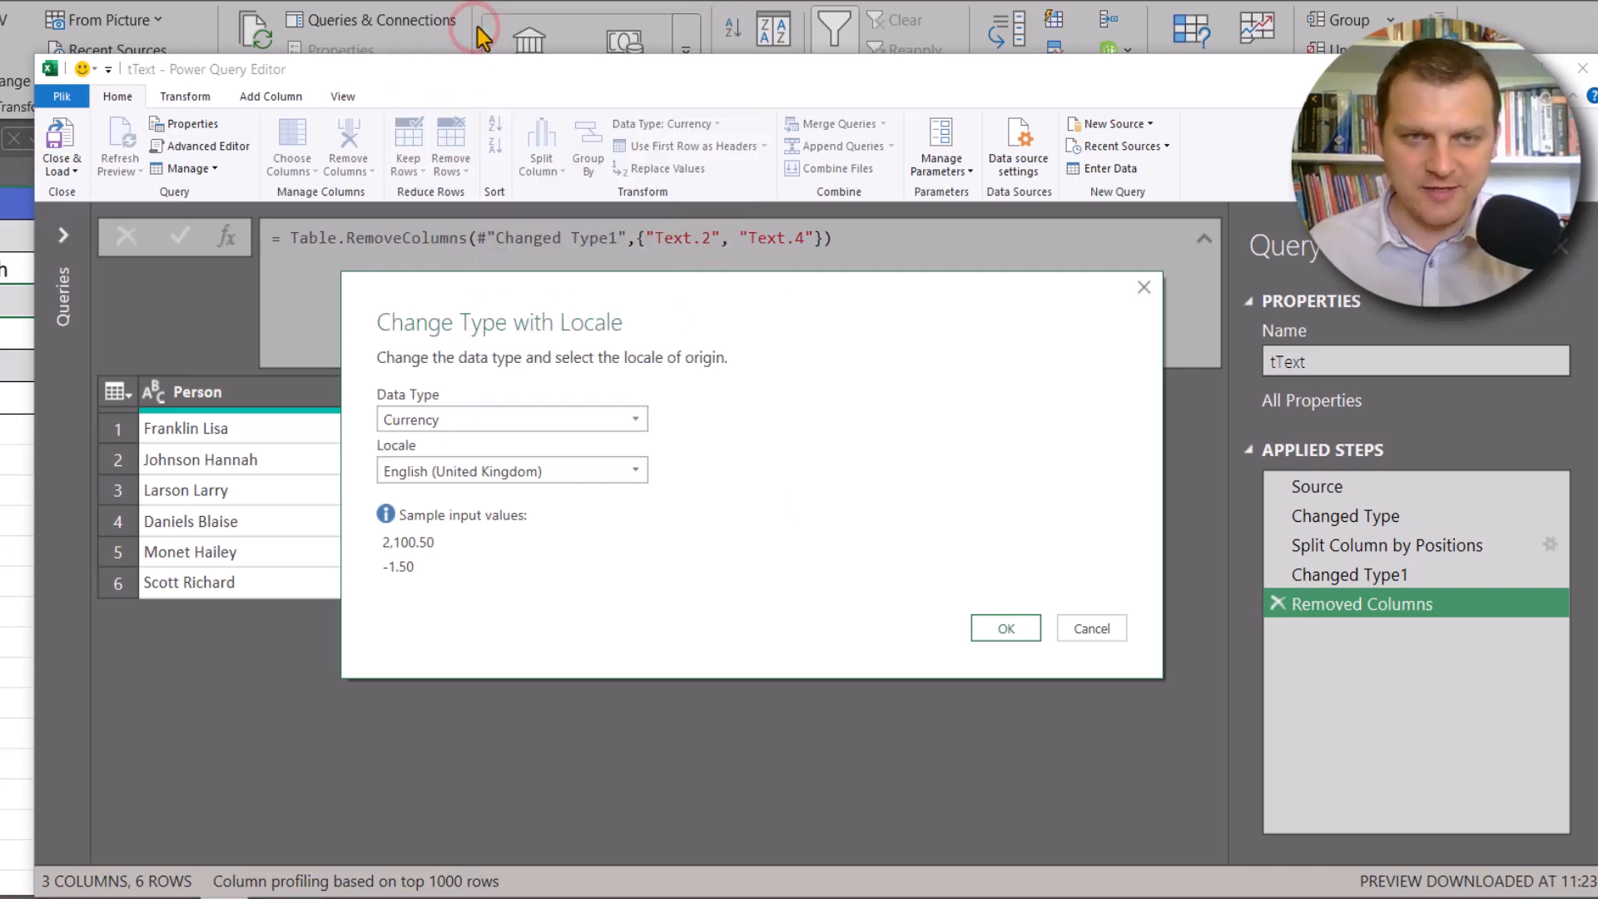
left_click(1094, 628)
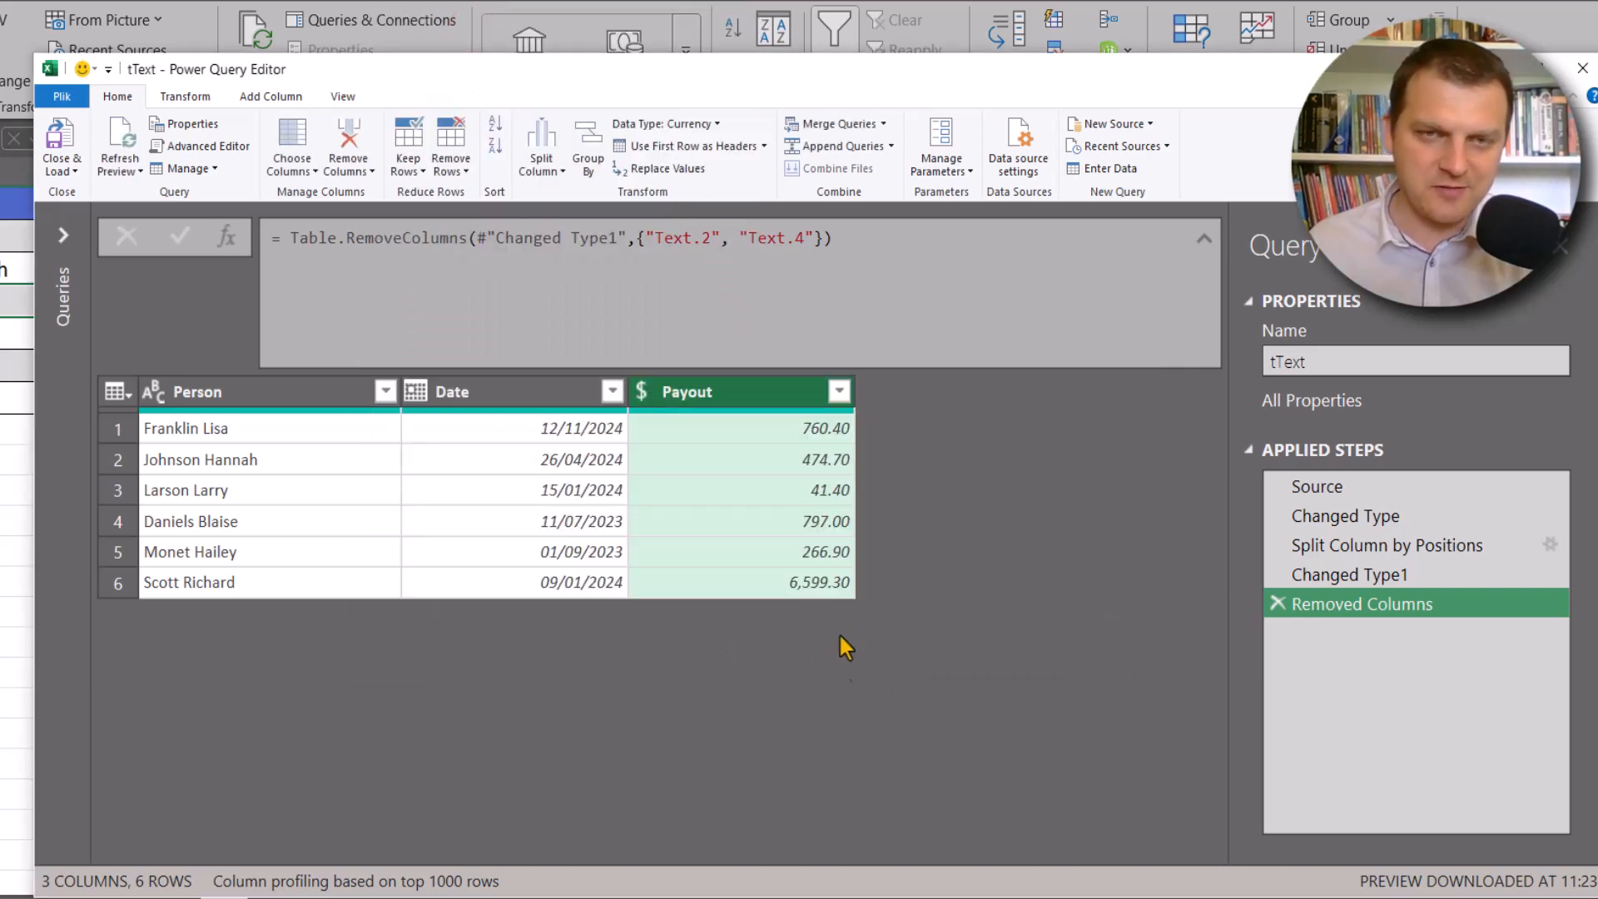
Step: Collapse the formula bar and load the query as a table into the existing worksheet PQ14 at cell C1
left_click(1209, 239)
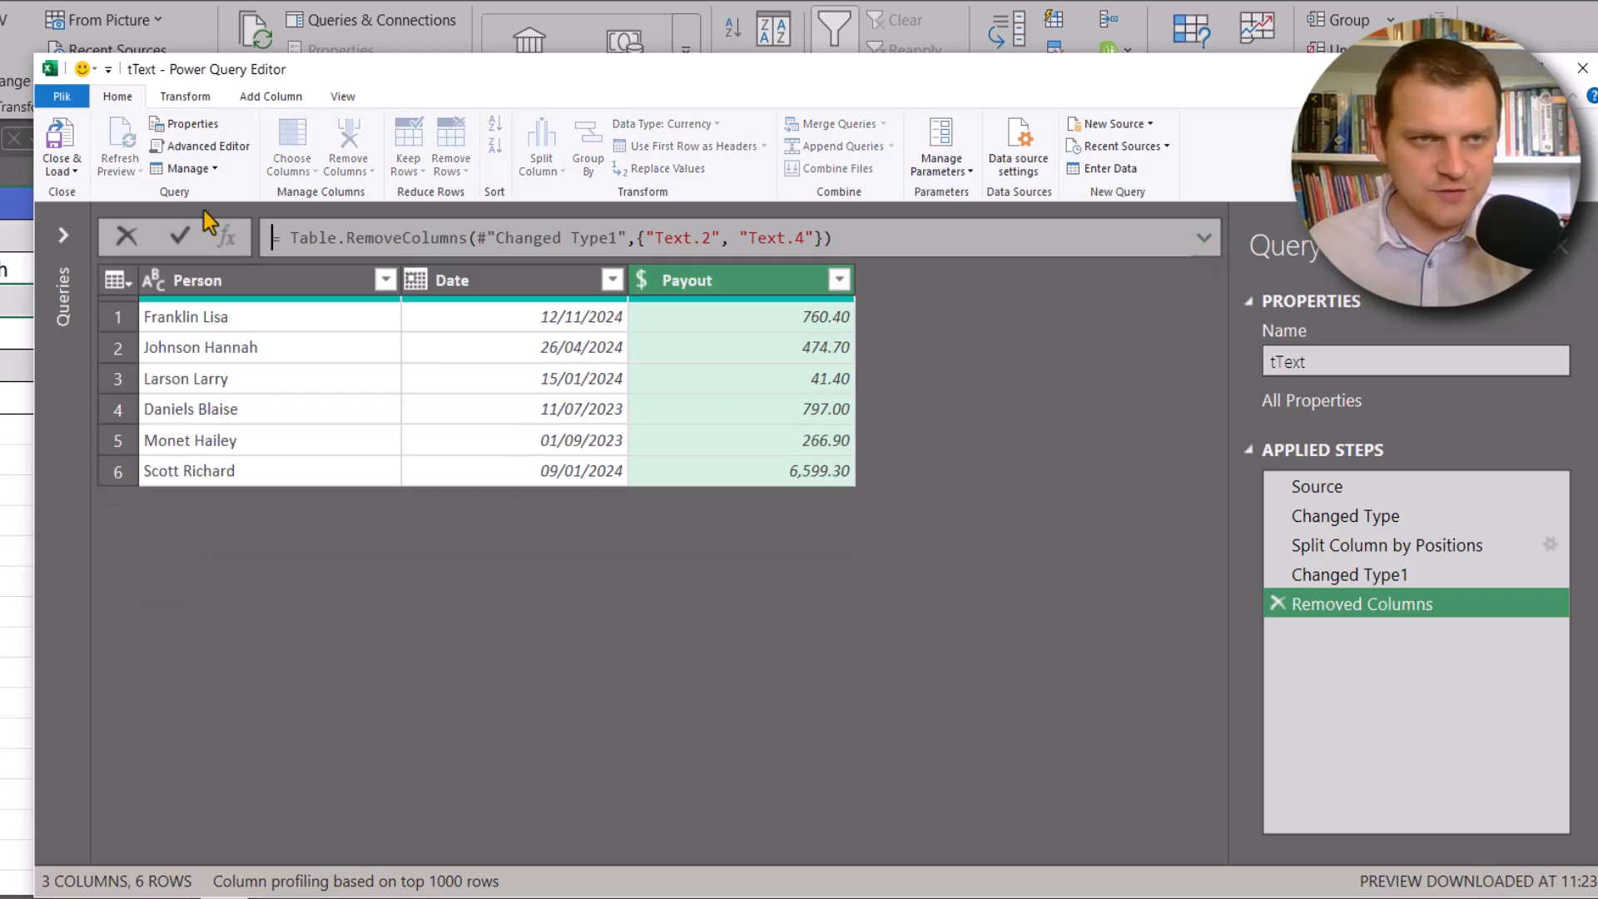
left_click(62, 170)
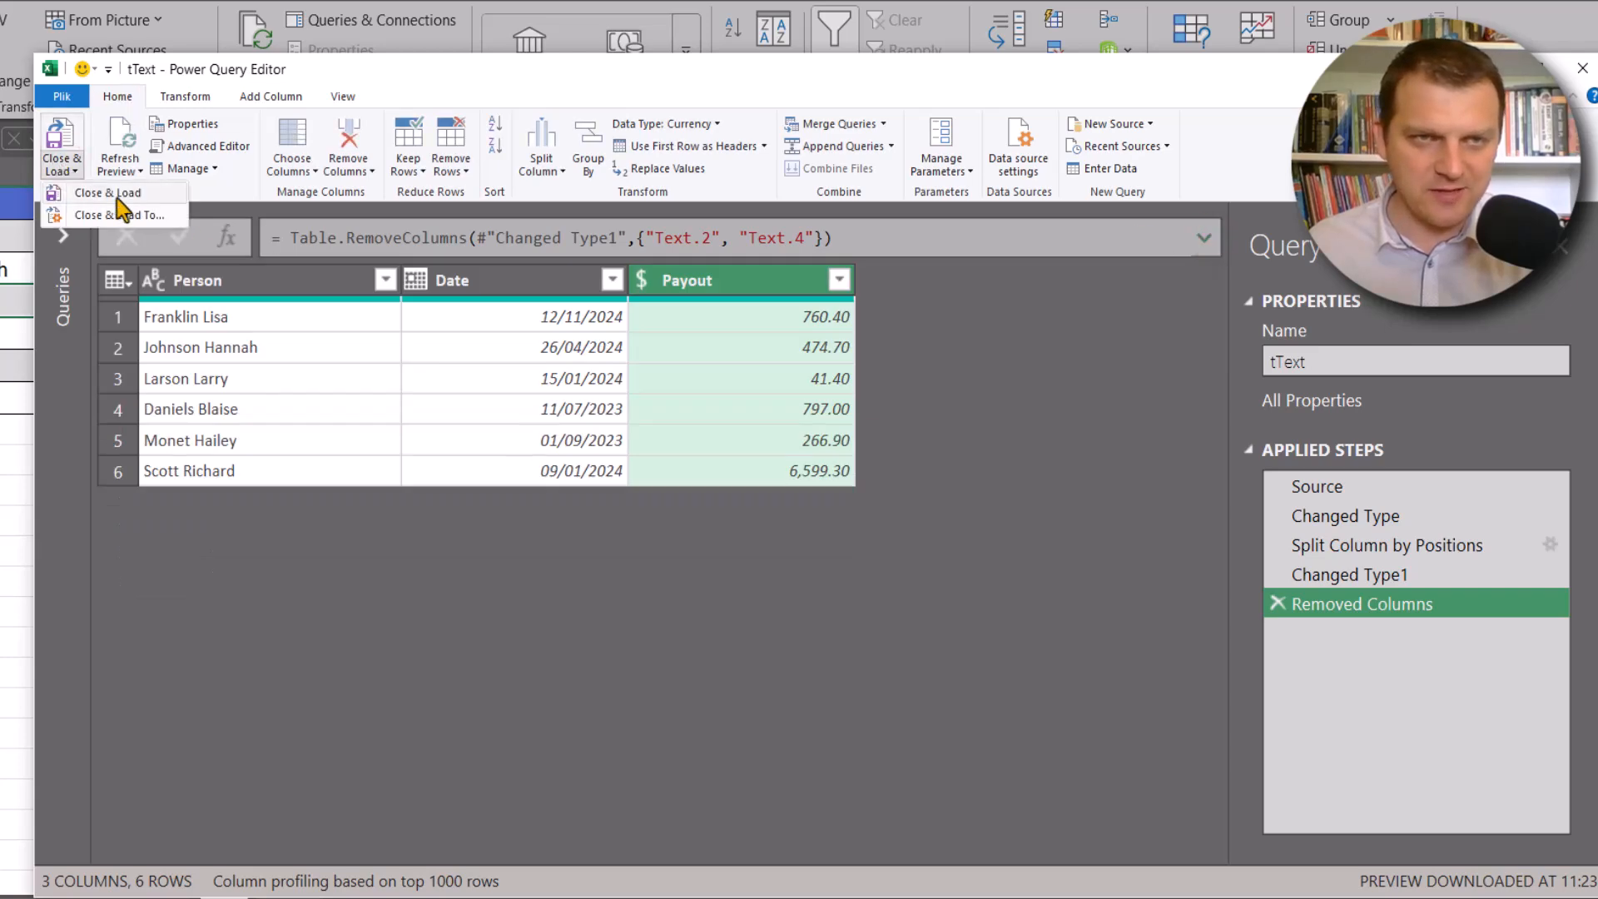
left_click(137, 214)
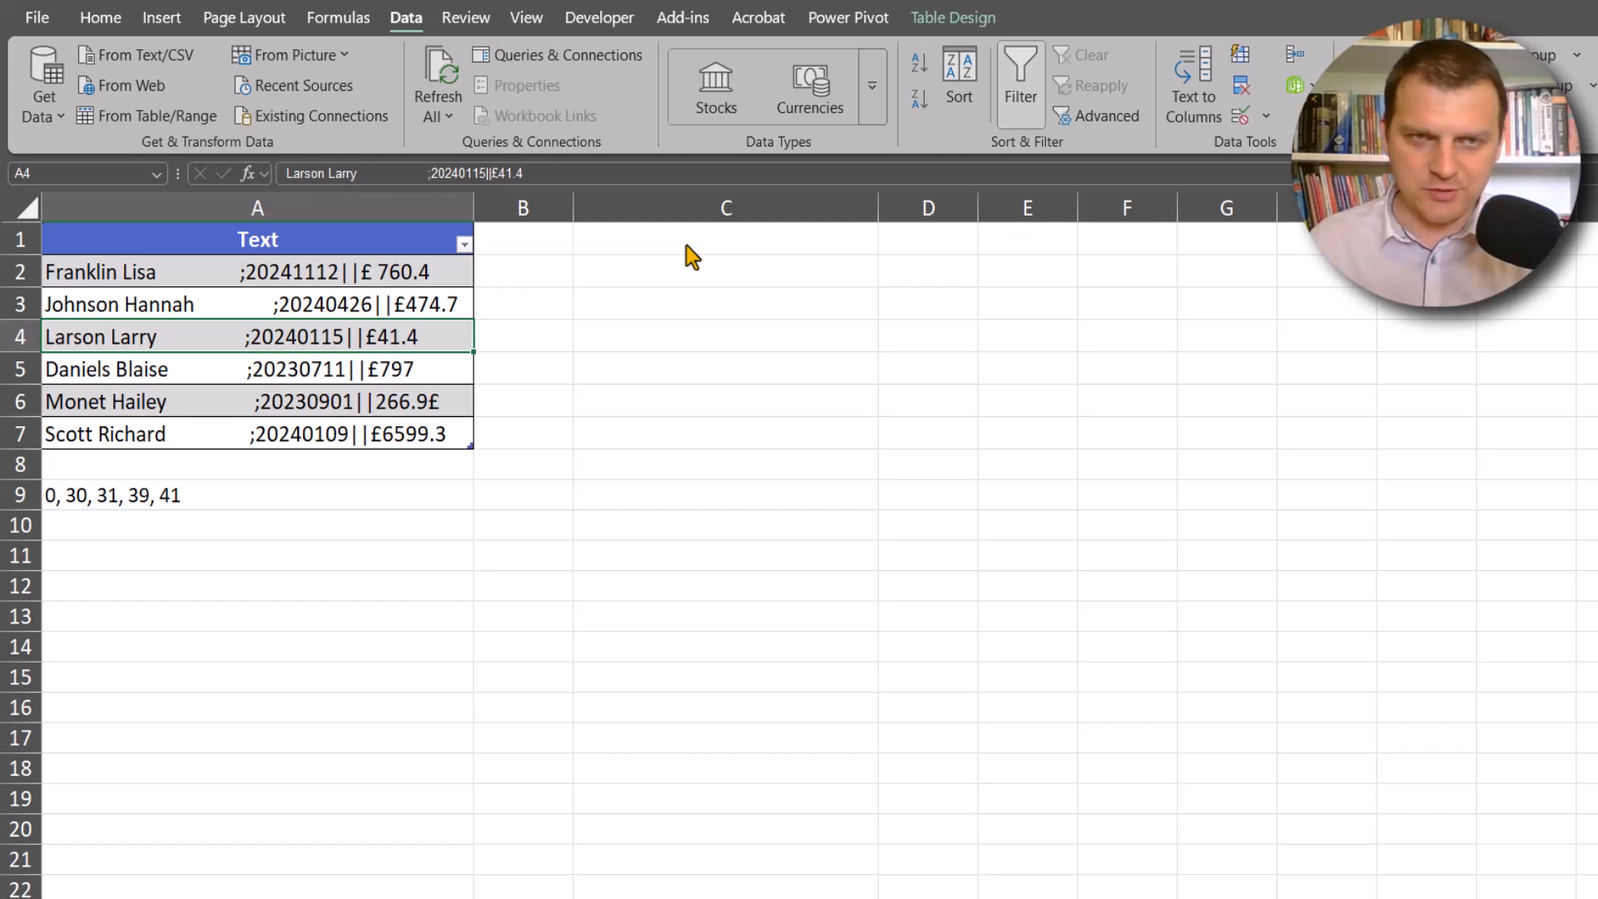
left_click(678, 463)
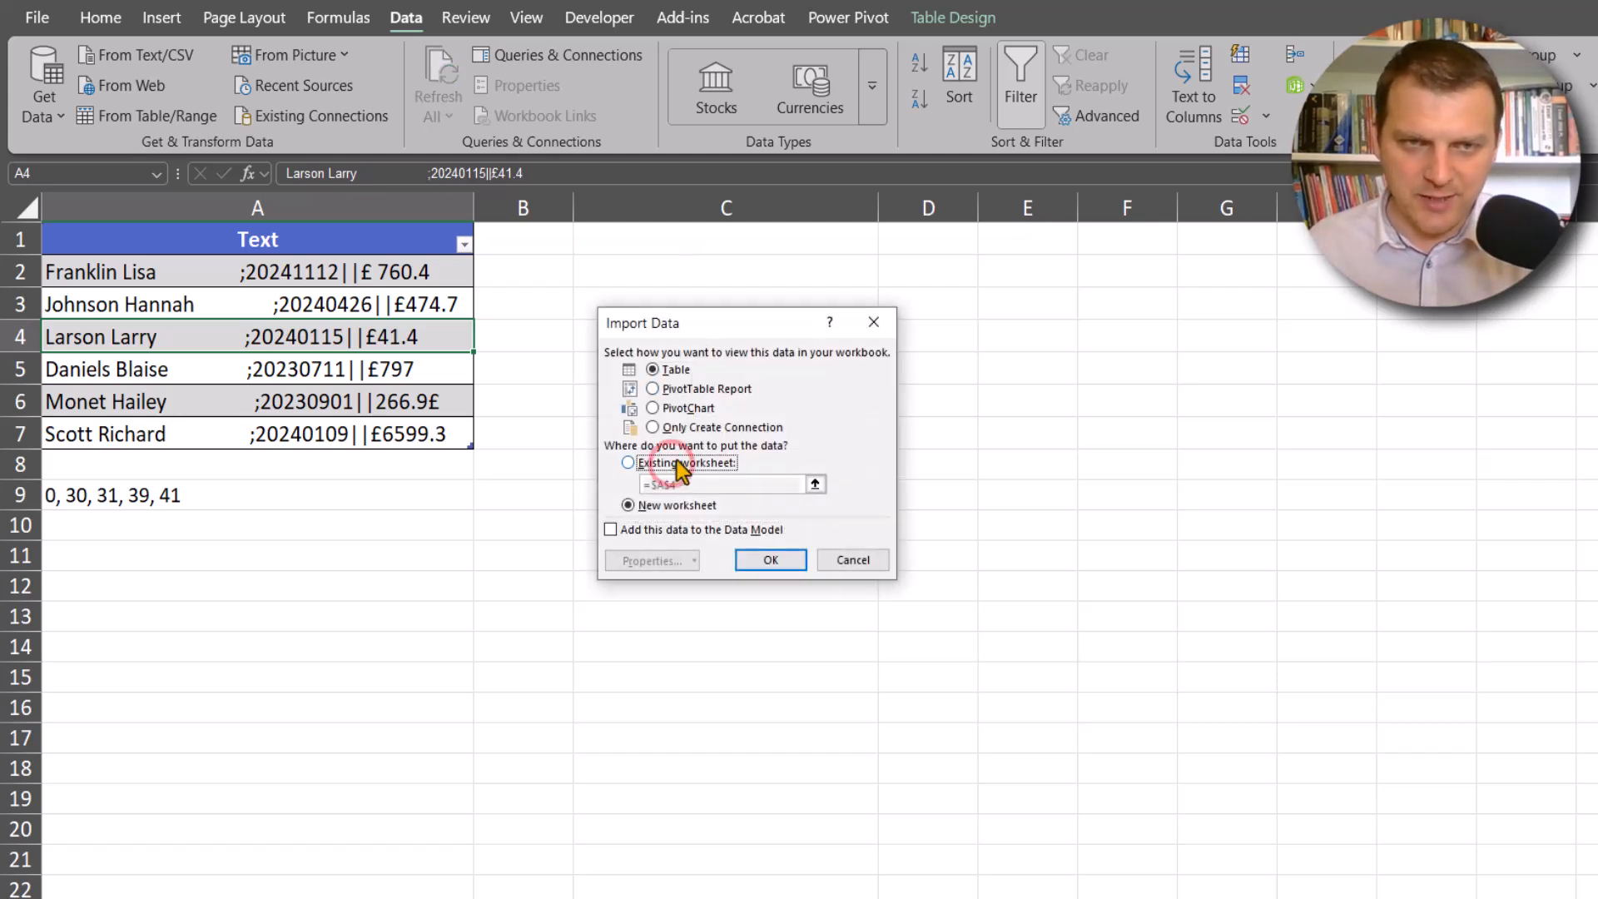
left_click(660, 237)
left_click(779, 558)
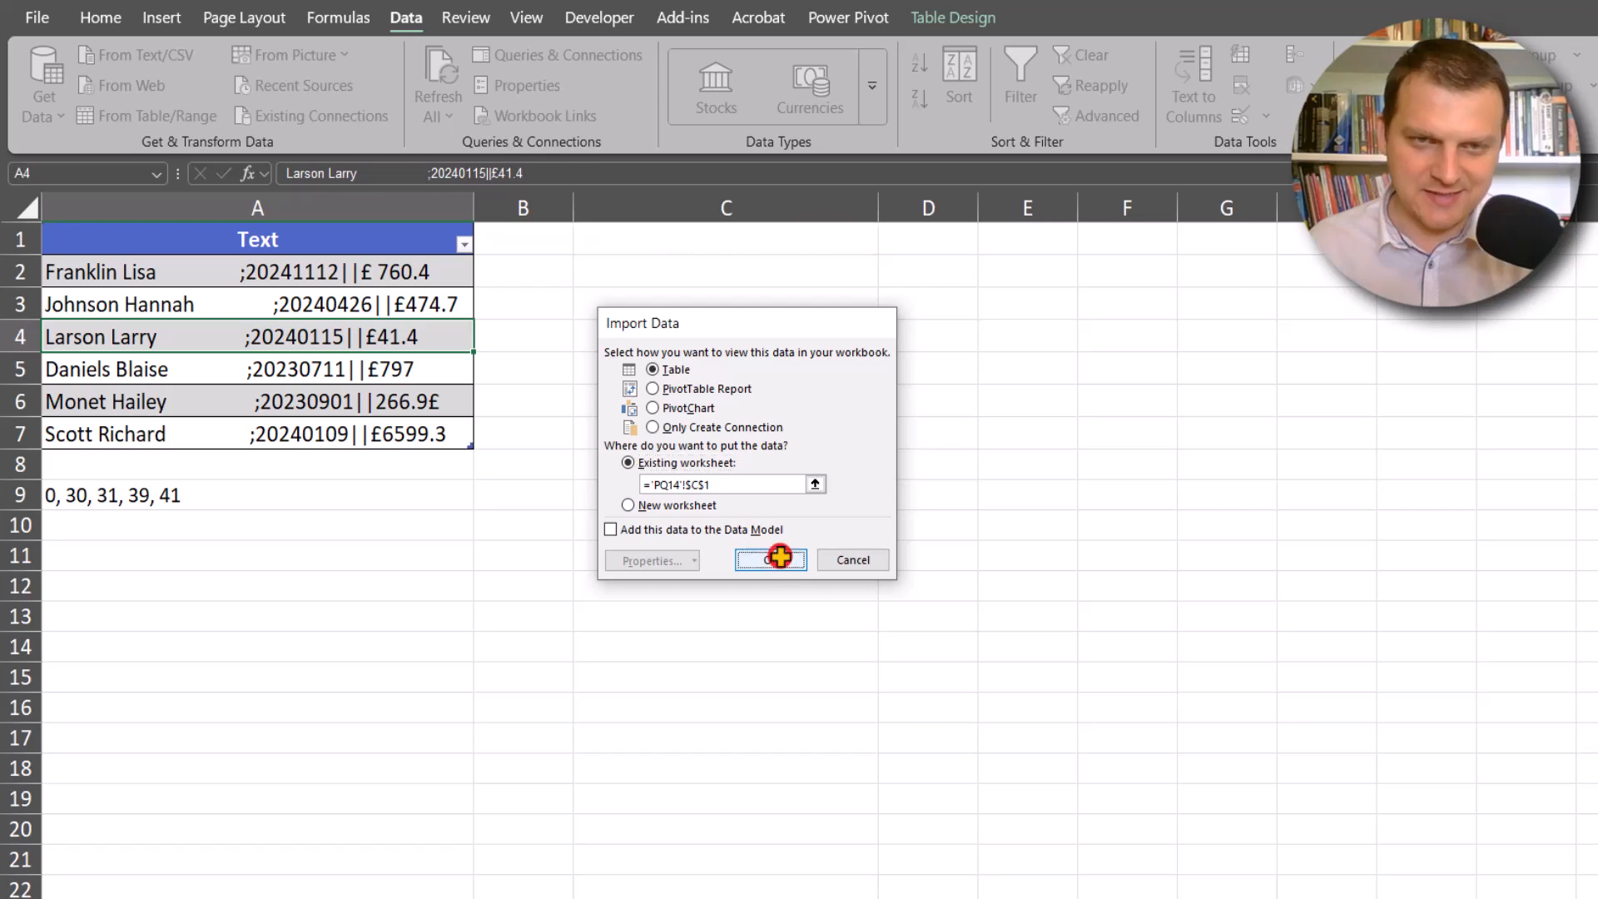